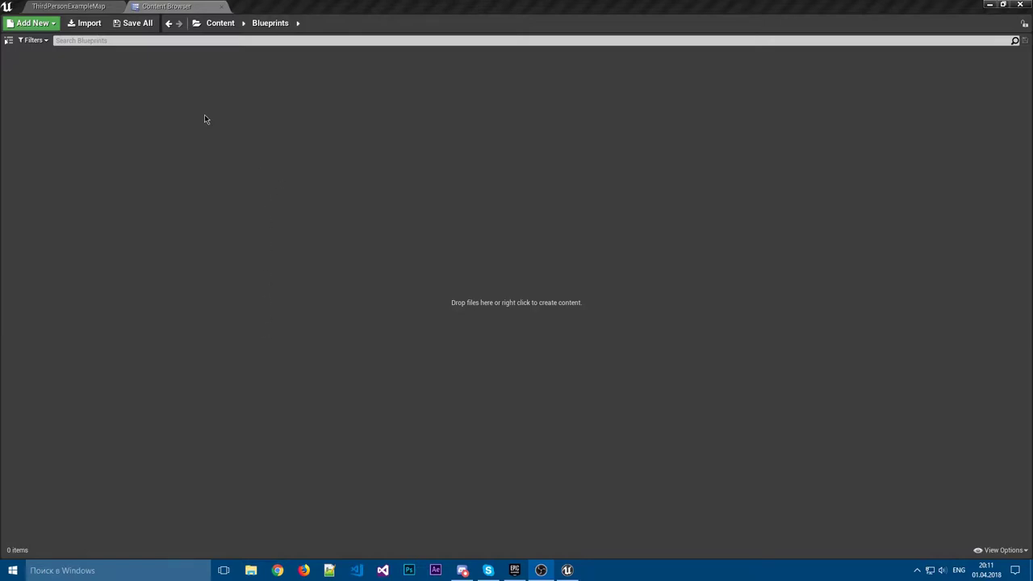
- Create a Blueprint Class with parent GameInstance and name it GlobalGameInstance
right_click(147, 97)
left_click(250, 194)
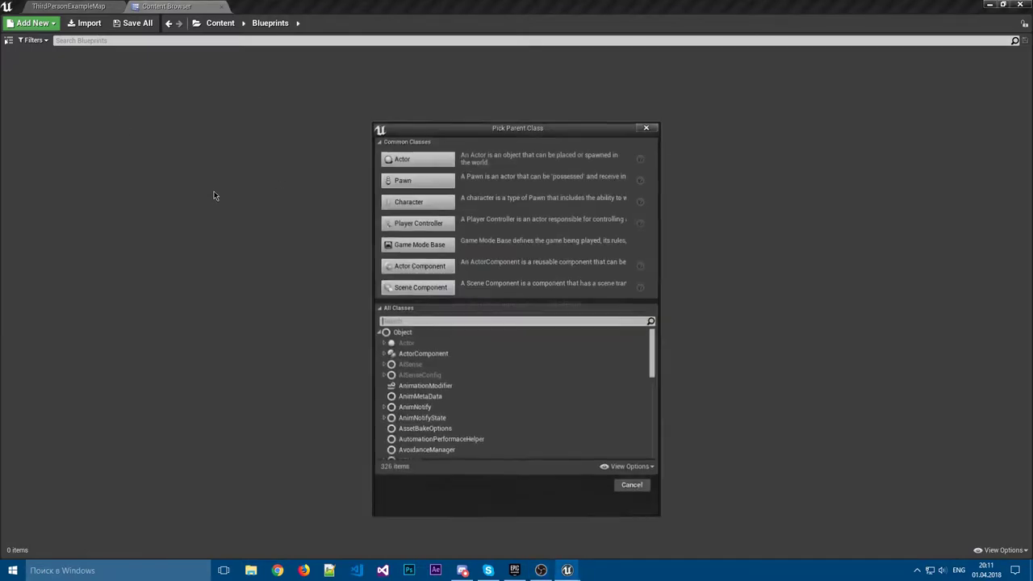
type("game")
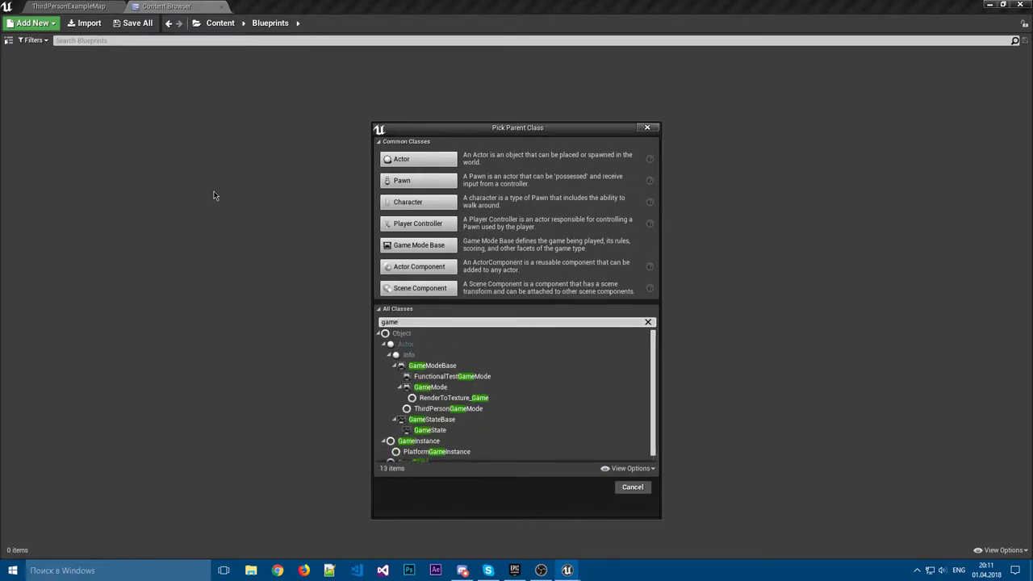
type(" ins")
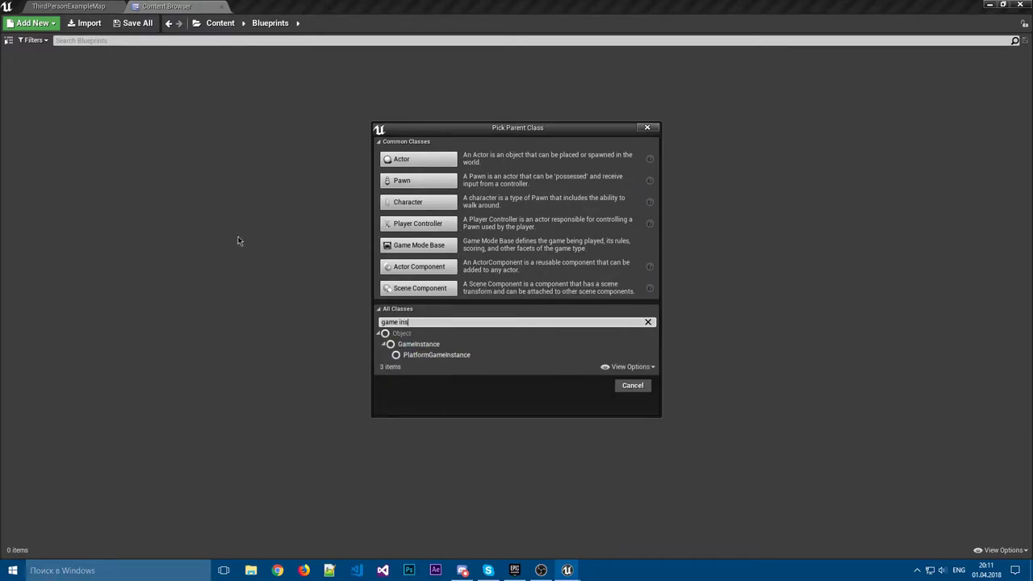
left_click(418, 344)
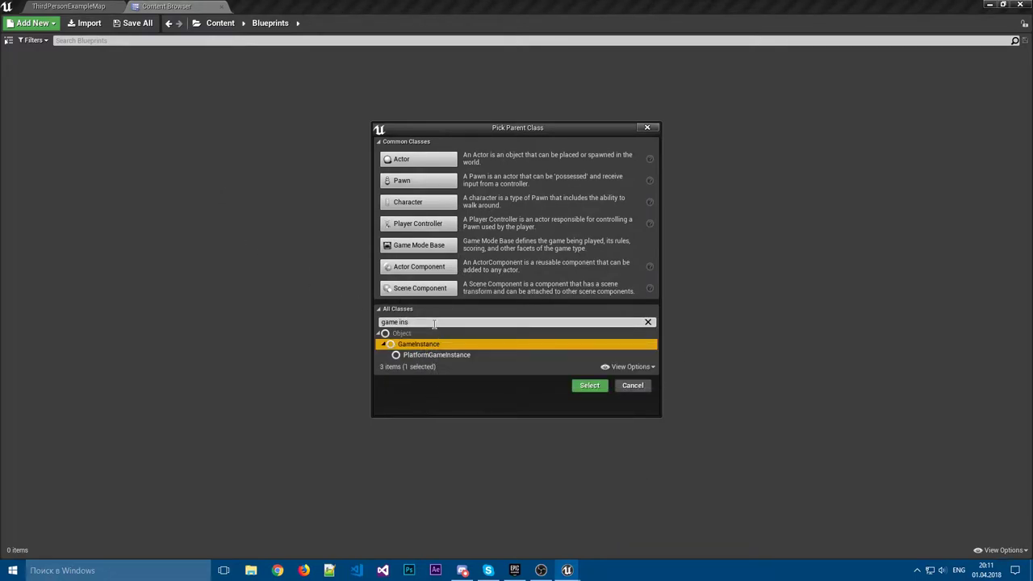
left_click(588, 385)
type("Game")
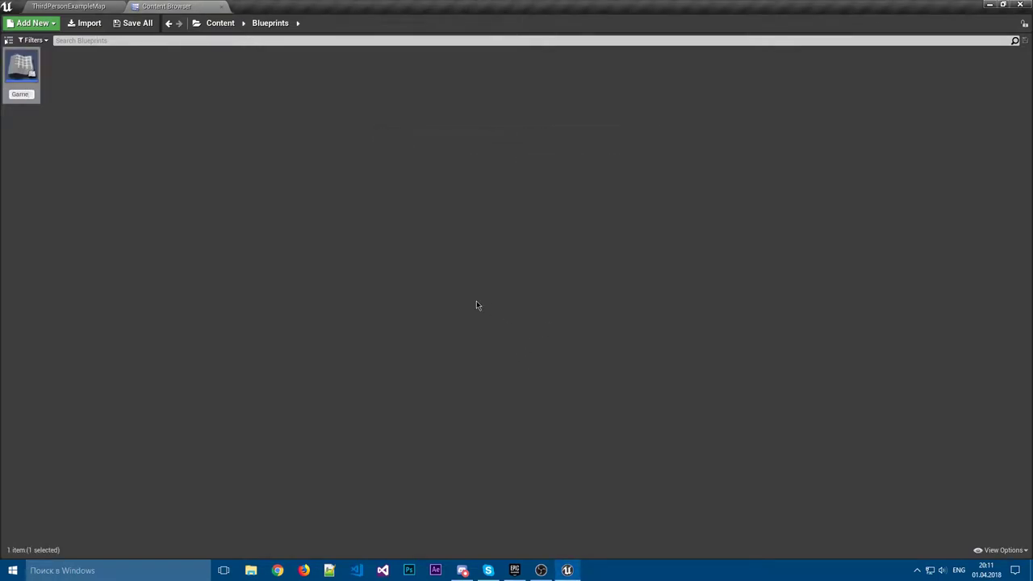
type("I")
type("alGame")
key("Return")
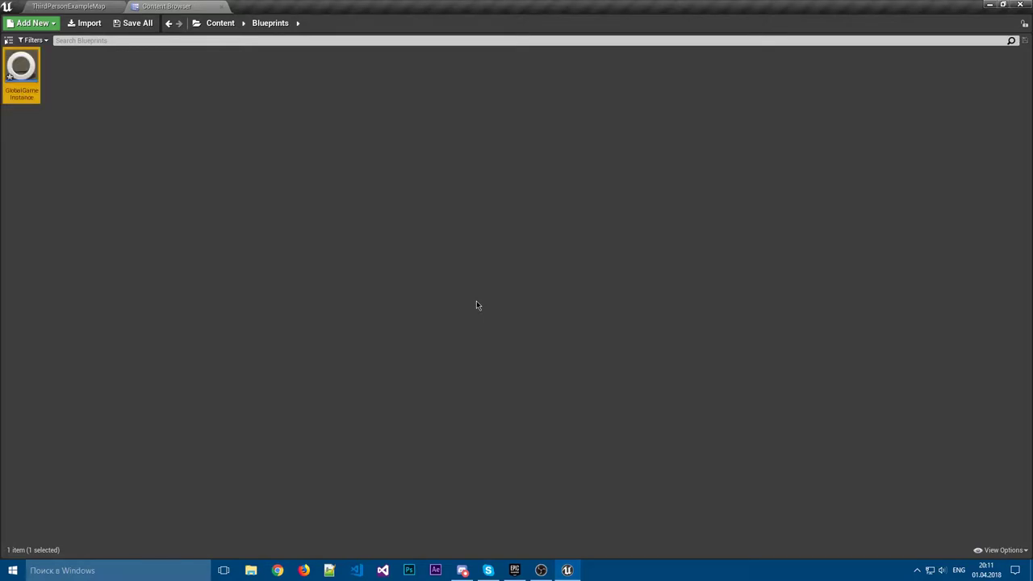
- Deselect the new asset and dismiss the asset creation menu without adding anything
left_click(79, 101)
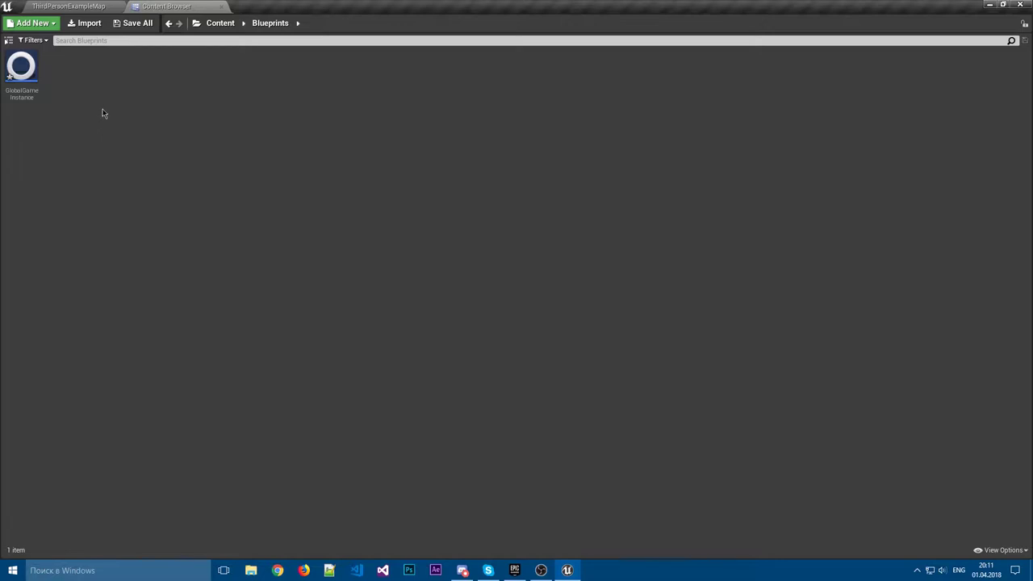
right_click(102, 113)
left_click(79, 128)
- Create a SaveGame-based blueprint class named PlayerSaveGameInstance
right_click(99, 117)
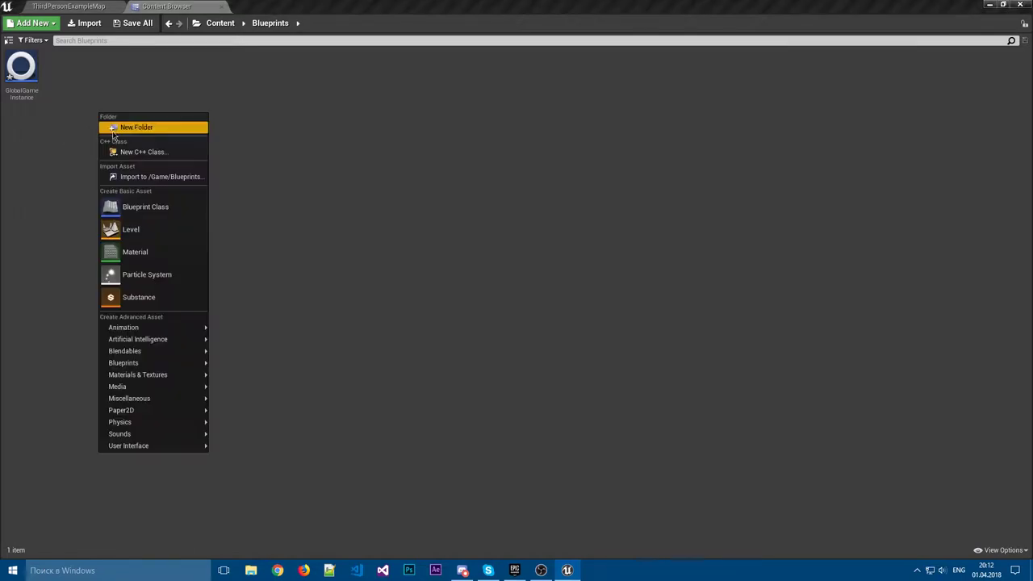
left_click(163, 207)
type("save")
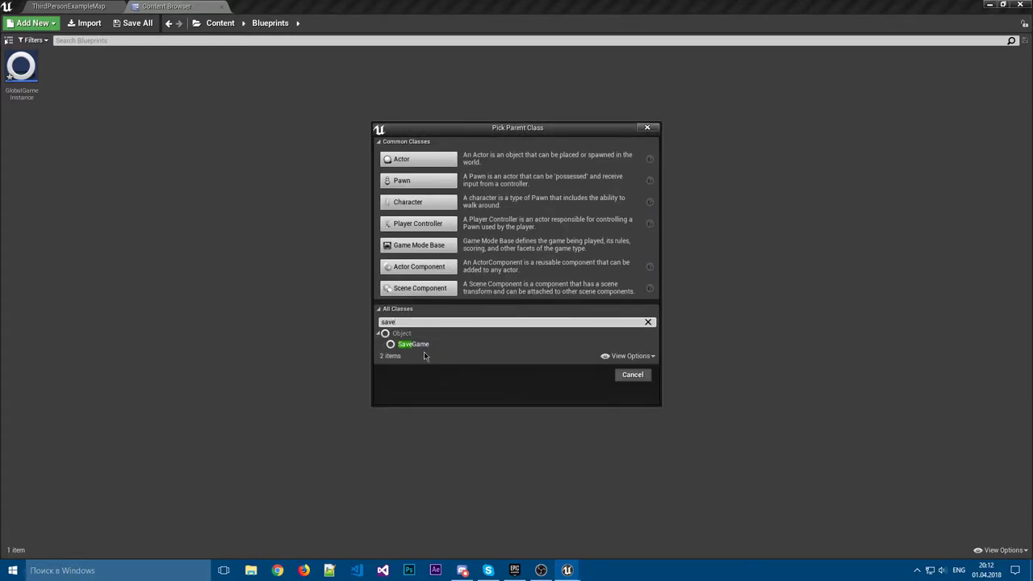
left_click(416, 344)
left_click(587, 375)
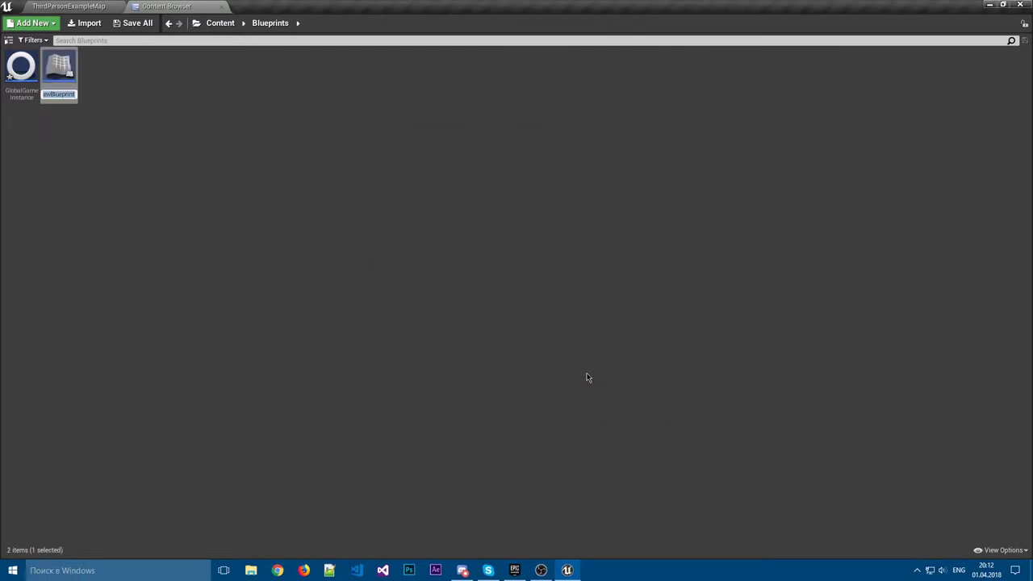
type("BerS")
type("ave")
key("Return")
key("Return")
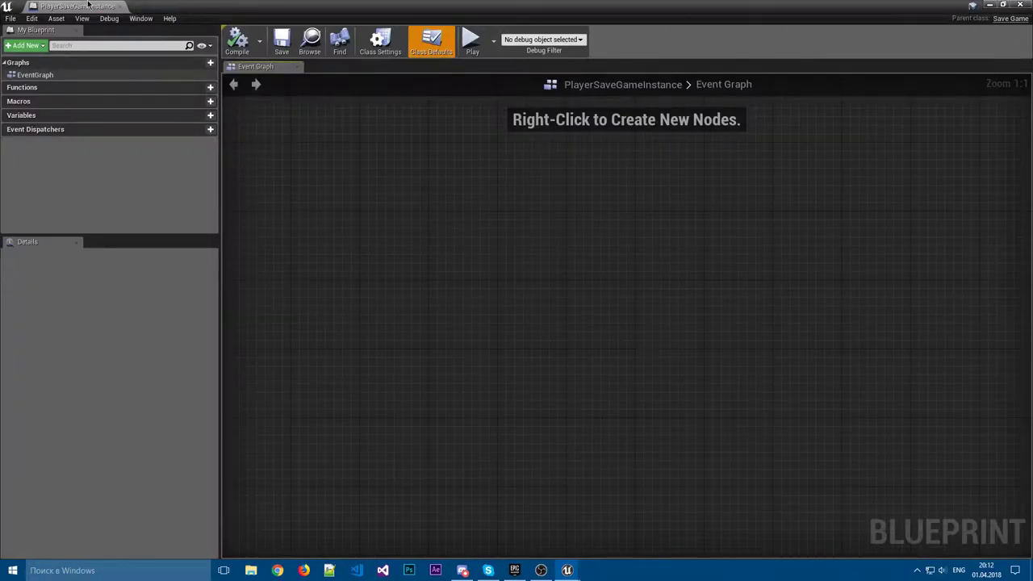
- Add a Transform variable PlayerTransform, compile, and return to the Blueprints folder
left_click(210, 115)
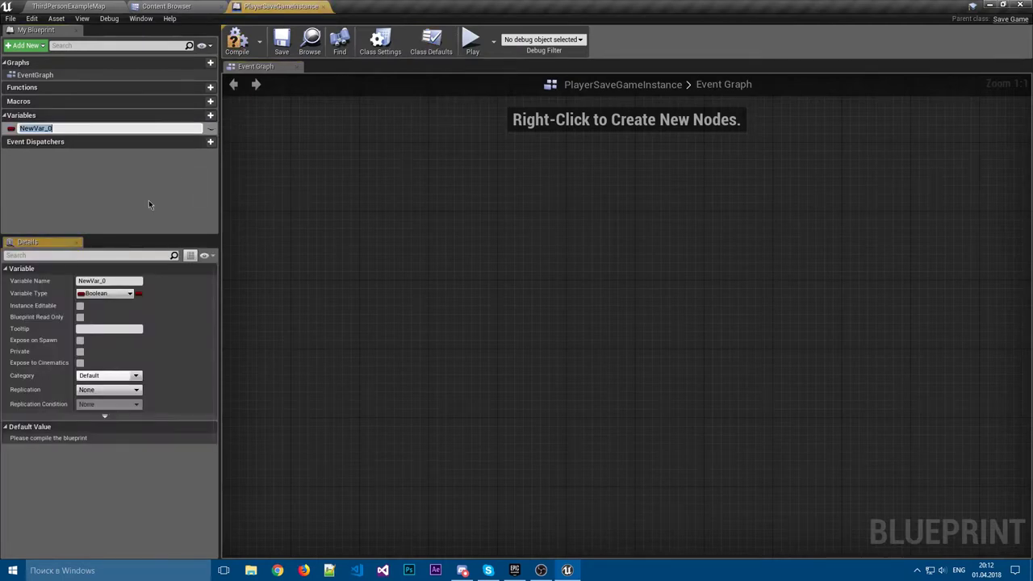
left_click(103, 293)
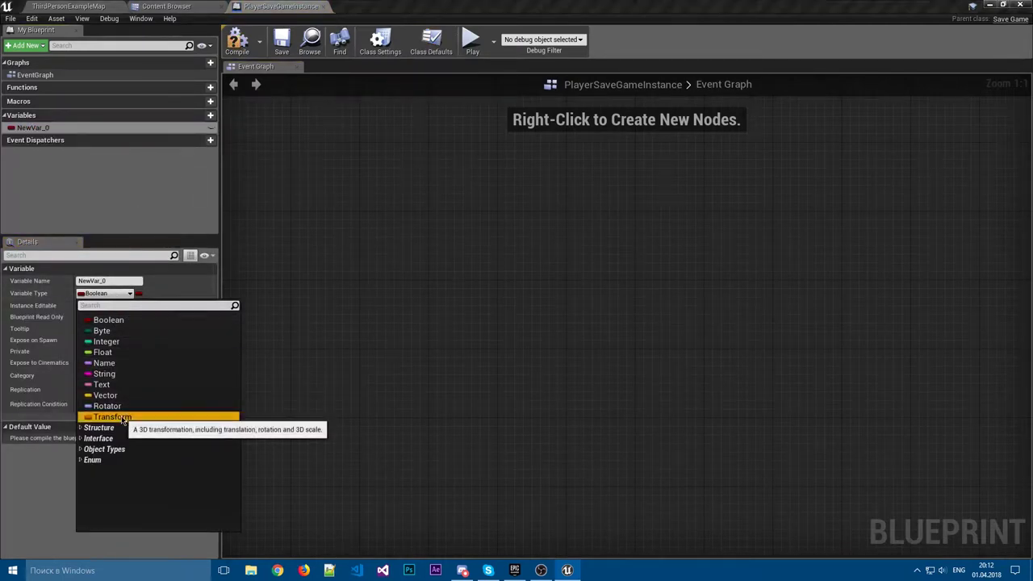
left_click(113, 417)
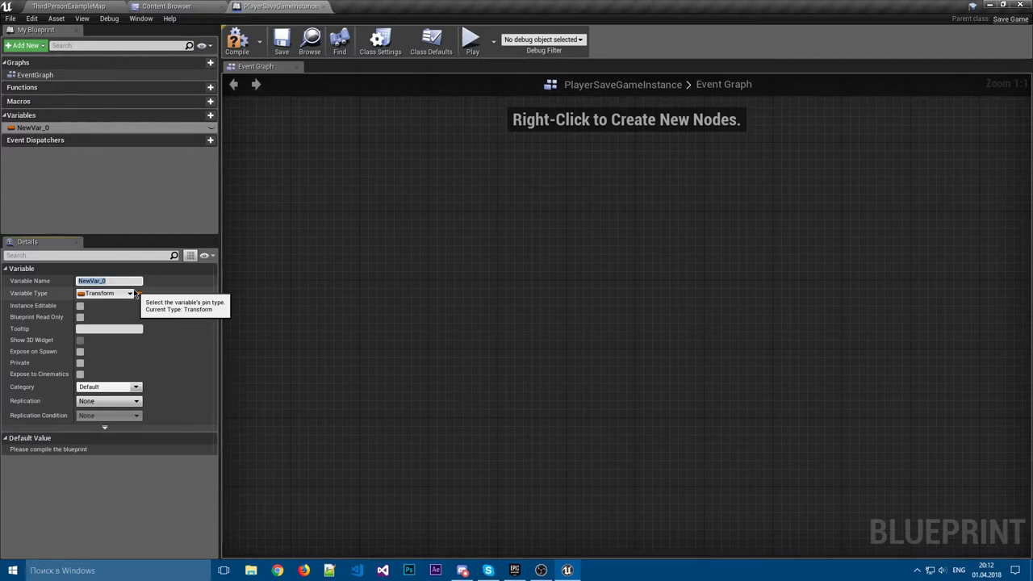
type("PlayerTransform")
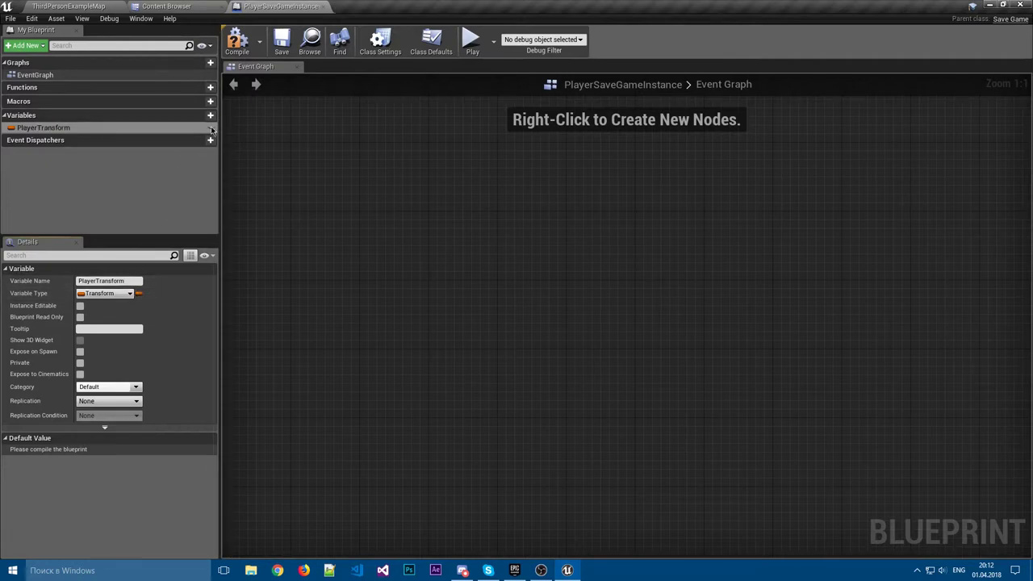
left_click(236, 40)
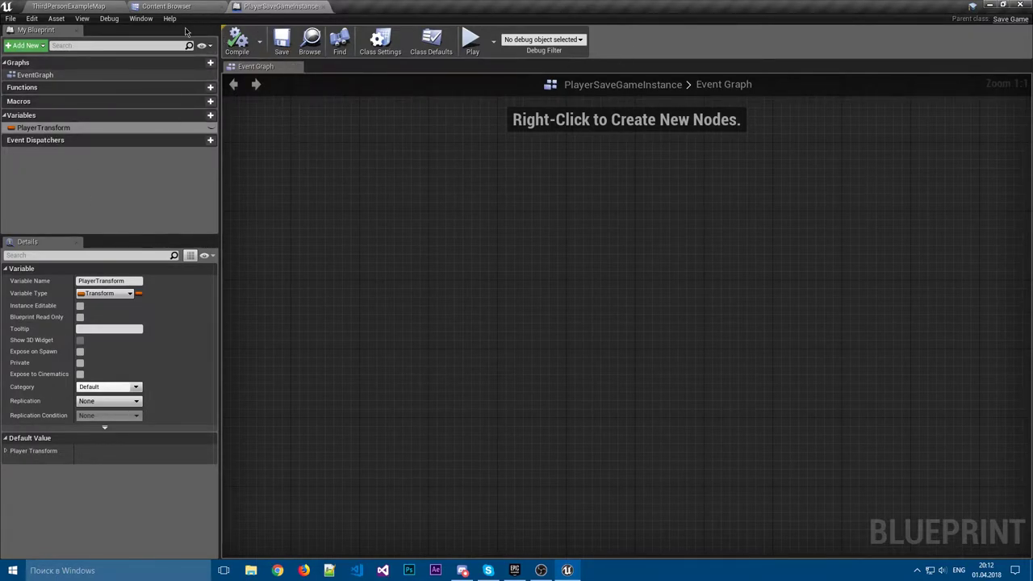
left_click(165, 6)
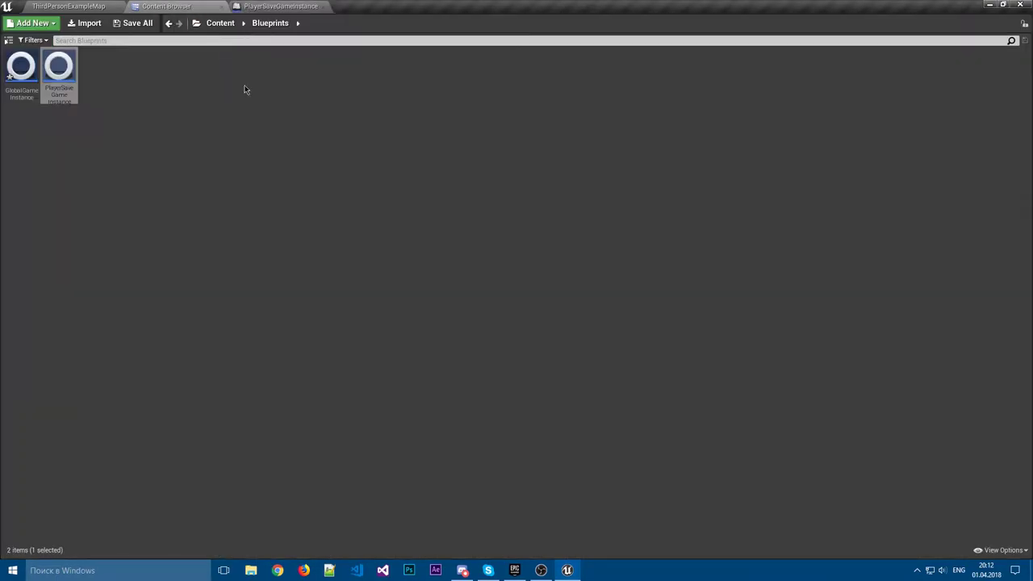
- Open GlobalGameInstance and add a custom event named LoadGame to its Event Graph
double_click(30, 92)
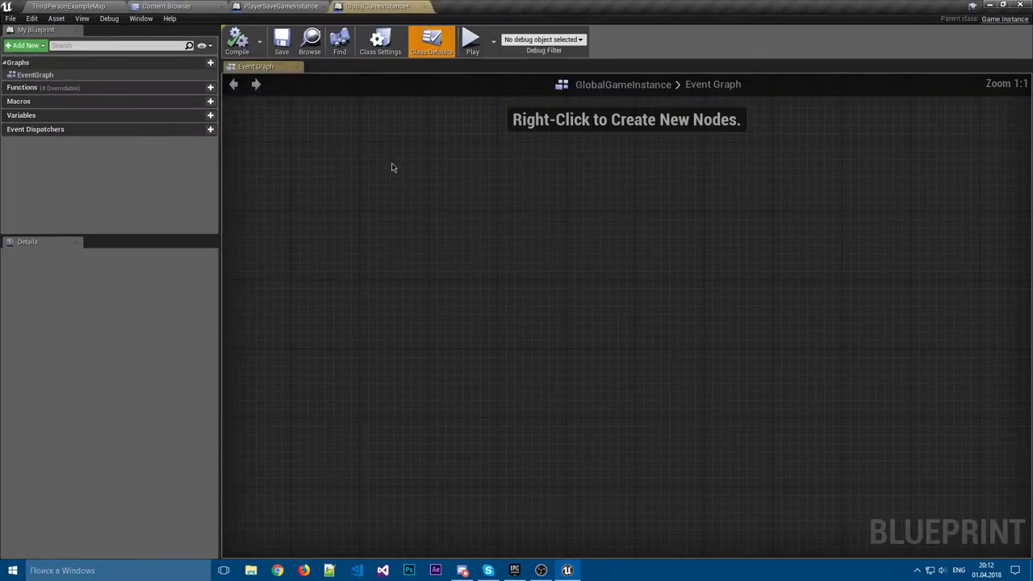
right_click(367, 242)
type("cu")
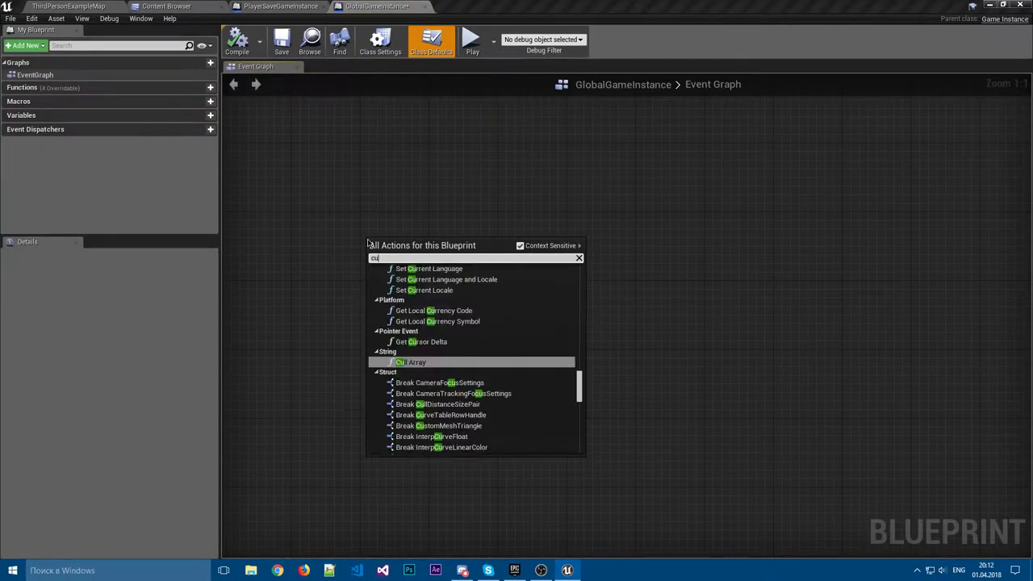
key("Return")
type("ц")
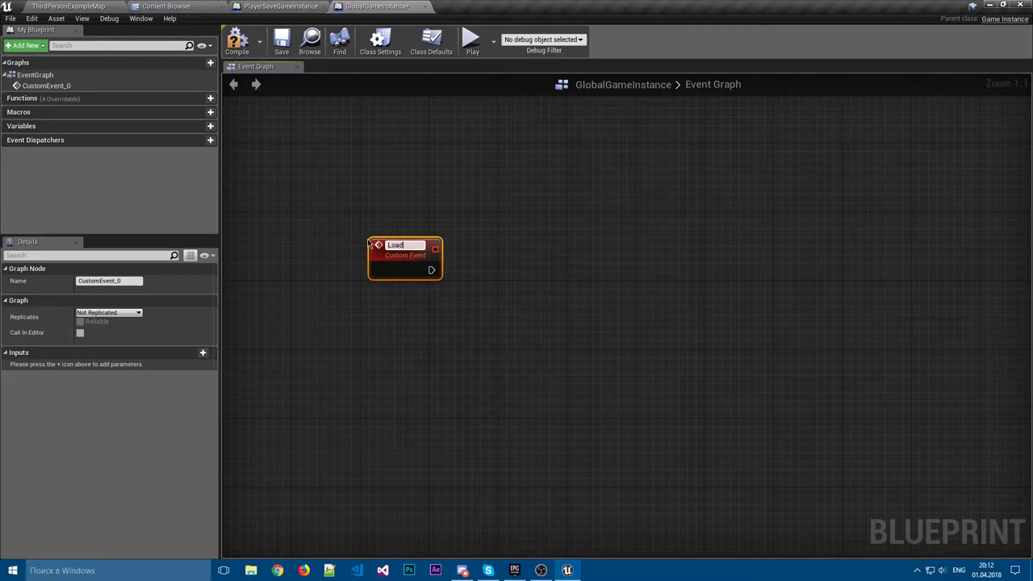
type("e")
key("Return")
left_click(378, 350)
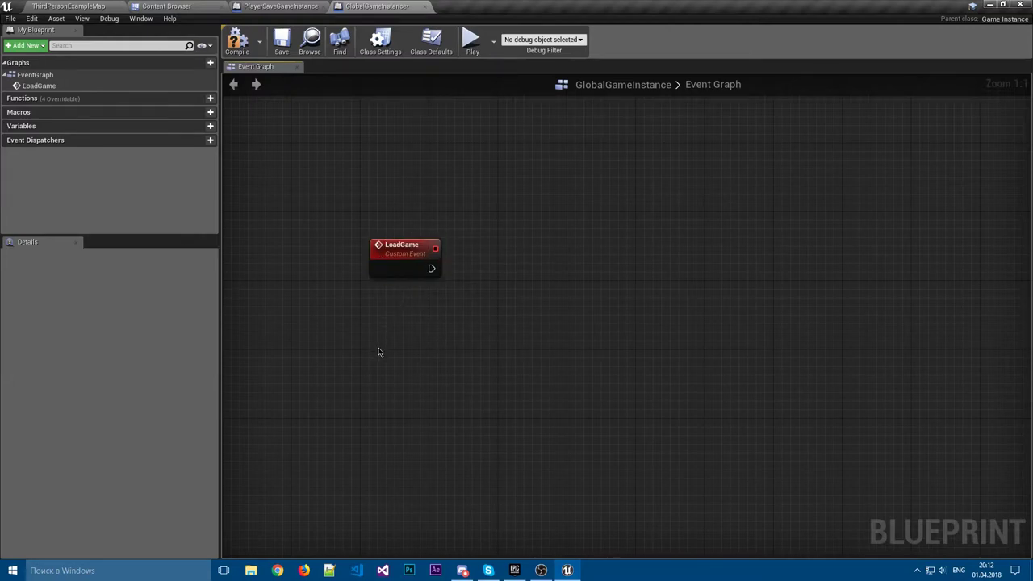
- Add a second custom event named SaveGame below LoadGame and align the two
right_click(378, 350)
type("saveG")
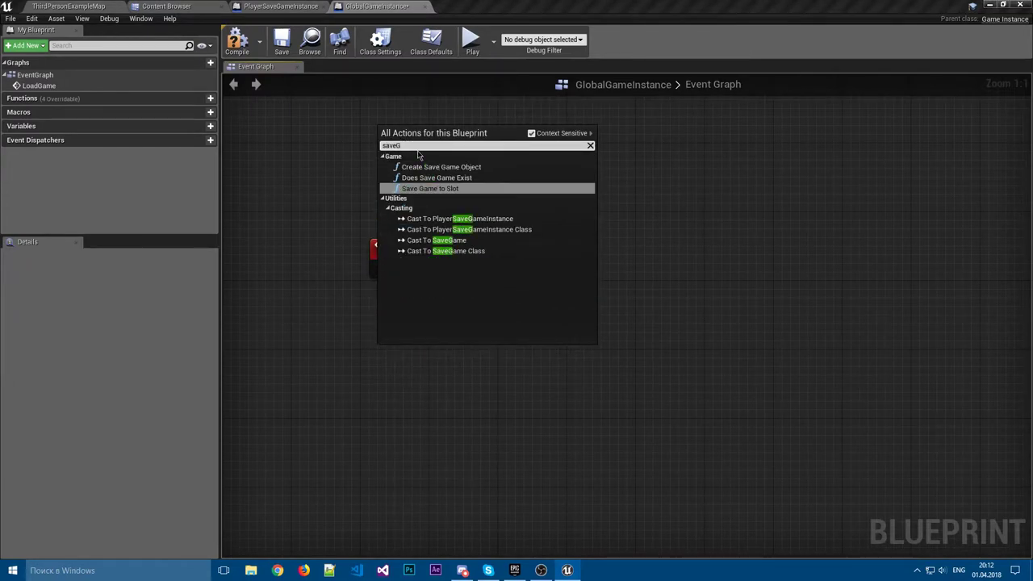
key("Escape")
right_click(390, 352)
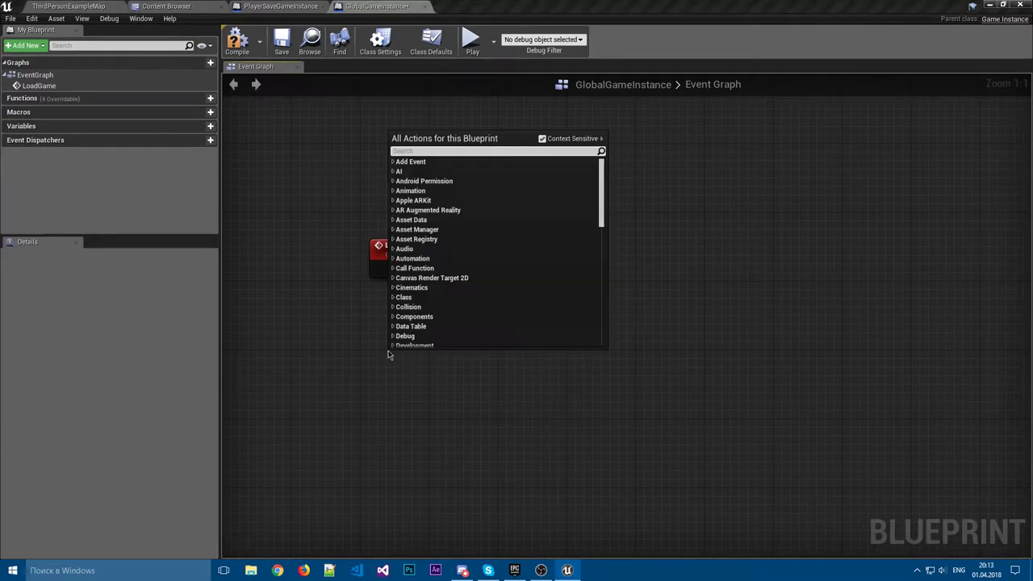
type("cus")
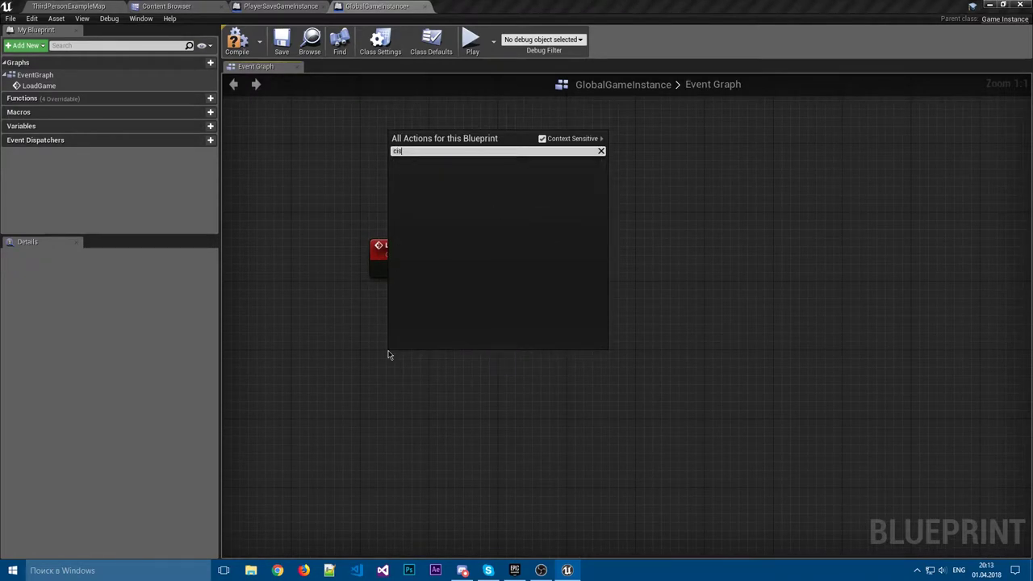
key("Return")
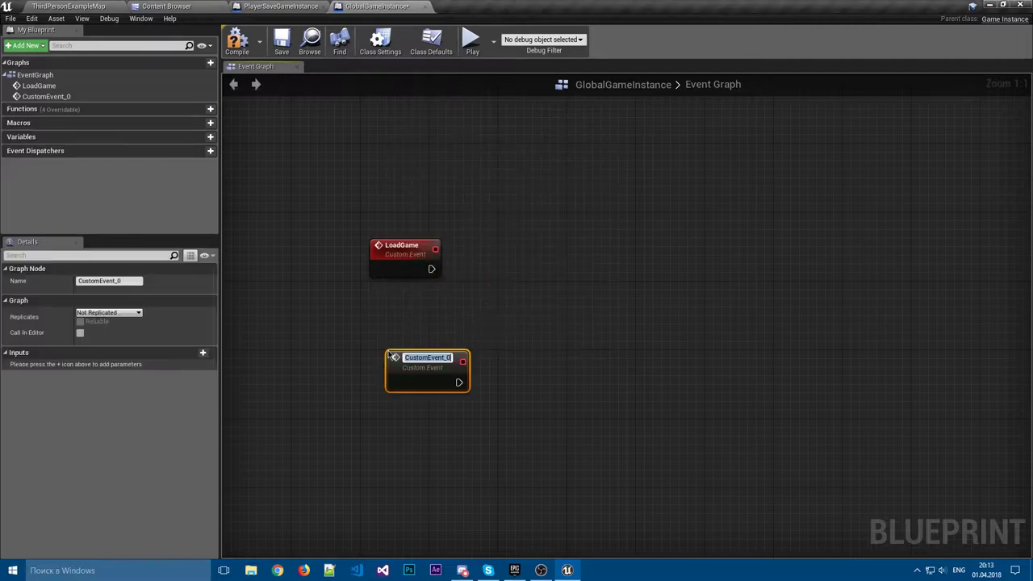
type("SaveGam")
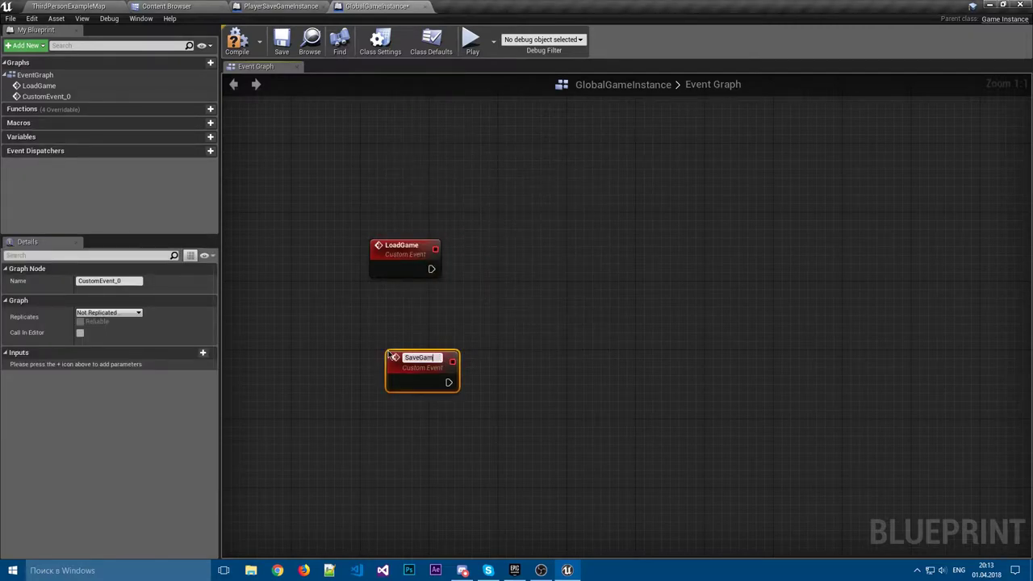
key("Return")
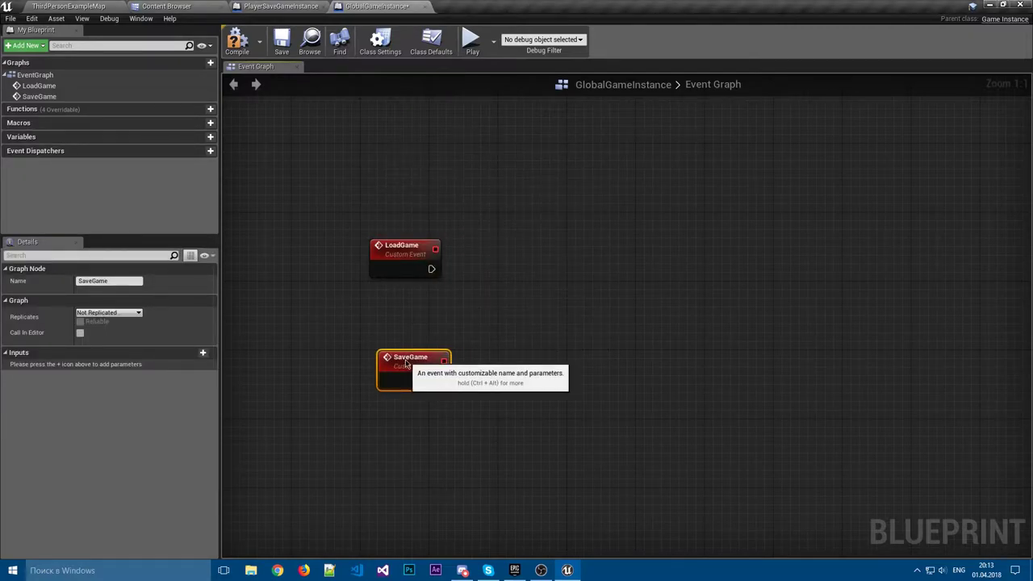
left_click_drag(395, 359, 380, 359)
left_click(426, 337)
mouse_move(467, 289)
right_mouse_down()
mouse_move(438, 294)
mouse_move(396, 280)
right_mouse_up()
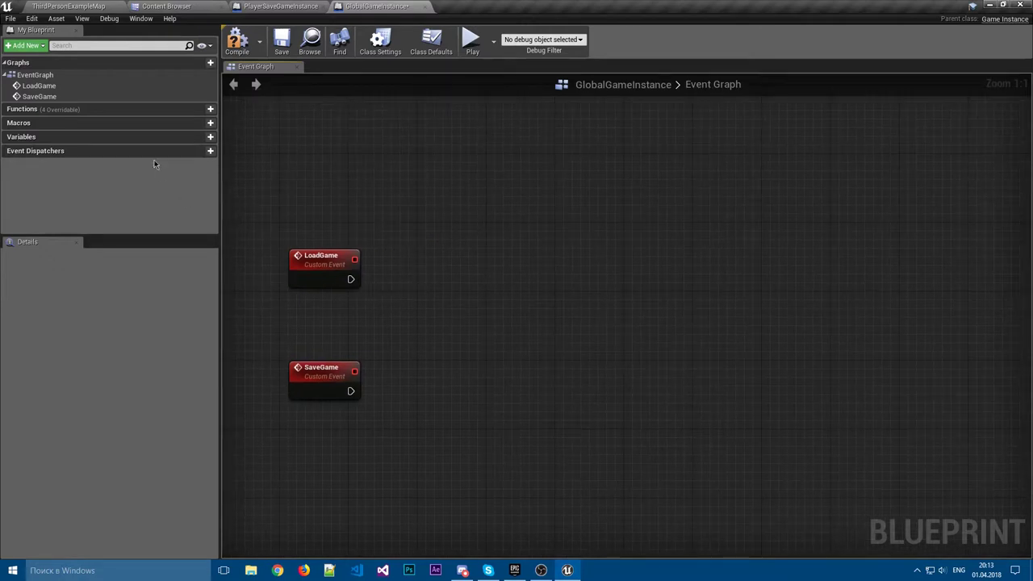
- Add a String variable and name it PlayerSaveGameFileName, correcting the typos
left_click(198, 137)
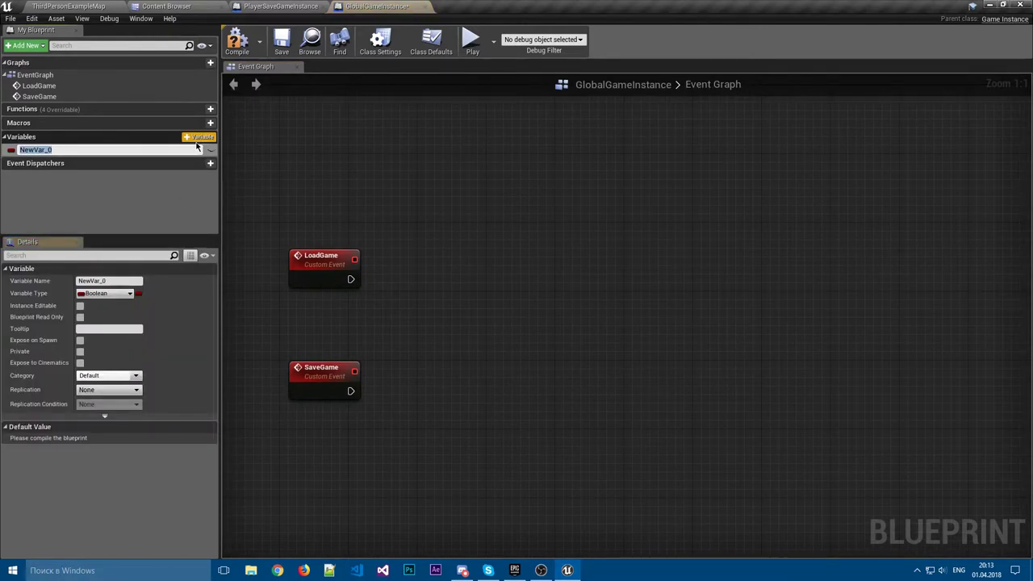
left_click(105, 294)
left_click(106, 363)
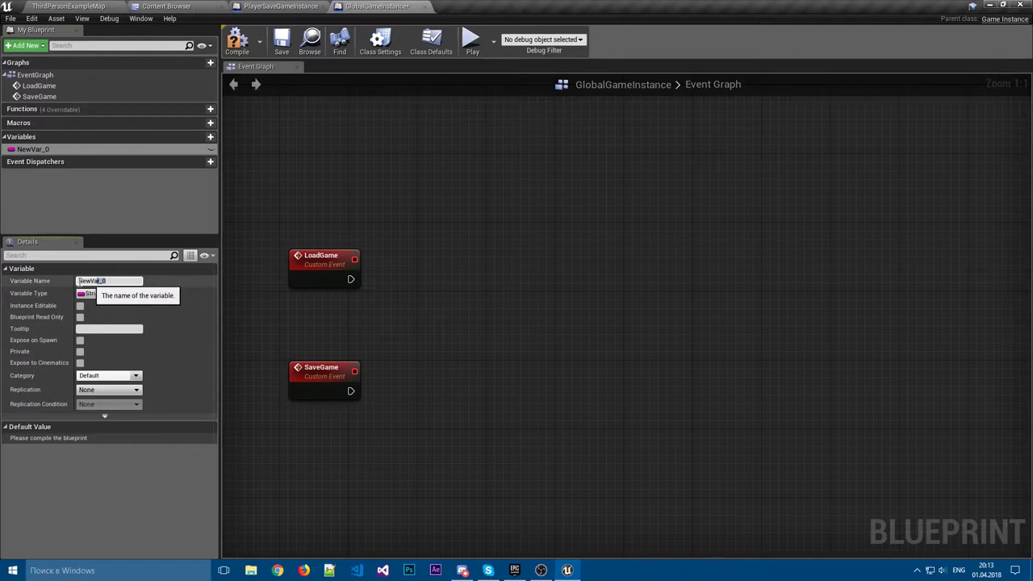
left_click(112, 281)
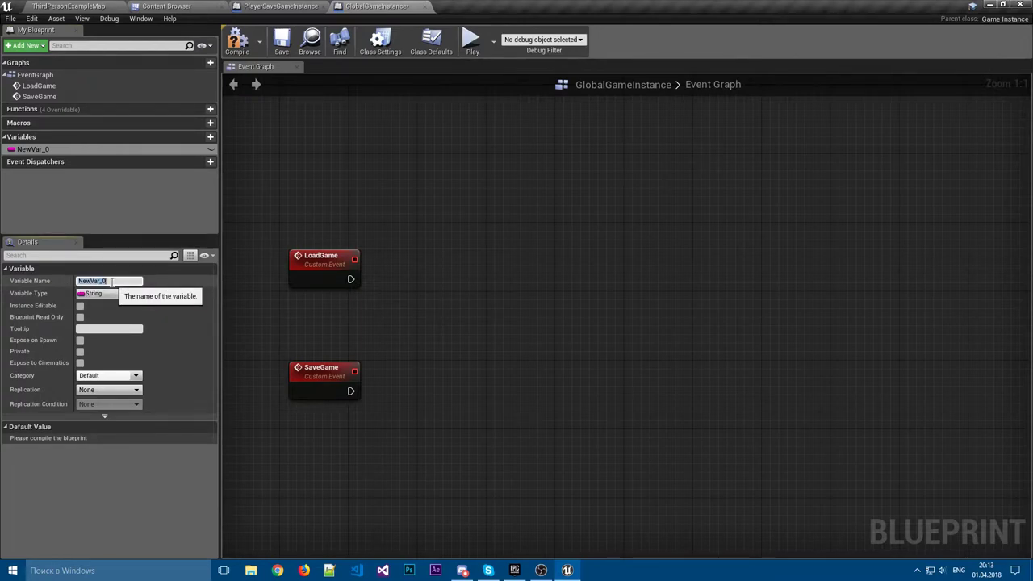
type("SaveGame")
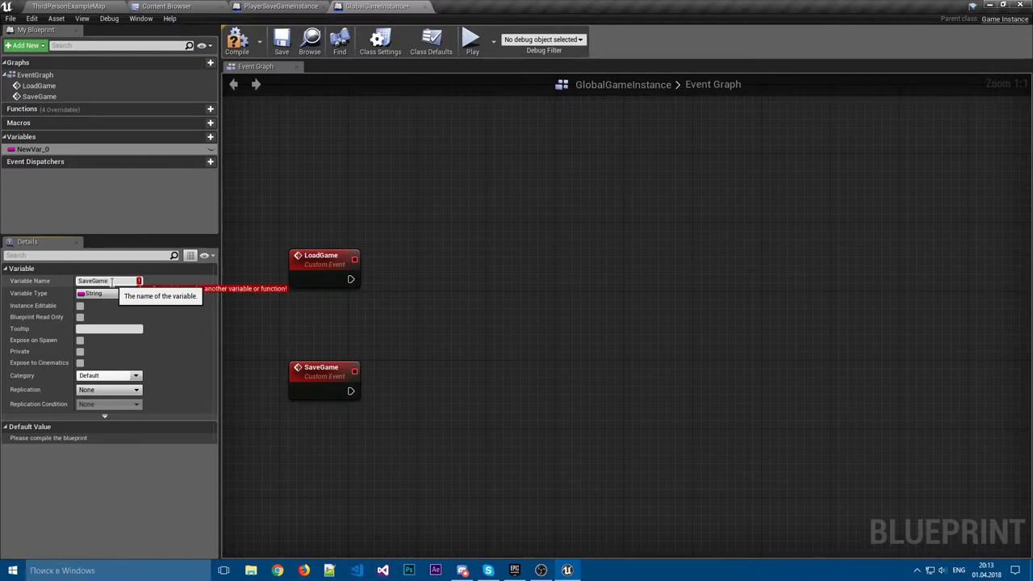
type("Player")
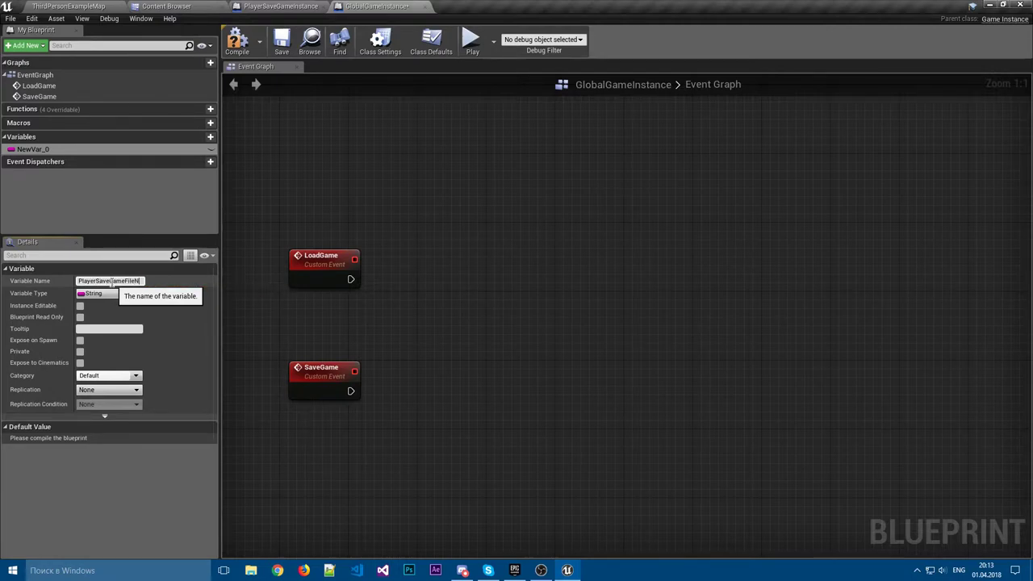
type("Ame")
key("Return")
left_click(144, 281)
key("BackSpace")
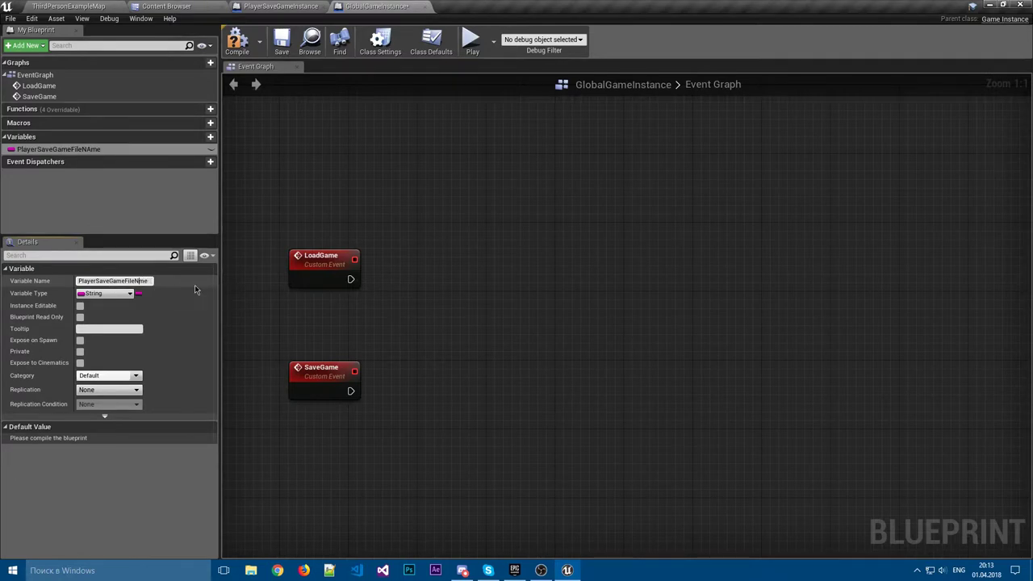
key("Return")
left_click(139, 281)
type("a")
key("Return")
- Compile, set PlayerSaveGameFileName's default value to Save01, and add another variable
left_click(237, 40)
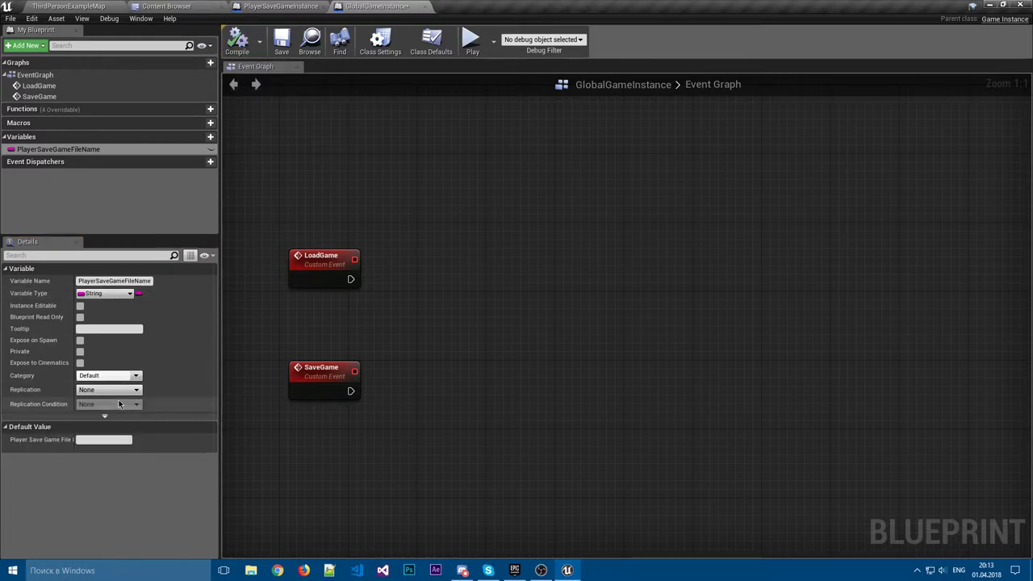
left_click(105, 439)
type("Save01")
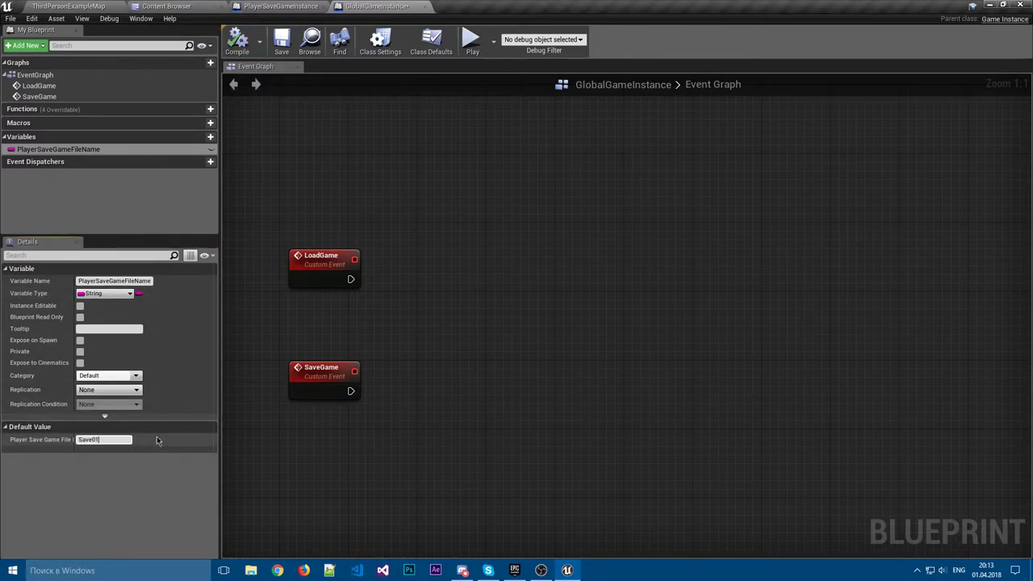
key("Return")
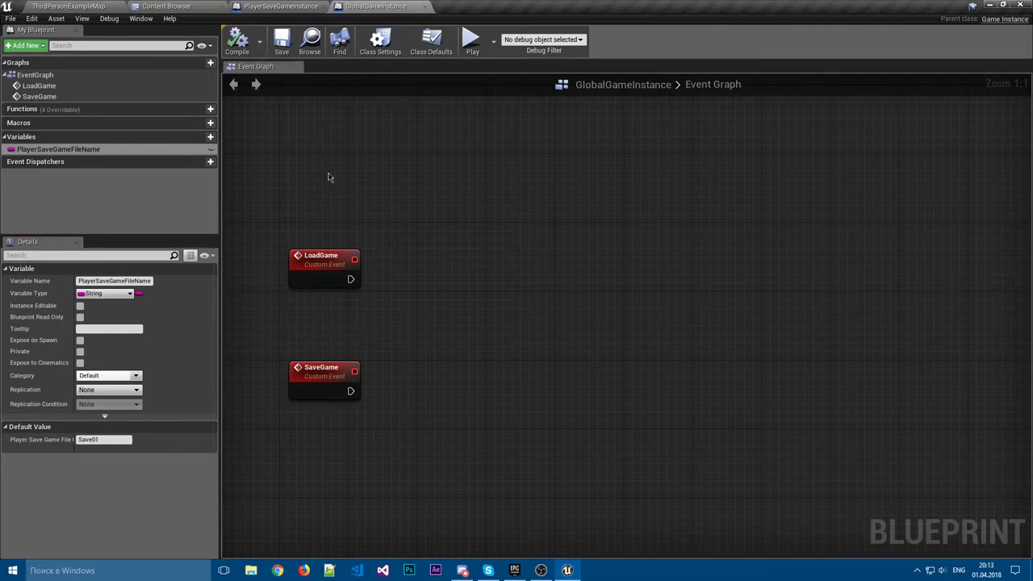
left_click(208, 137)
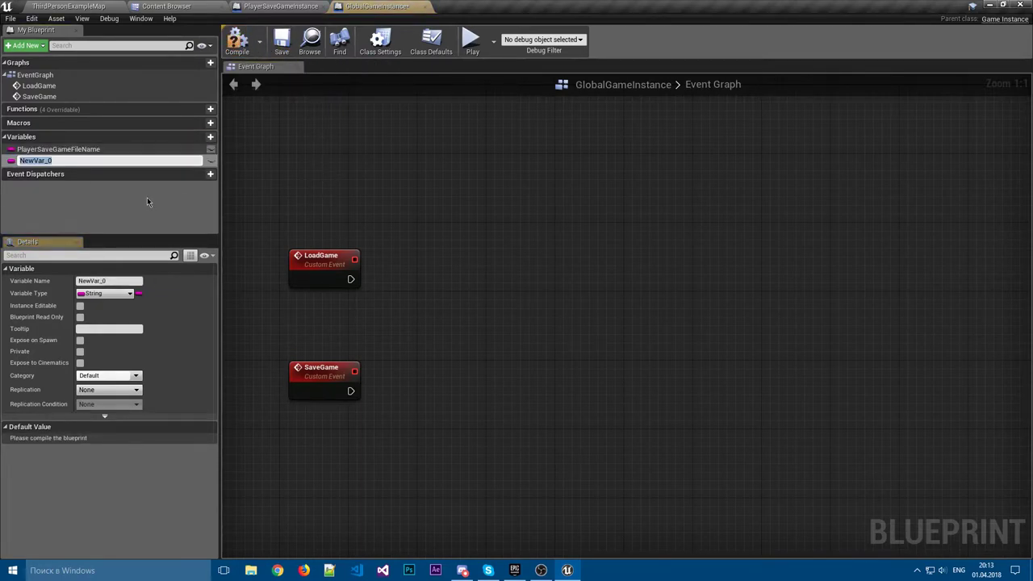
- Make the new variable a Player Save Game Instance reference named PSGI
left_click(117, 295)
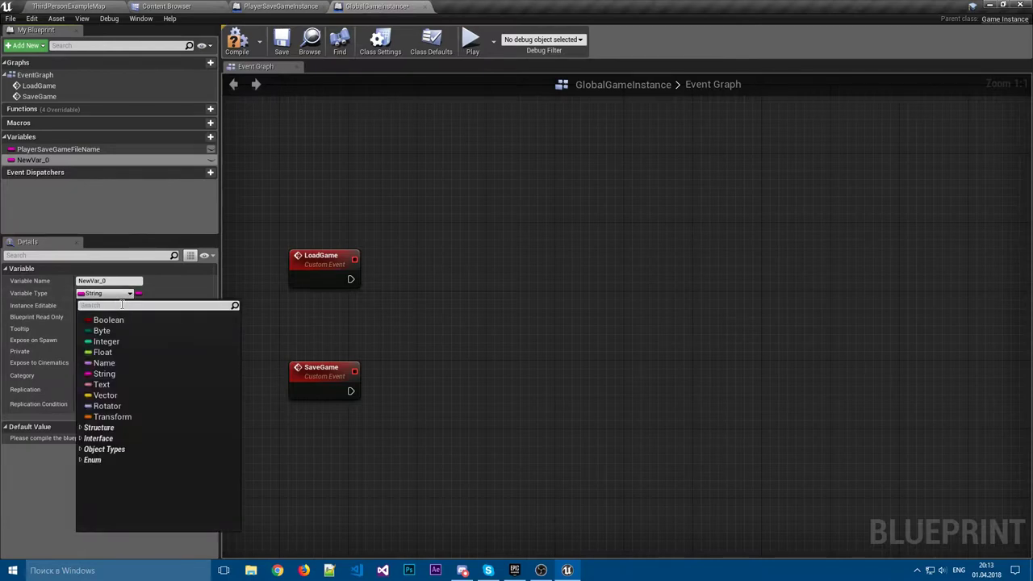
type("playersave")
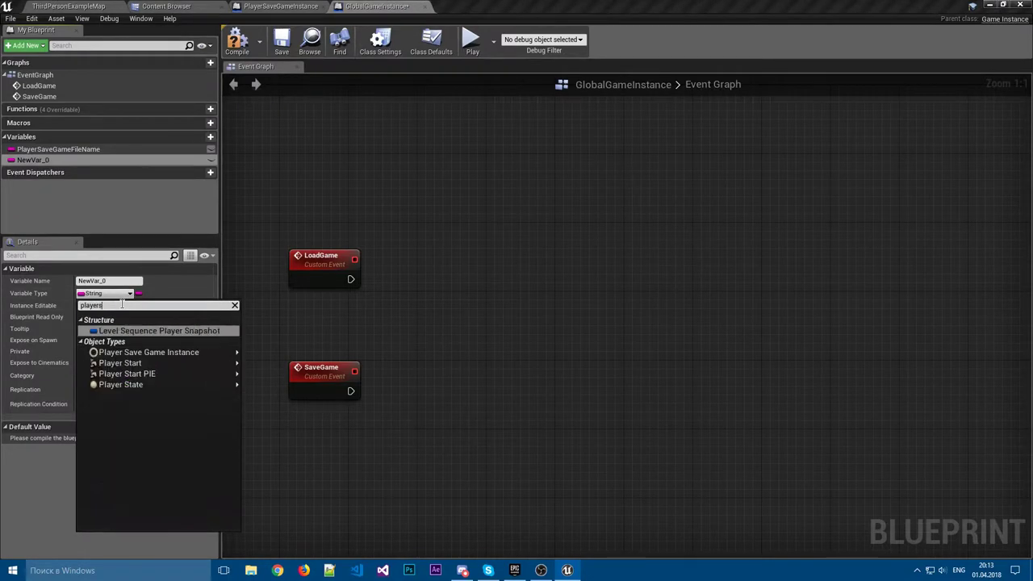
left_click(171, 332)
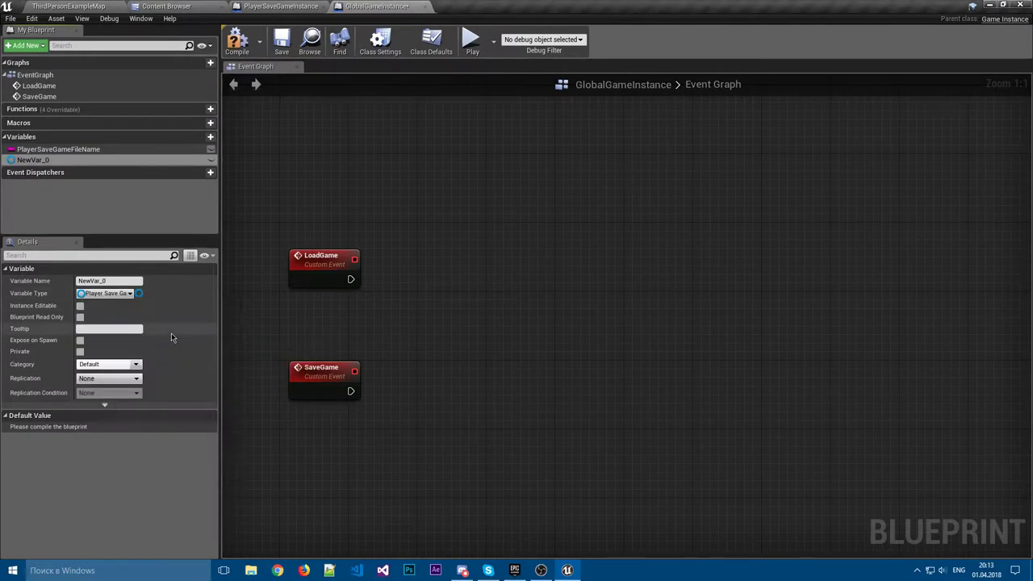
left_click(115, 280)
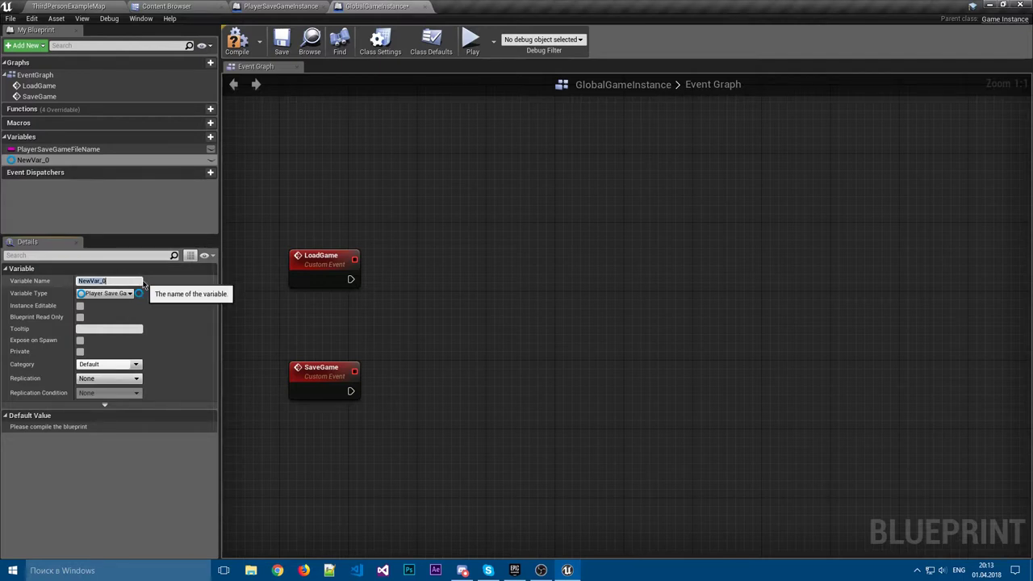
type("PSGI")
key("Return")
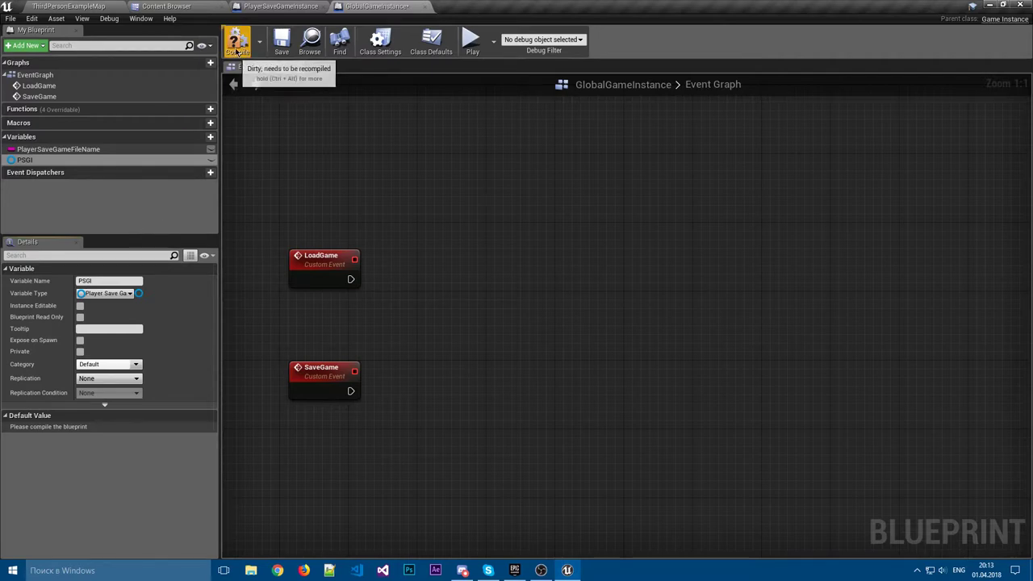
- Compile the blueprint and drop PlayerSaveGameFileName into the graph
left_click(237, 41)
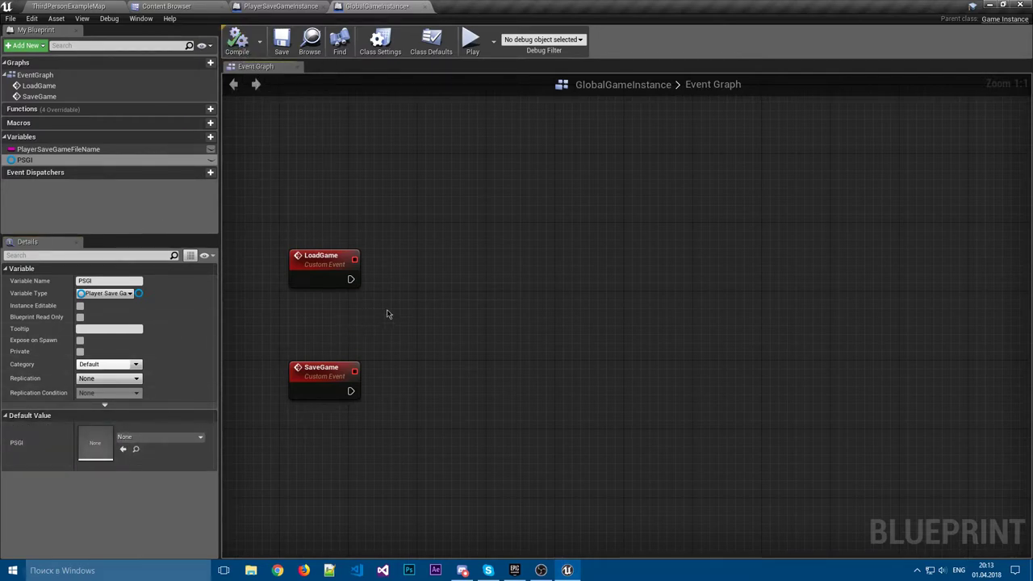
right_click_drag(416, 271, 337, 268)
left_click_drag(58, 150, 242, 308)
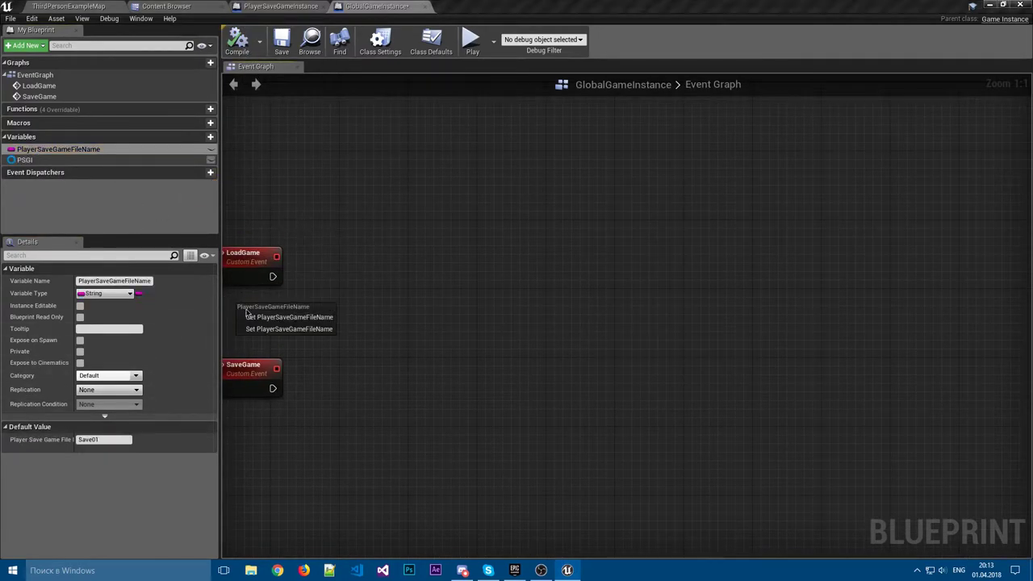
- Add a Does Save Game Exist node after LoadGame, with PlayerSaveGameFileName as Slot Name
left_click(258, 313)
right_click_drag(250, 317, 310, 289)
left_click_drag(368, 289, 342, 280)
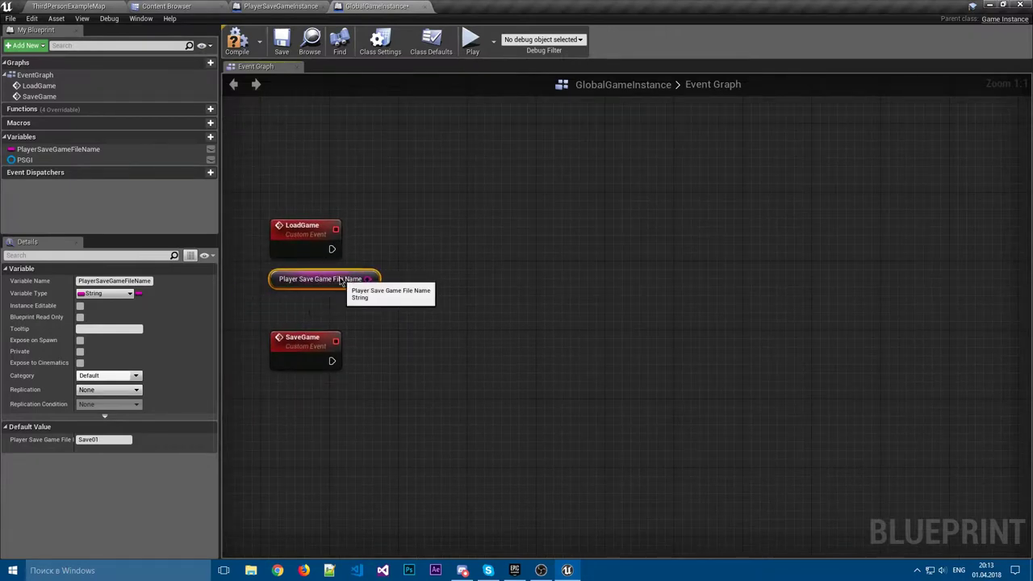
left_click(363, 259)
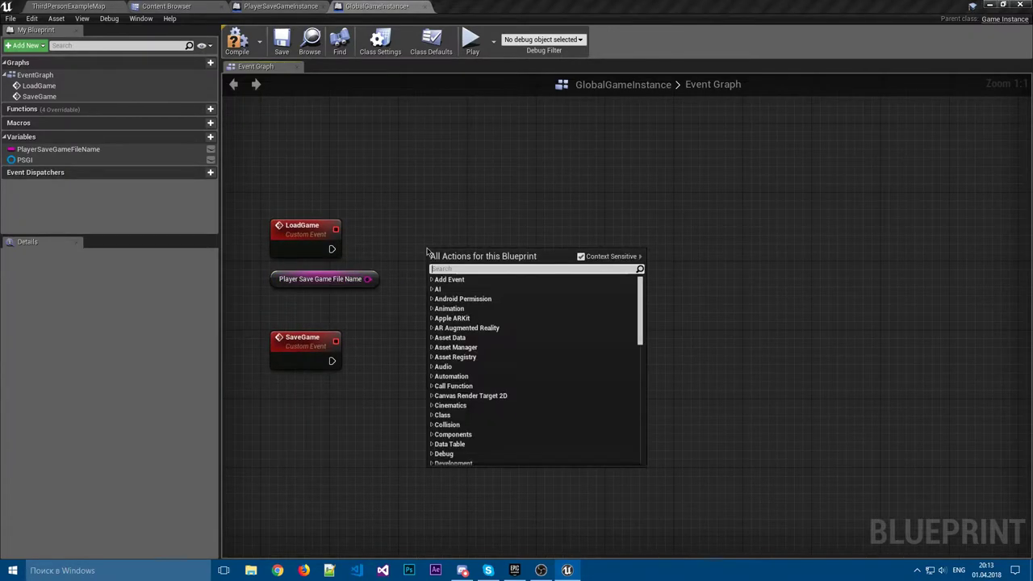
right_click(426, 253)
type("does")
left_click(486, 290)
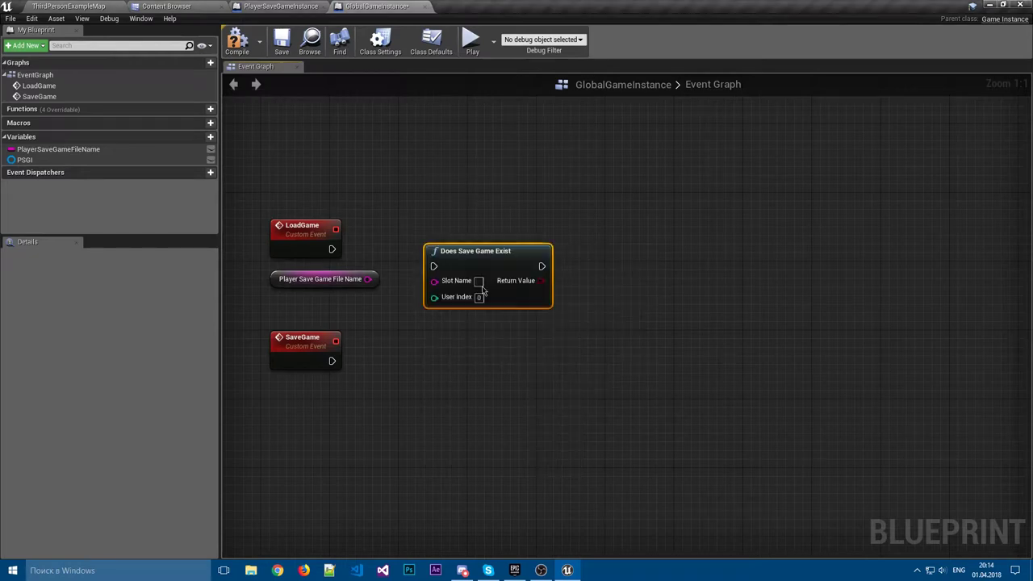
mouse_move(331, 248)
left_mouse_down()
mouse_move(433, 266)
mouse_move(452, 244)
mouse_move(427, 245)
left_mouse_up()
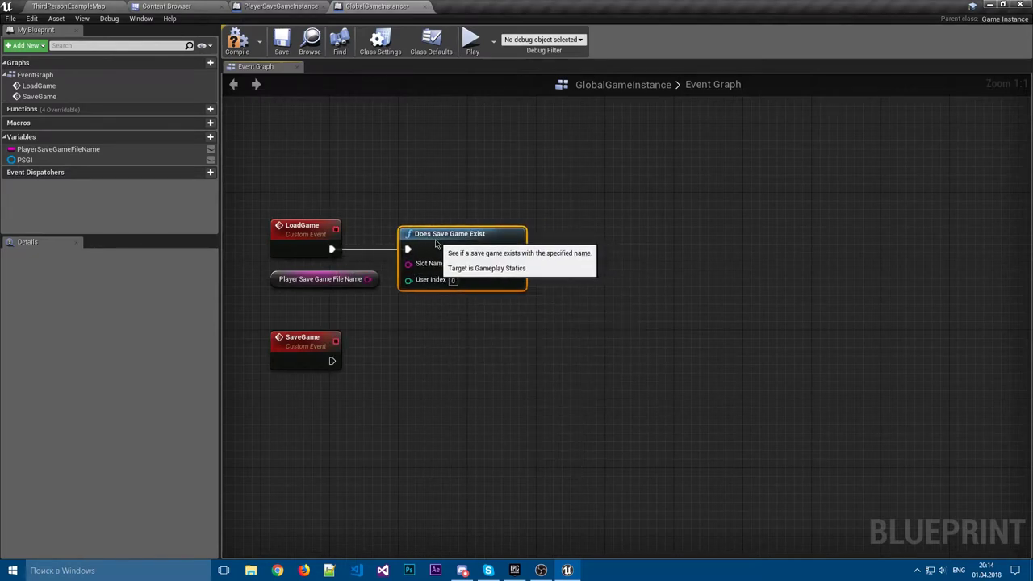
left_click_drag(367, 278, 399, 263)
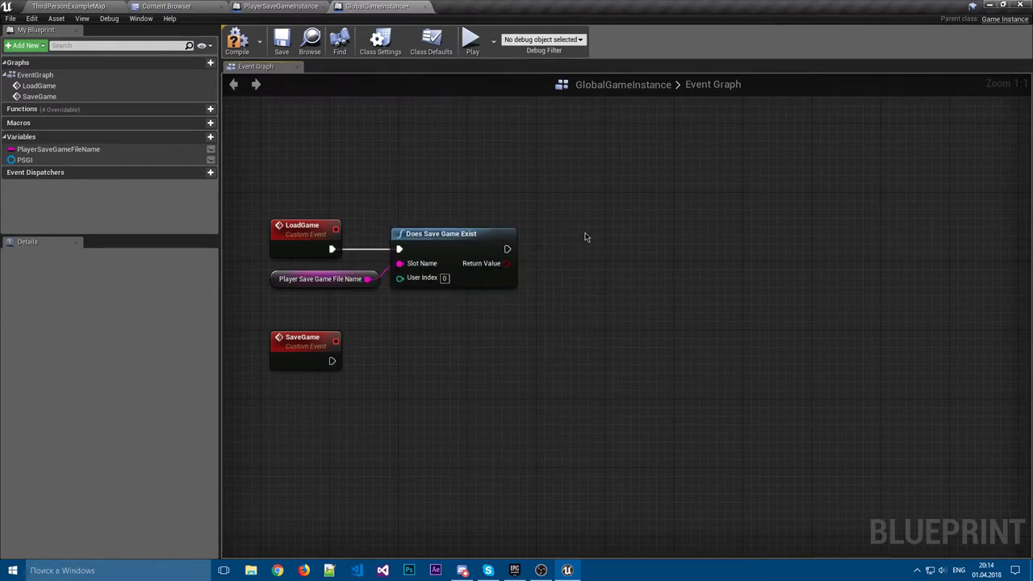
- Add a Branch driven by the check's Return Value and wire its execution in
right_click_drag(583, 234, 393, 256)
left_click(392, 256)
left_click_drag(338, 265, 398, 297)
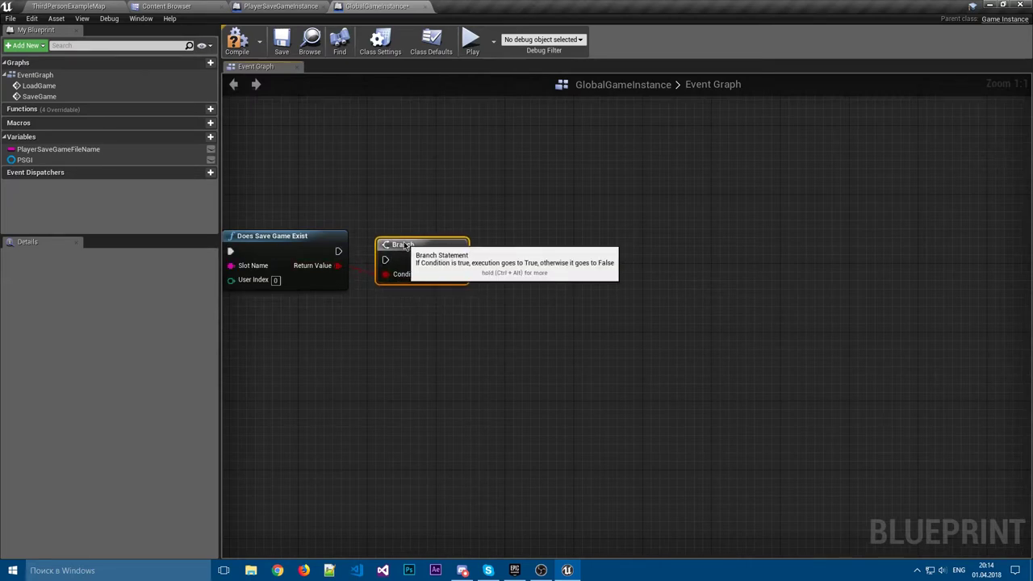
left_click_drag(419, 259, 400, 235)
left_click_drag(338, 251, 376, 251)
left_click(535, 276)
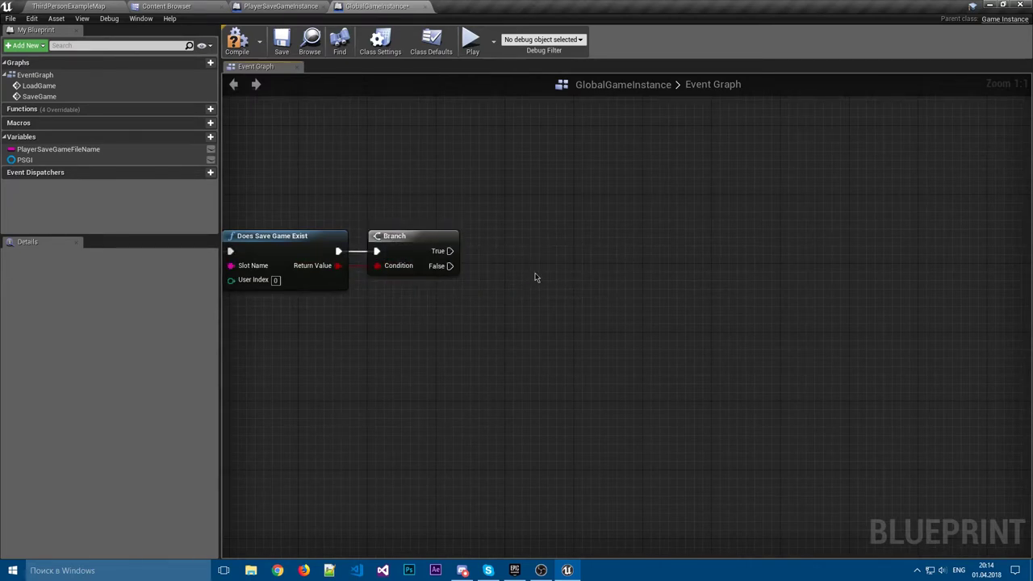
mouse_move(535, 276)
right_mouse_down()
mouse_move(458, 268)
mouse_move(660, 240)
right_mouse_up()
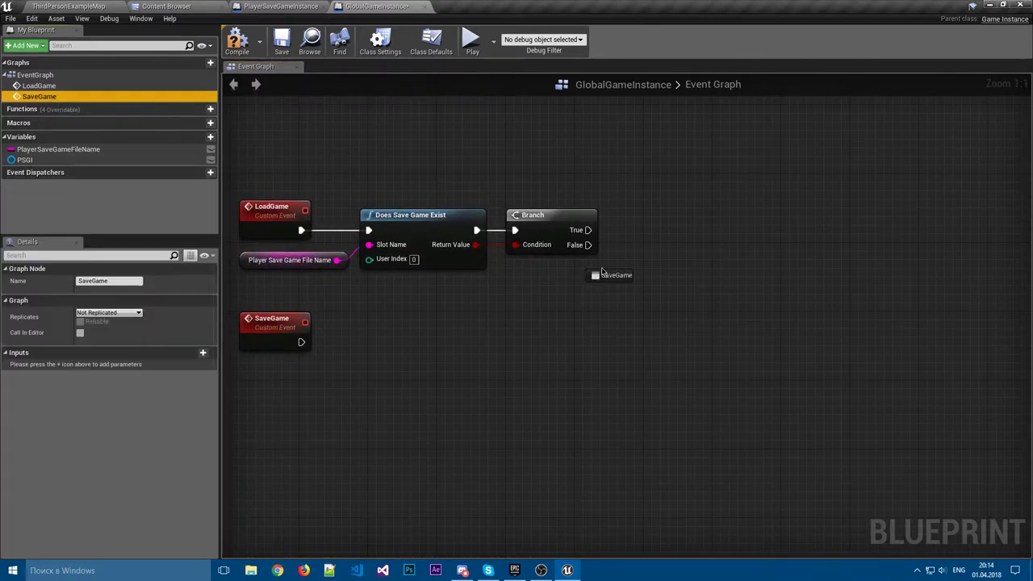
- Call the SaveGame event from the Branch's False output
mouse_move(39, 96)
left_mouse_down()
mouse_move(629, 275)
mouse_move(587, 245)
left_mouse_up()
left_click(650, 277)
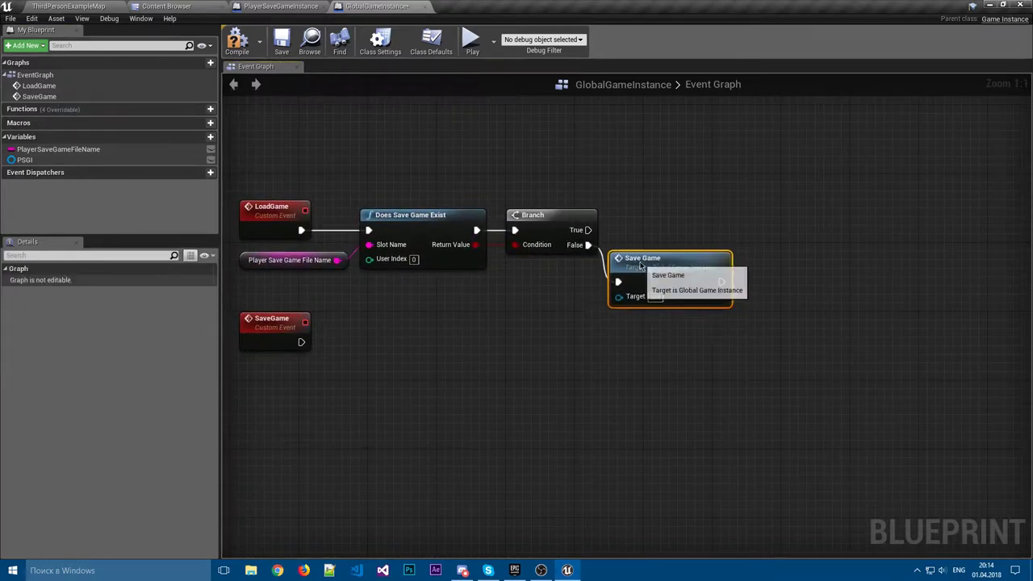
left_click(671, 254)
right_click_drag(671, 254, 492, 279)
left_click(524, 270)
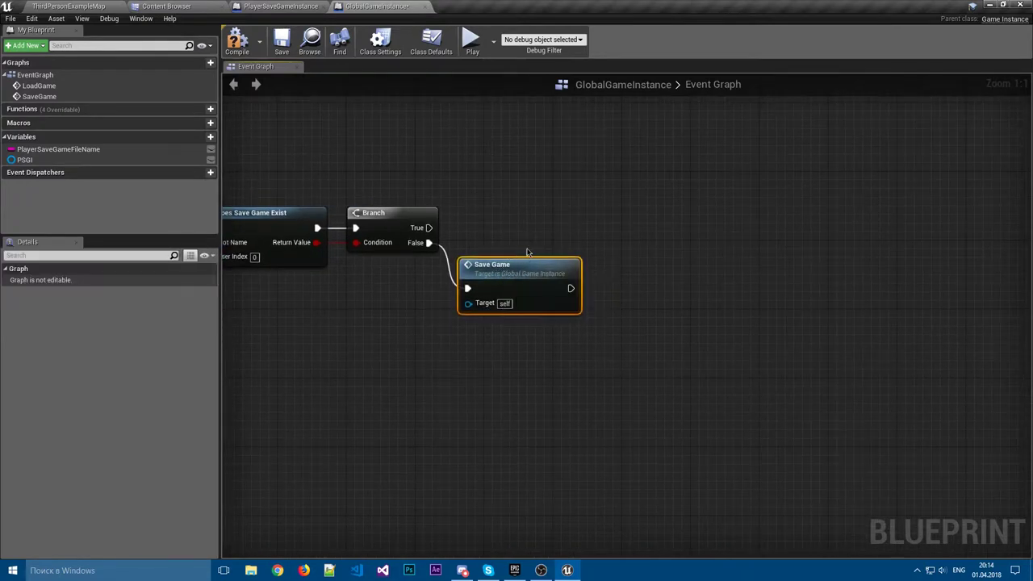
left_click(526, 249)
right_click_drag(387, 365, 488, 340)
right_click_drag(383, 329, 301, 420)
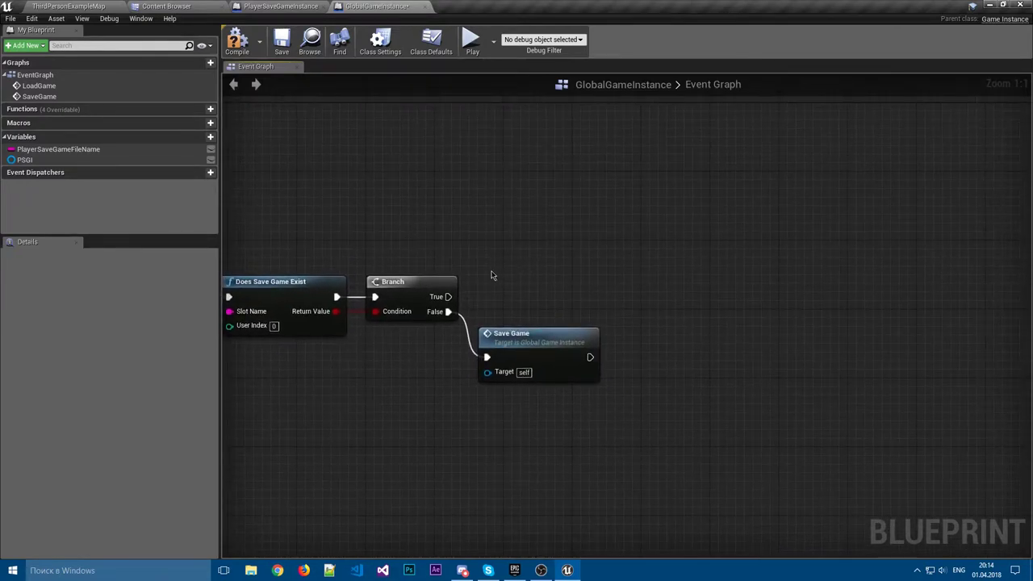
right_click_drag(491, 275, 623, 270)
- Add a Load Game from Slot node wired from the Branch's True output
right_click(651, 252)
type("loadgame")
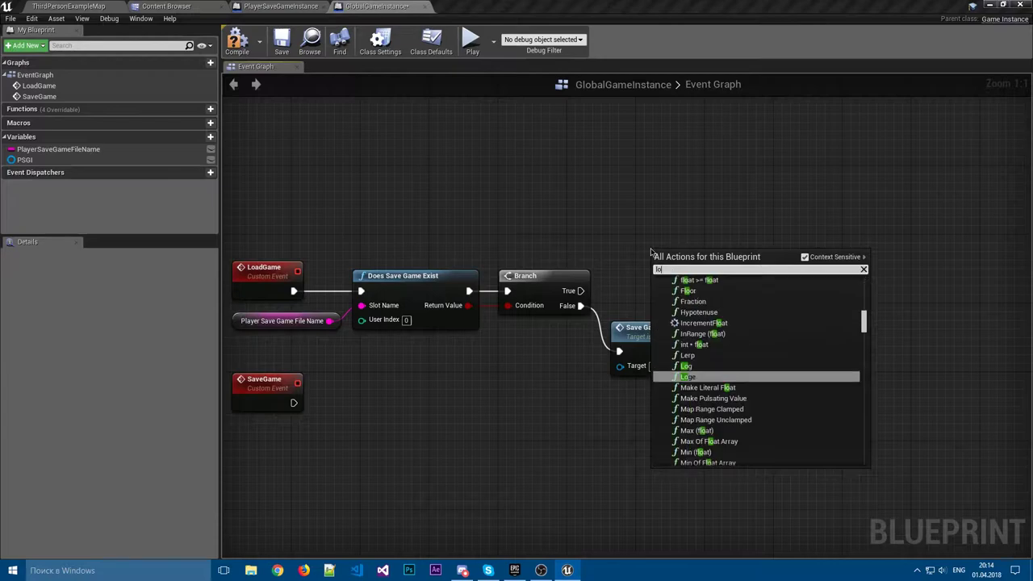
key("Return")
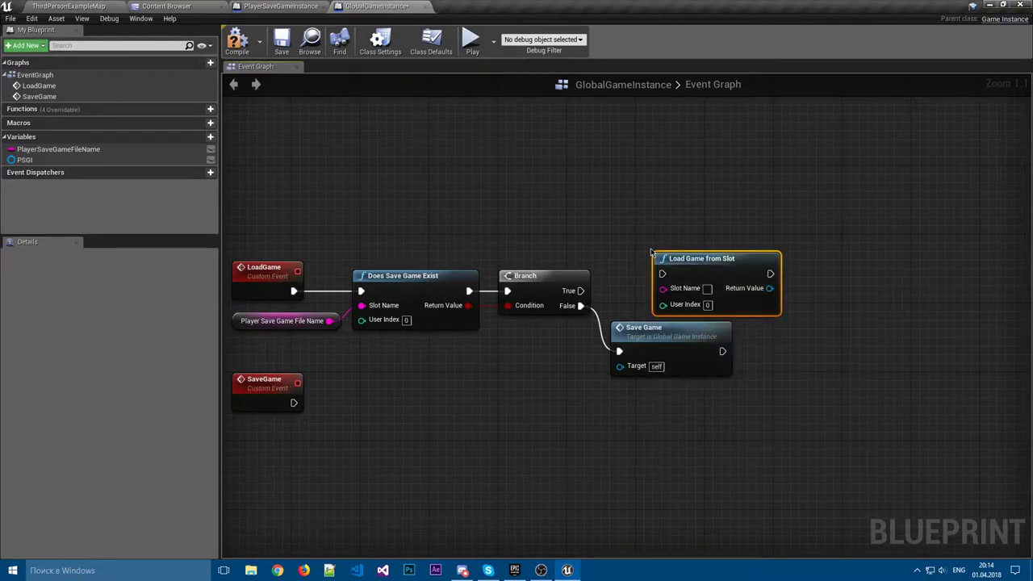
mouse_move(580, 291)
left_mouse_down()
mouse_move(668, 278)
mouse_move(660, 251)
left_mouse_up()
left_click(686, 341)
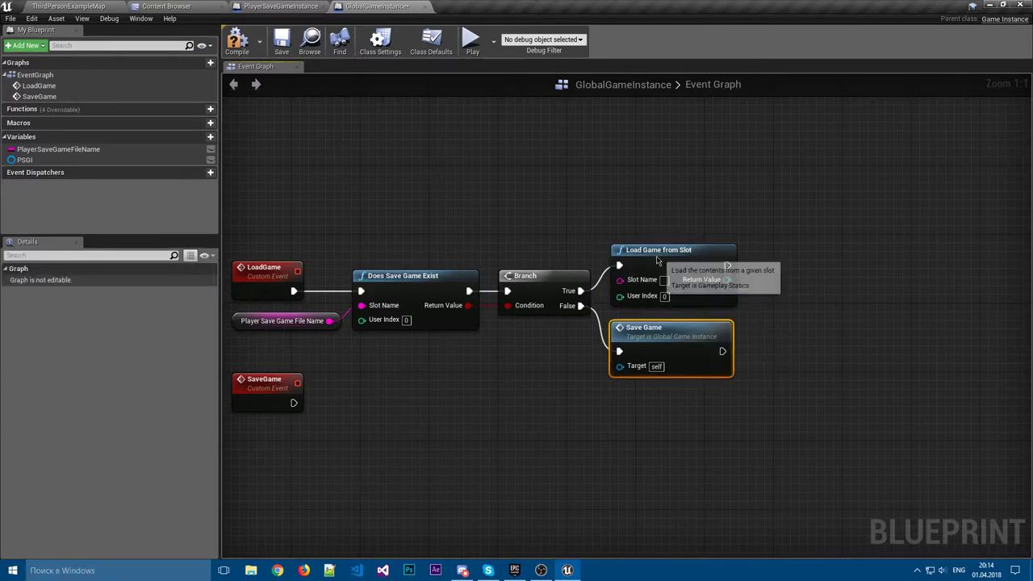
left_click(692, 277)
left_click(673, 338)
mouse_move(764, 328)
right_mouse_down()
mouse_move(618, 321)
mouse_move(691, 320)
right_mouse_up()
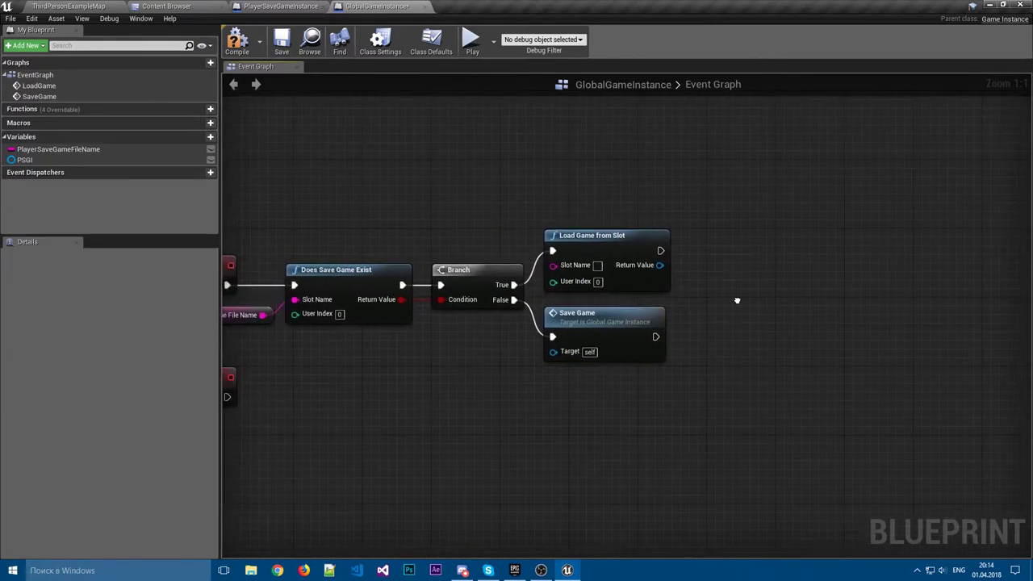
- Feed a PlayerSaveGameFileName getter into Load Game from Slot's Slot Name
left_click_drag(58, 149, 462, 242)
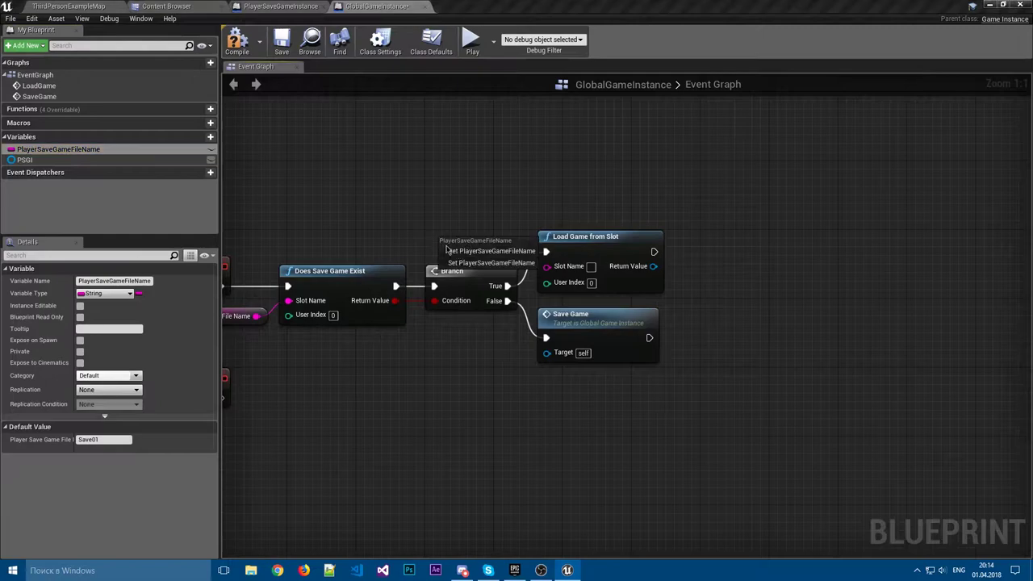
left_click(464, 244)
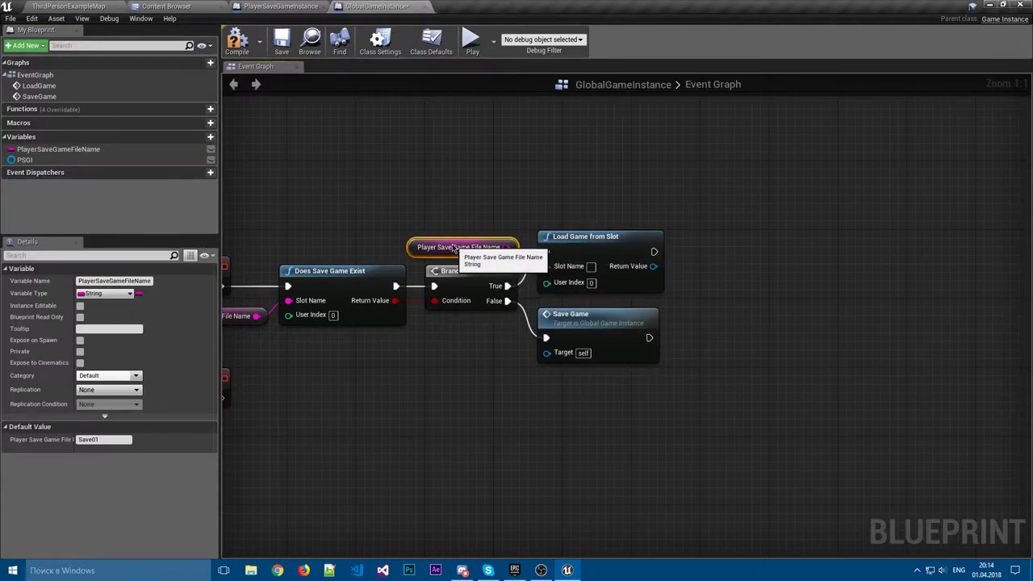
left_click_drag(506, 247, 547, 265)
left_click(531, 413)
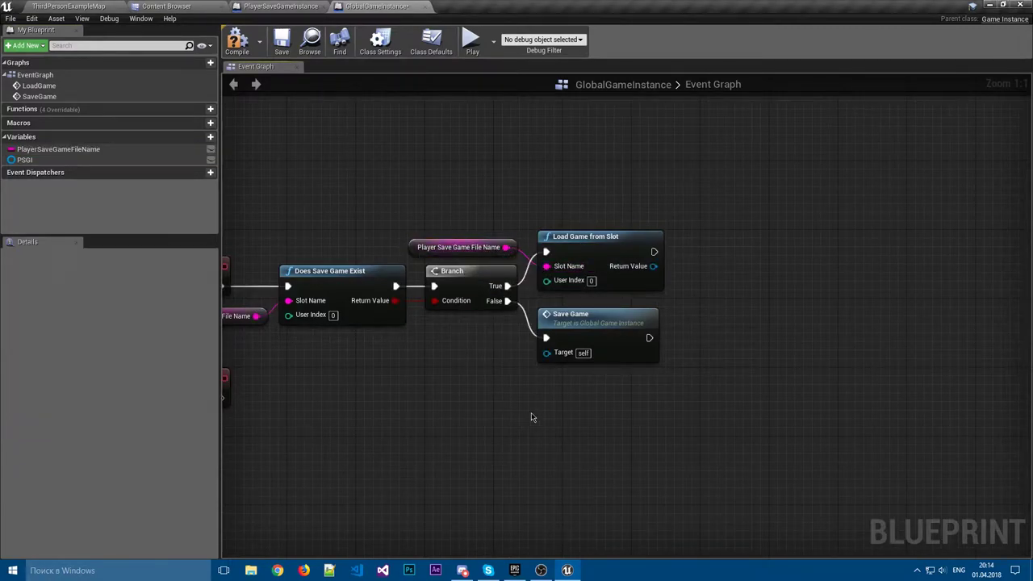
right_click_drag(710, 278, 499, 277)
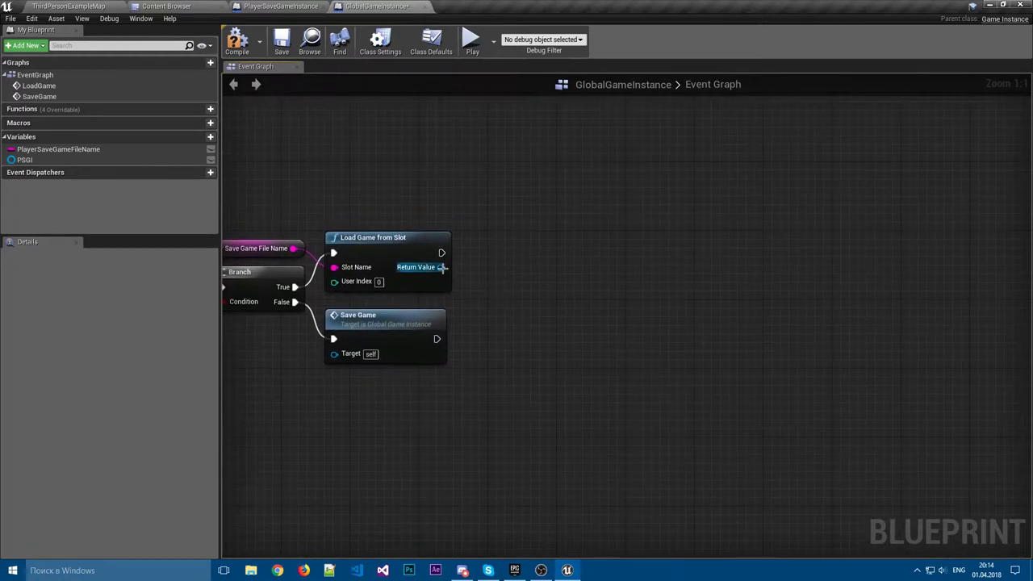
- Cast the loaded save game to PlayerSaveGameInstance
mouse_move(440, 267)
left_mouse_down()
mouse_move(520, 266)
mouse_move(518, 251)
left_mouse_up()
type("cast")
left_click(629, 326)
left_click(716, 253)
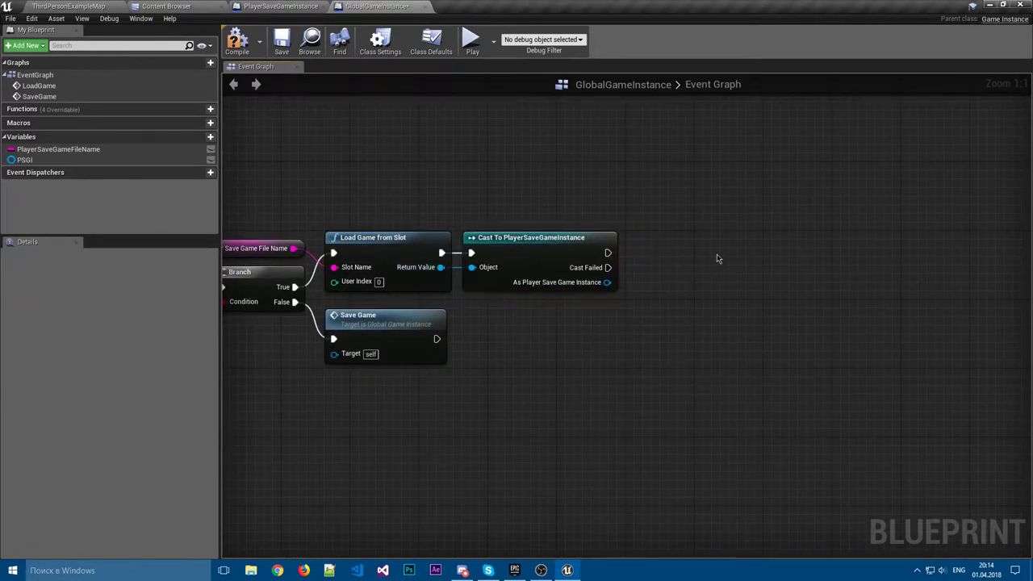
right_click_drag(606, 305, 422, 305)
left_click(281, 5)
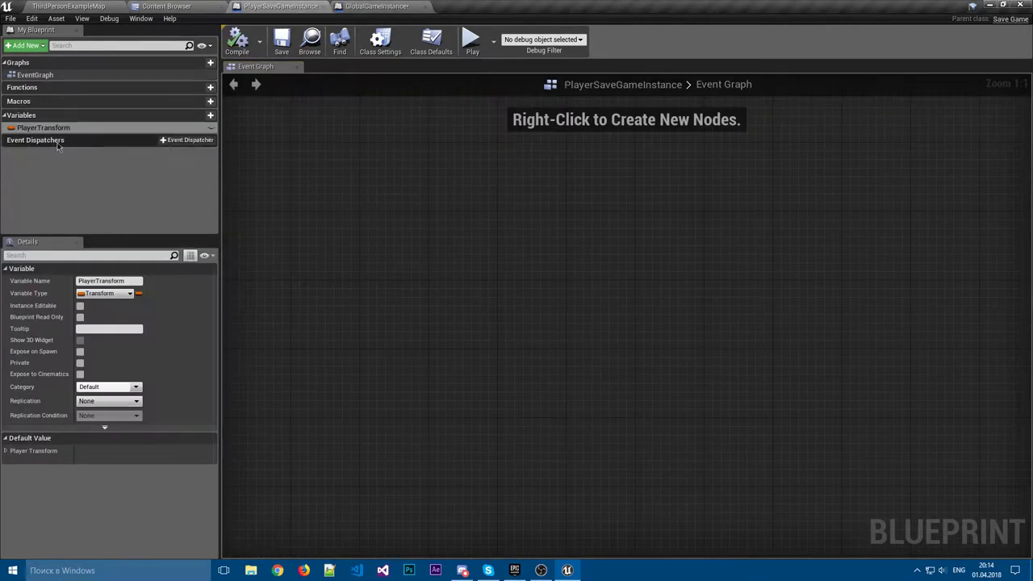
left_click(377, 5)
right_click_drag(496, 255, 654, 260)
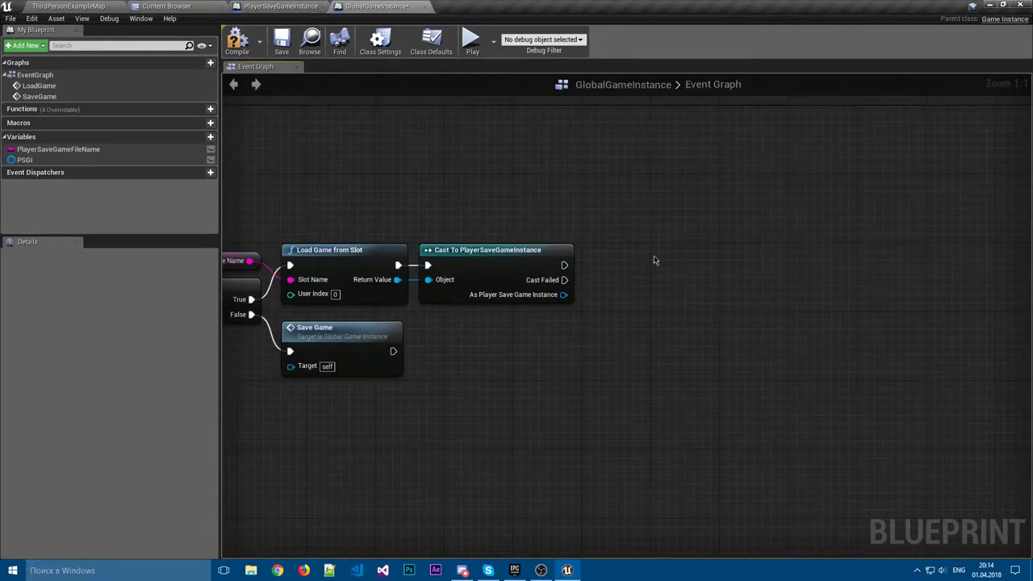
- Add a Get Player Transform node from the cast result
left_click_drag(564, 295, 663, 292)
type("get")
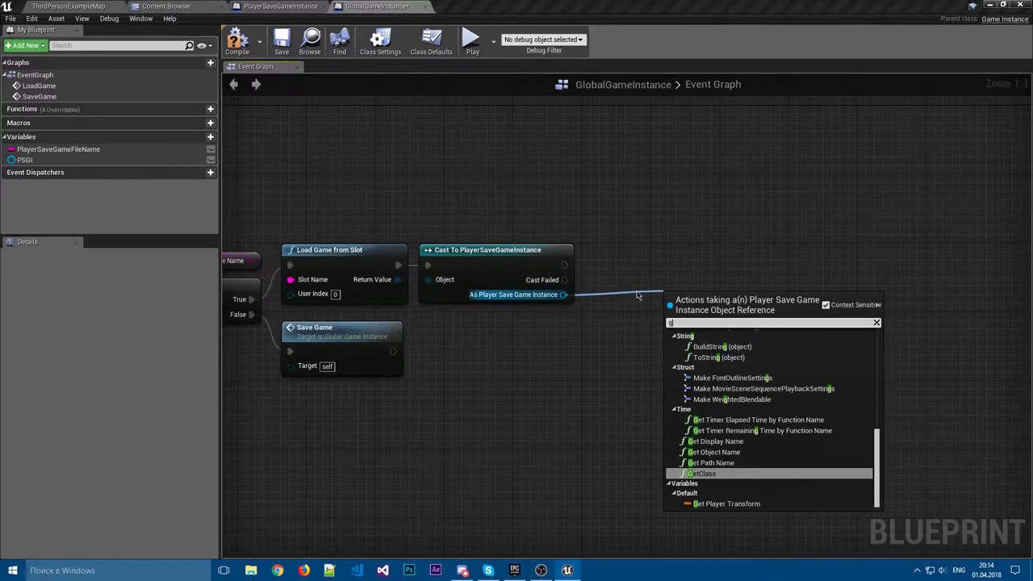
left_click_drag(710, 291, 633, 283)
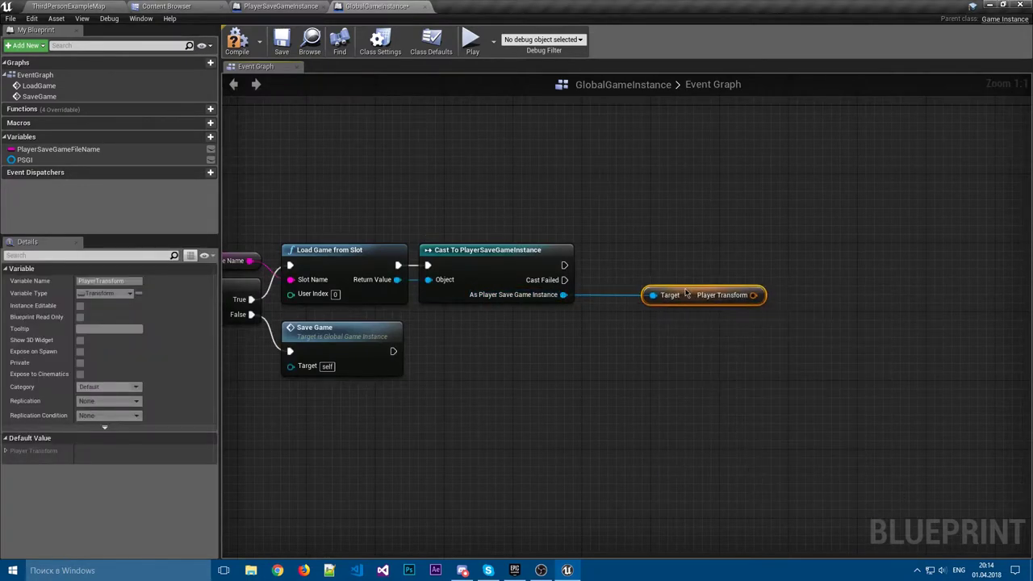
left_click(623, 264)
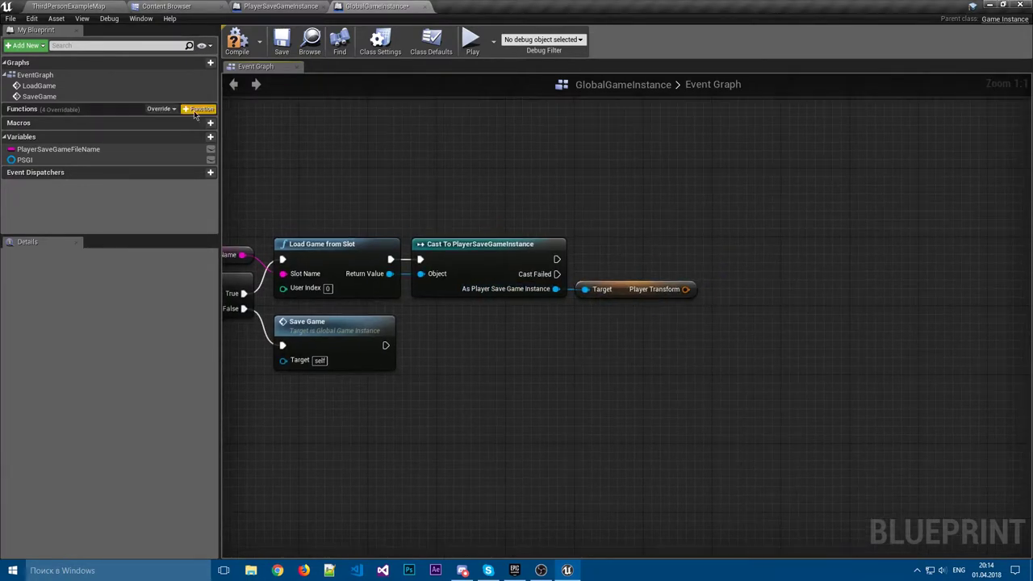
- Add a new variable named PlayerTransform and change its type to Transform
left_click(209, 136)
type("Player")
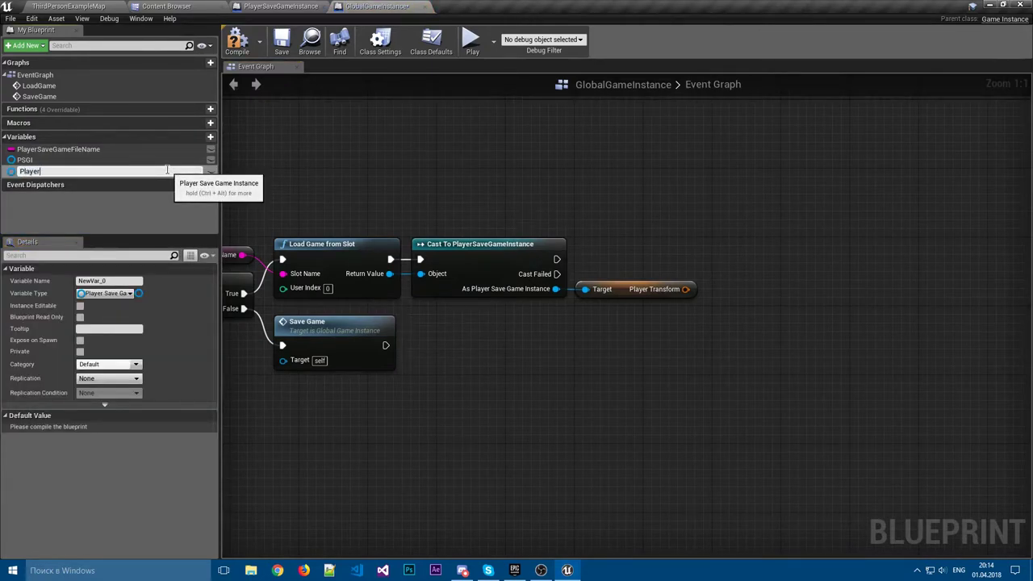
type("Transform")
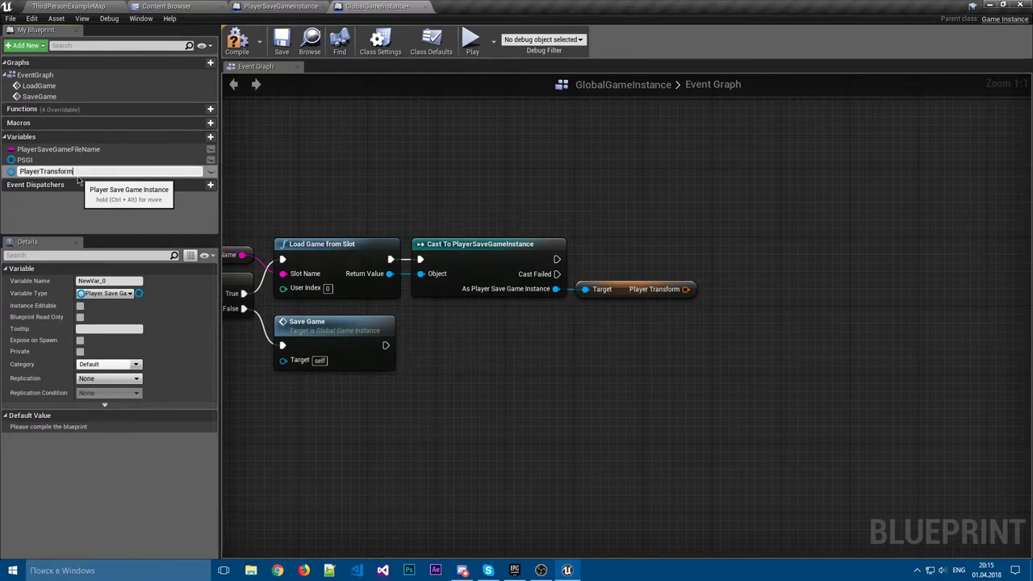
key("Return")
left_click(121, 293)
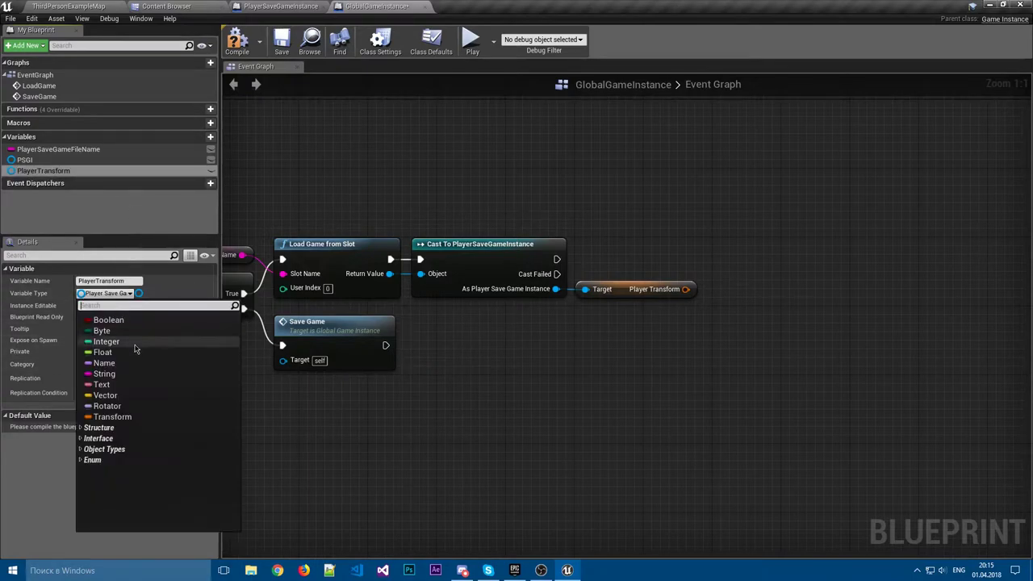
left_click(115, 418)
left_click(520, 309)
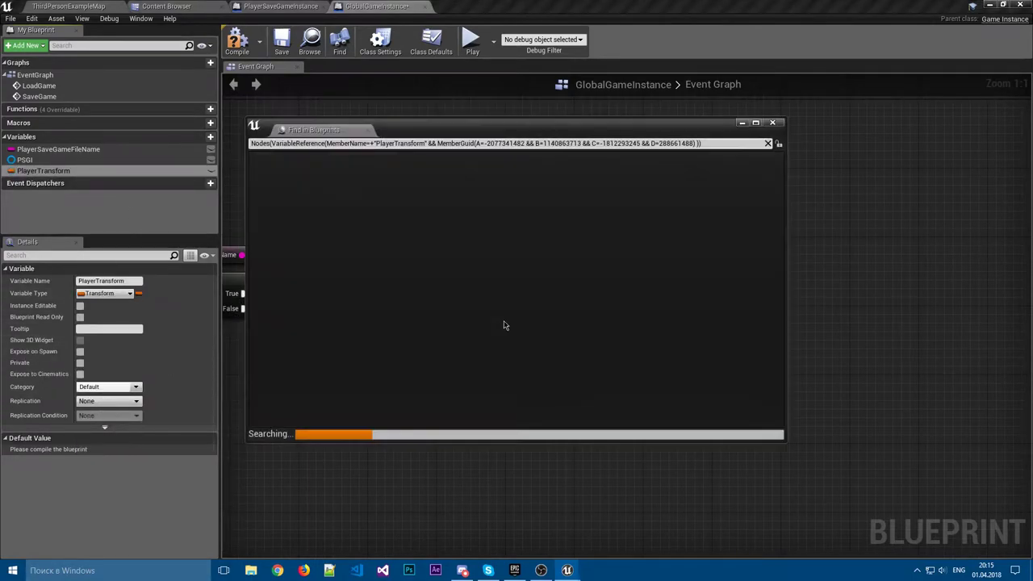
left_click(774, 123)
- Put PlayerTransform in the Player Save Game Vars category
left_click(109, 386)
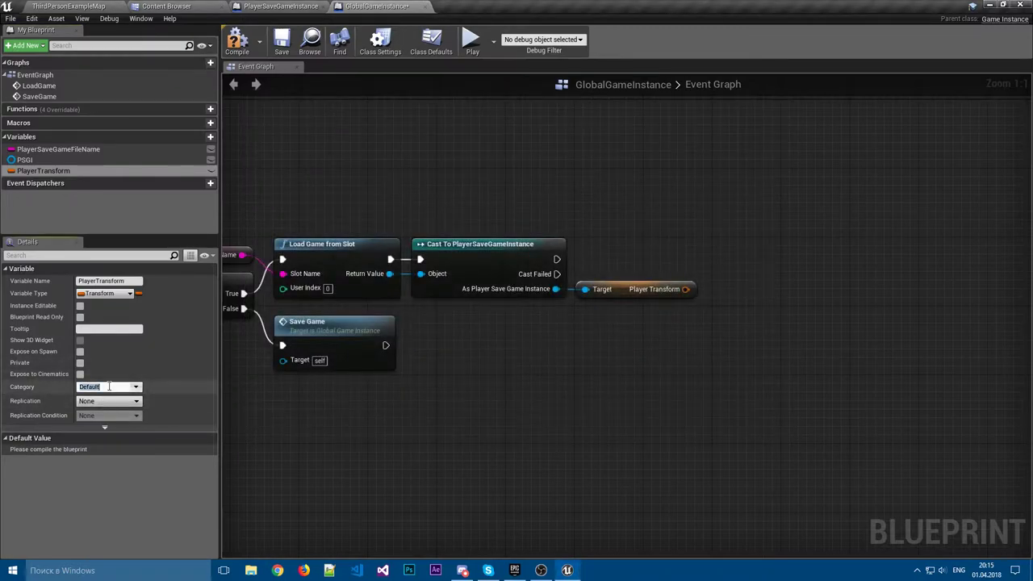
type("P")
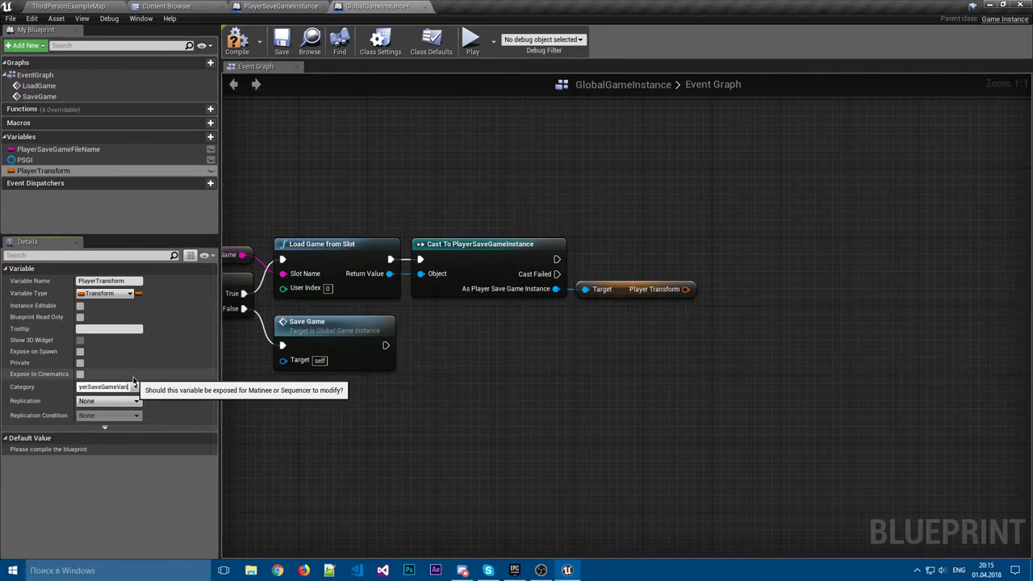
key("Return")
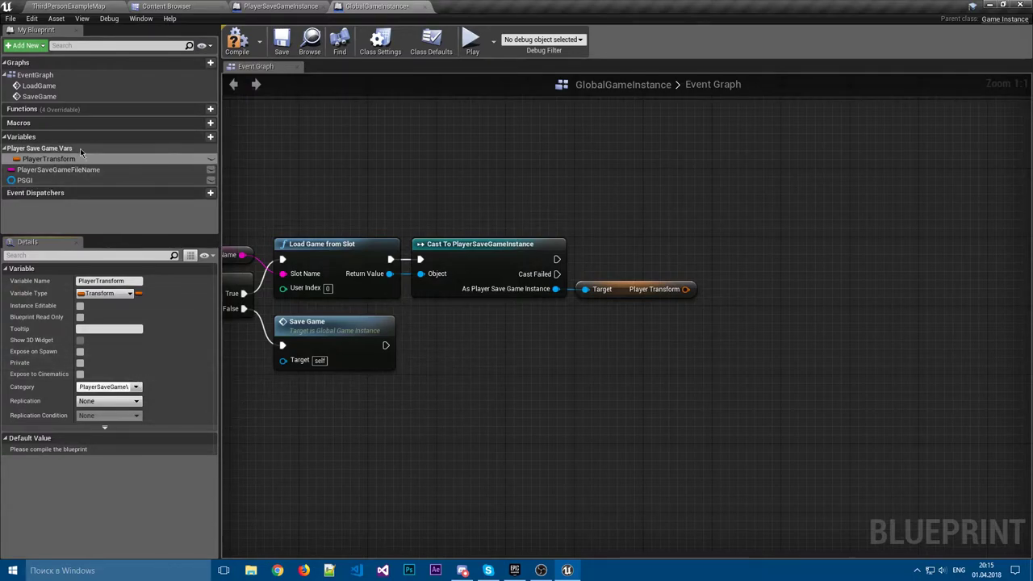
left_click(71, 161)
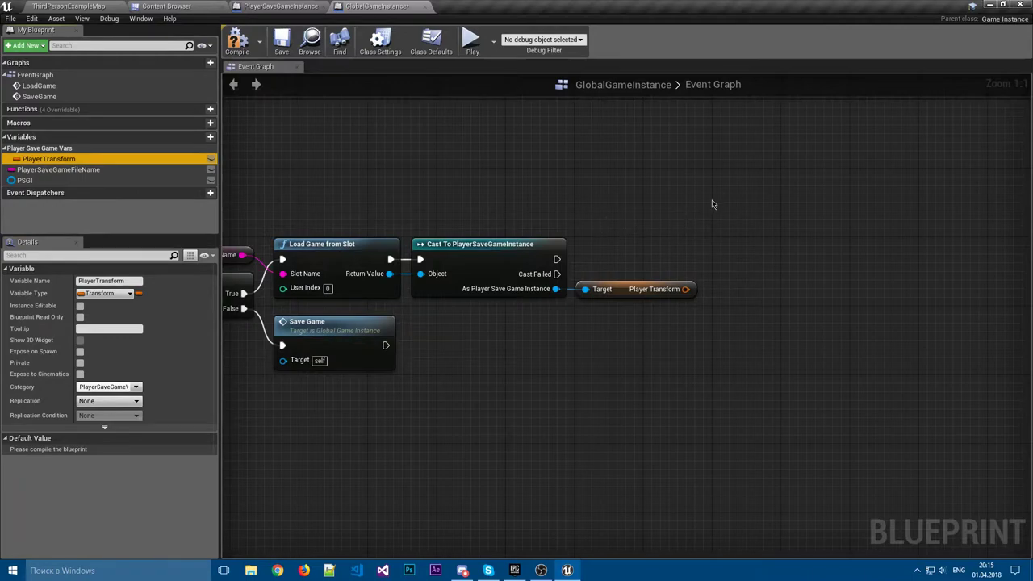
right_click_drag(711, 204, 640, 175)
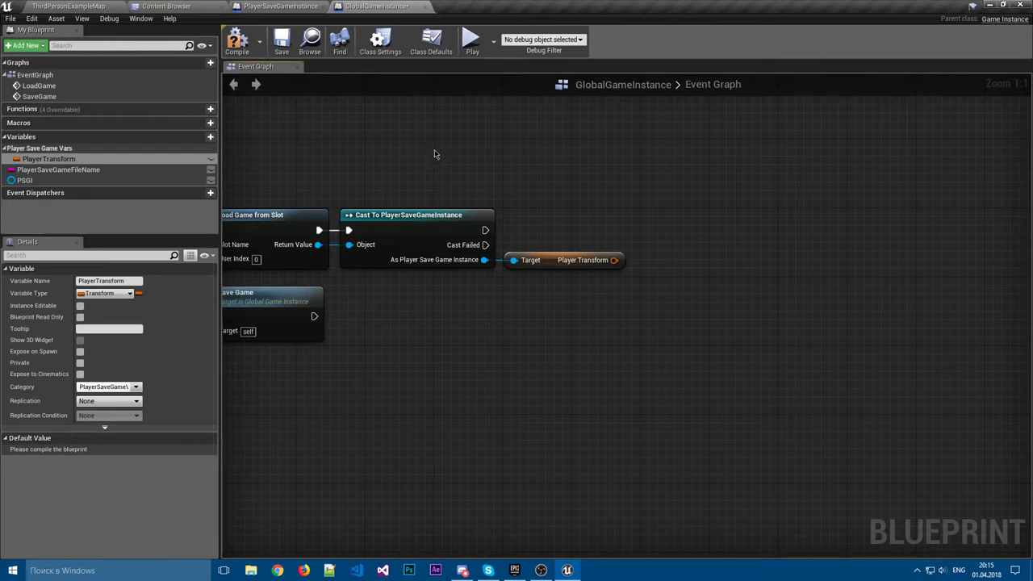
right_click_drag(486, 258, 332, 287)
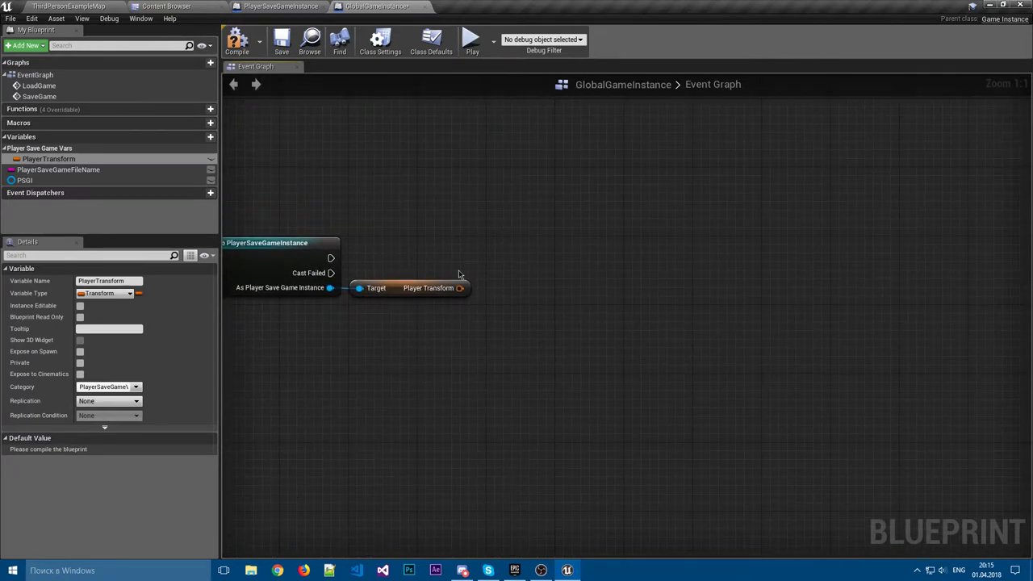
left_click(265, 7)
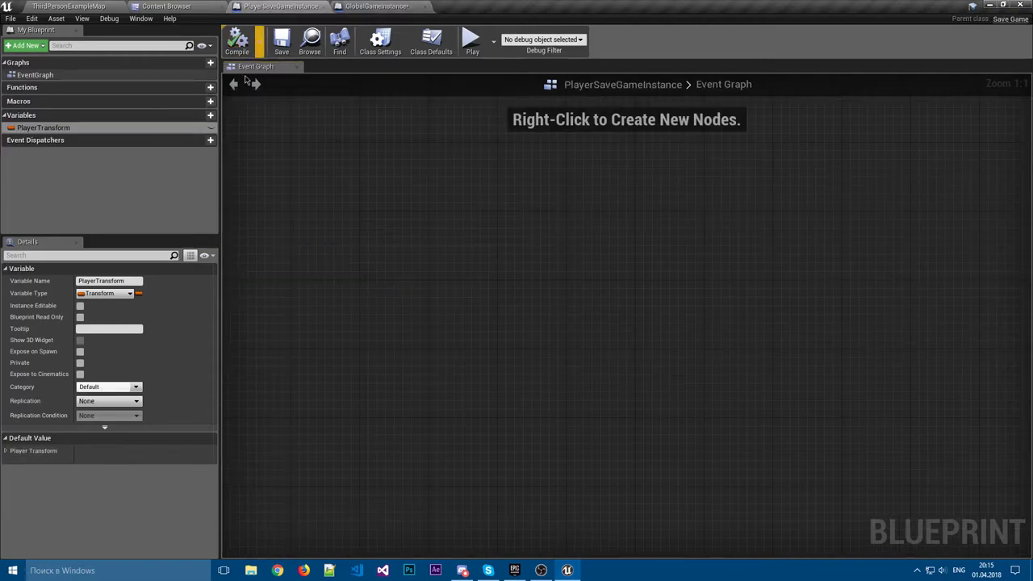
left_click(376, 6)
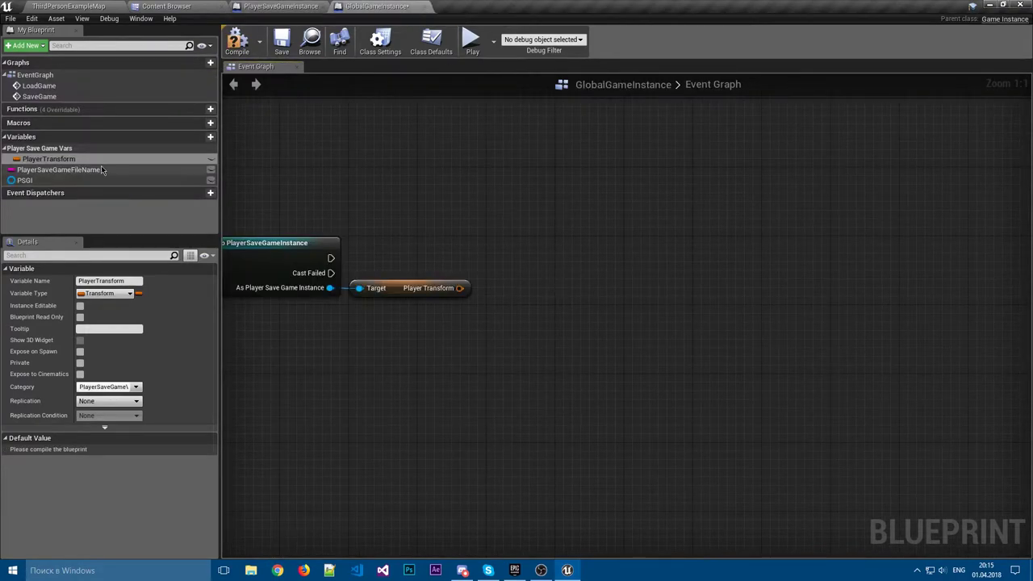
- Add a SET PlayerTransform node fed by the loaded Player Transform, run after the successful cast
left_click_drag(49, 159, 517, 246)
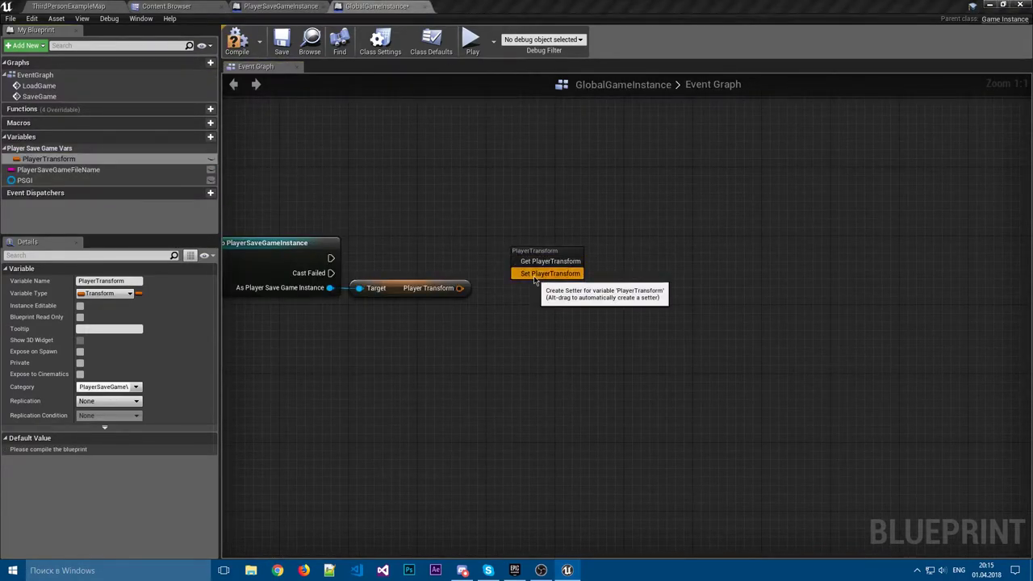
left_click(532, 279)
left_click_drag(459, 288, 537, 249)
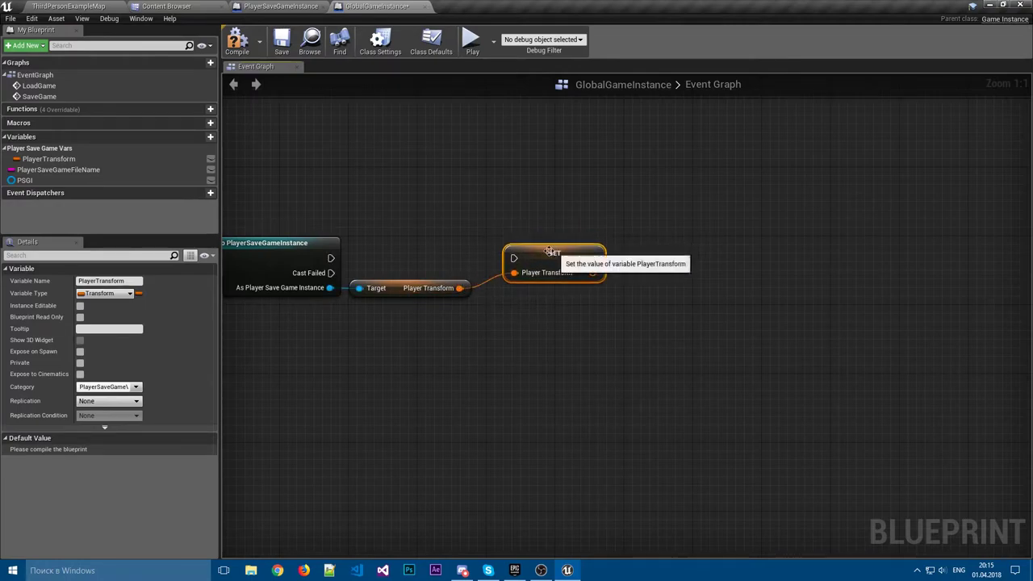
left_click_drag(331, 259, 496, 259)
left_click(510, 316)
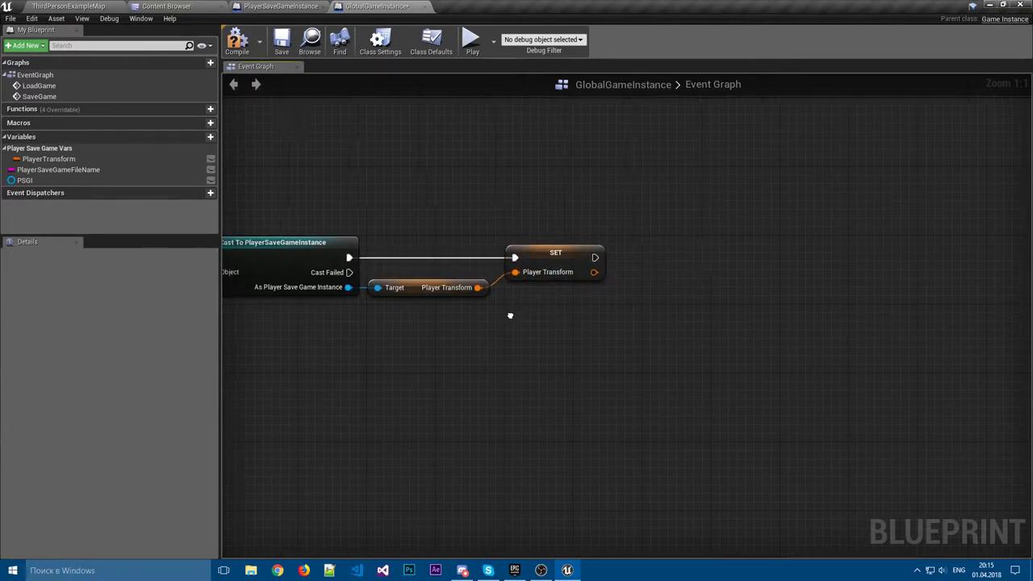
- Move the SaveGame event lower and shift the Cast, Target and SET nodes together
scroll(510, 316, "down", 2)
right_click_drag(698, 297, 901, 280)
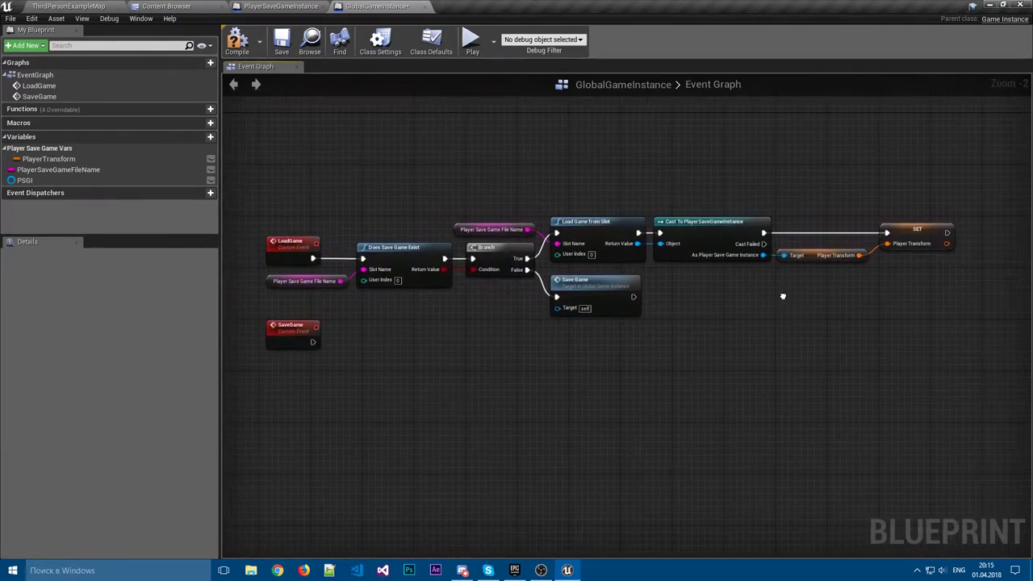
scroll(488, 353, "up", 1)
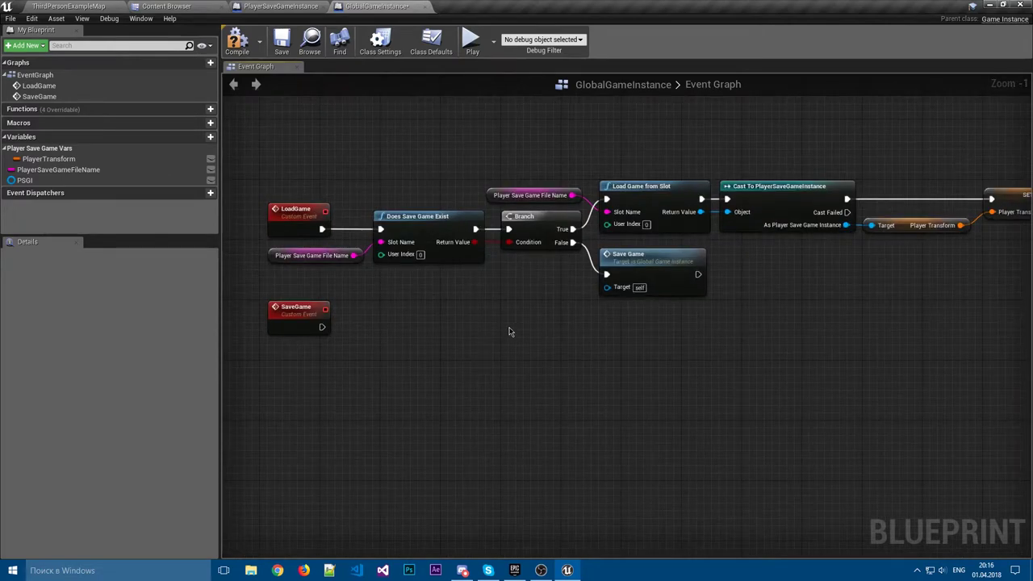
left_click_drag(327, 279, 327, 329)
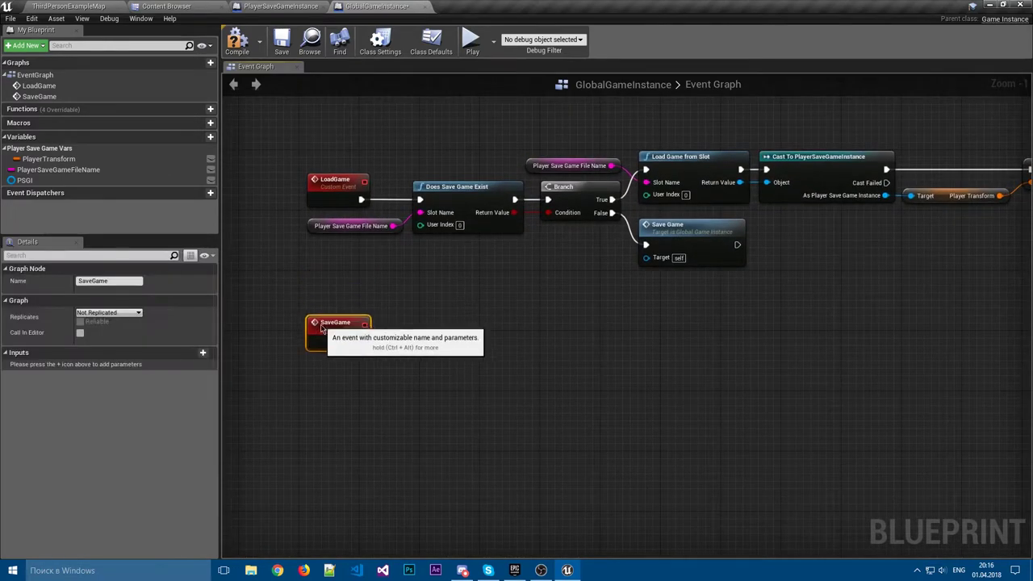
left_click(376, 315)
right_click_drag(416, 300, 399, 283)
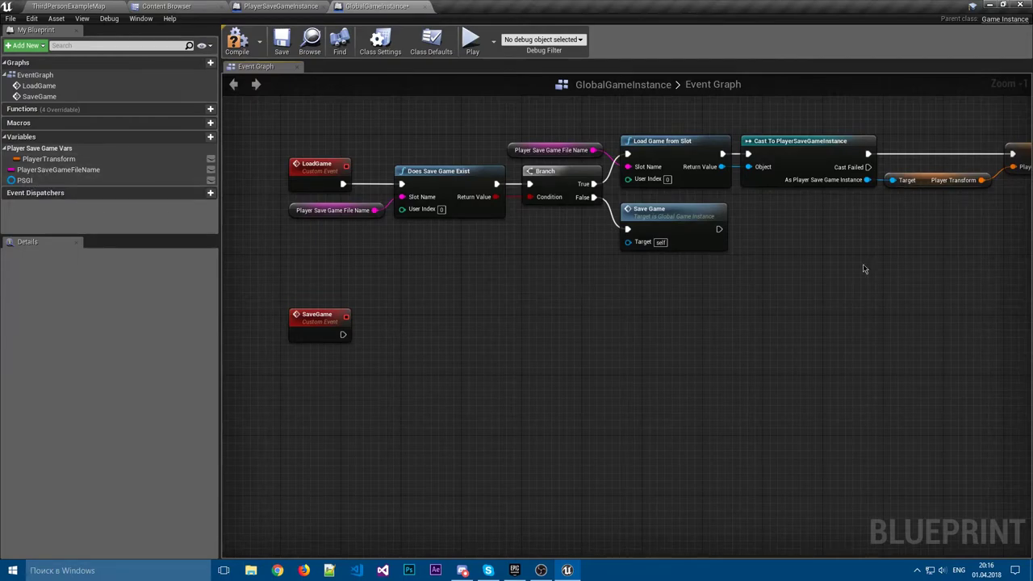
scroll(862, 264, "up", 1)
right_click_drag(862, 264, 549, 417)
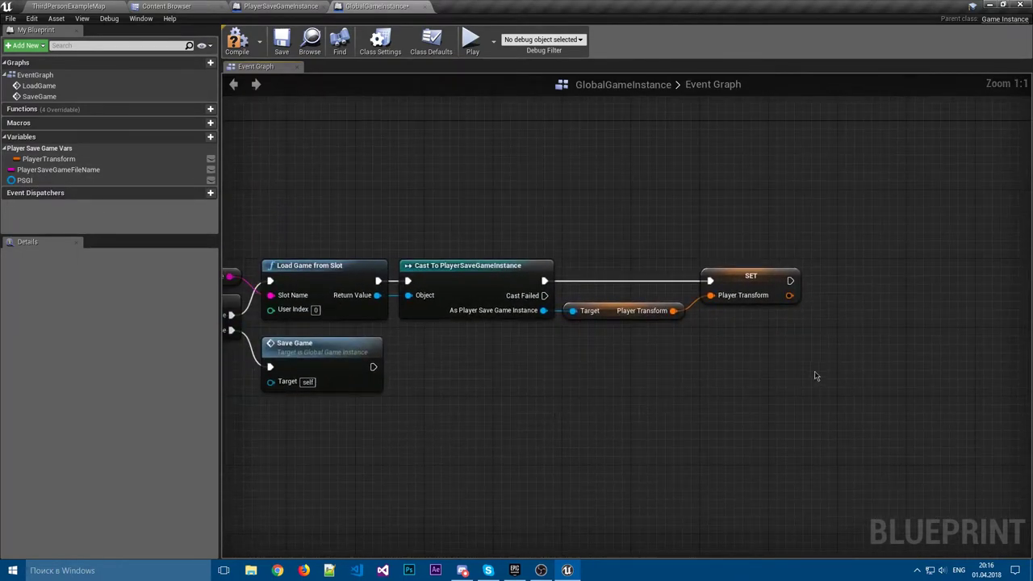
left_click_drag(817, 368, 488, 239)
left_click_drag(484, 274, 891, 340)
- Drop the PSGI variable into the space right of the SET node
left_click(759, 282)
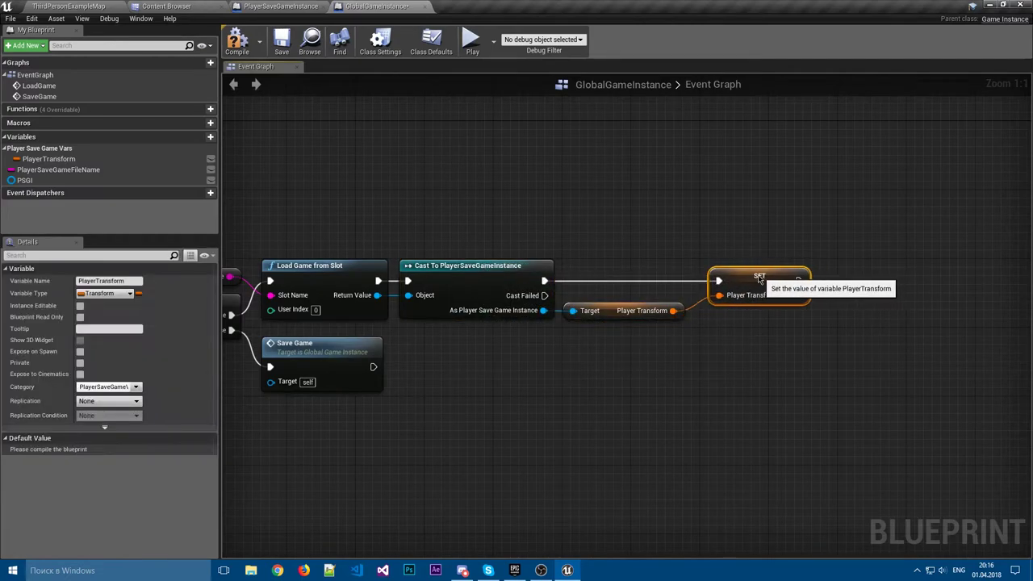
right_click_drag(864, 281, 684, 276)
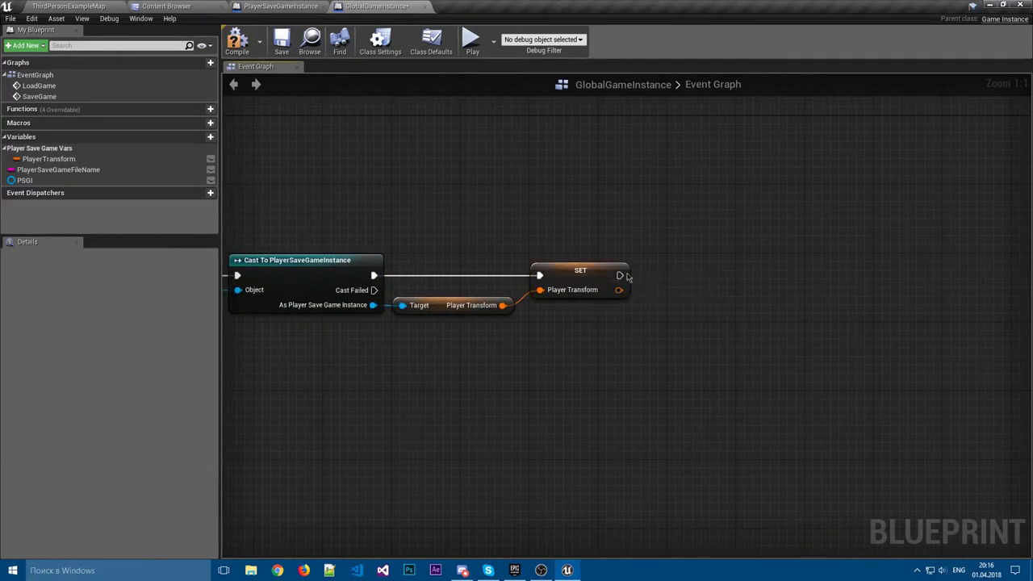
left_click_drag(25, 180, 660, 275)
- Create a SET PSGI node fed by the cast result, routing its wire below the Player Transform getter
left_click(682, 289)
left_click_drag(373, 305, 660, 290)
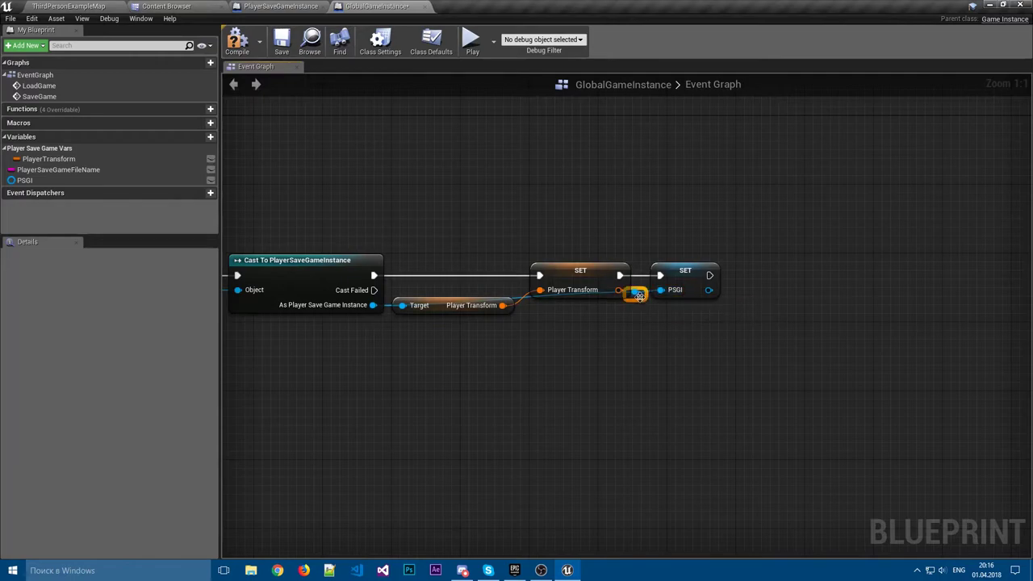
left_click_drag(637, 296, 480, 327)
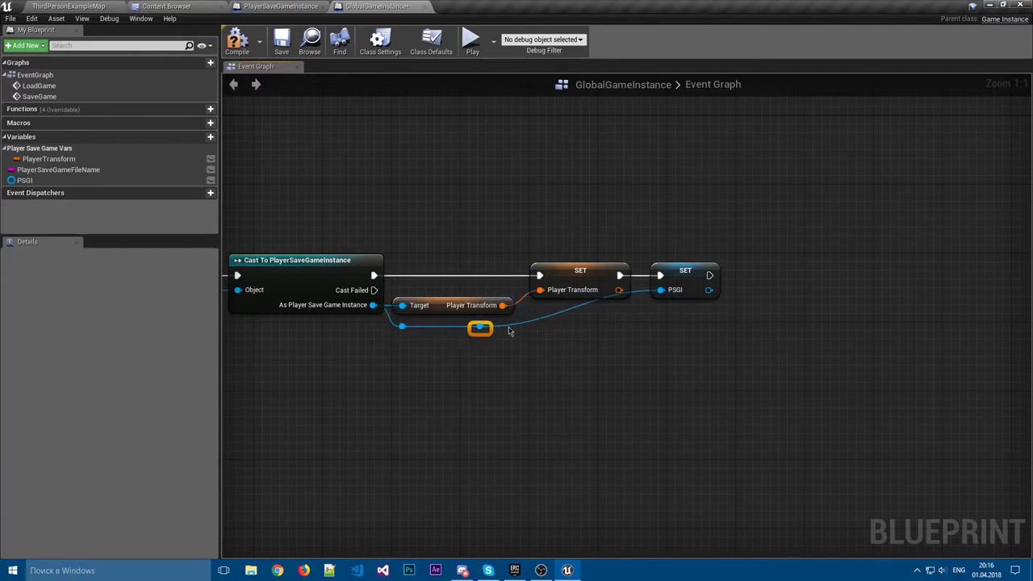
left_click(657, 337)
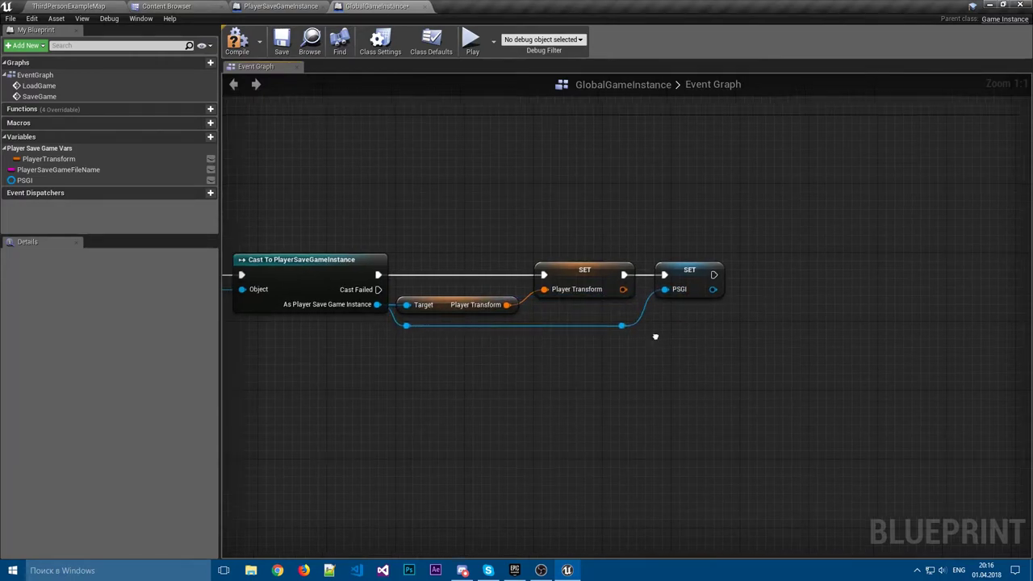
- Pan and zoom the graph back to the LoadGame and SaveGame events
mouse_move(328, 345)
right_mouse_down()
mouse_move(507, 326)
mouse_move(508, 347)
mouse_move(791, 338)
right_mouse_up()
scroll(508, 350, "down", 2)
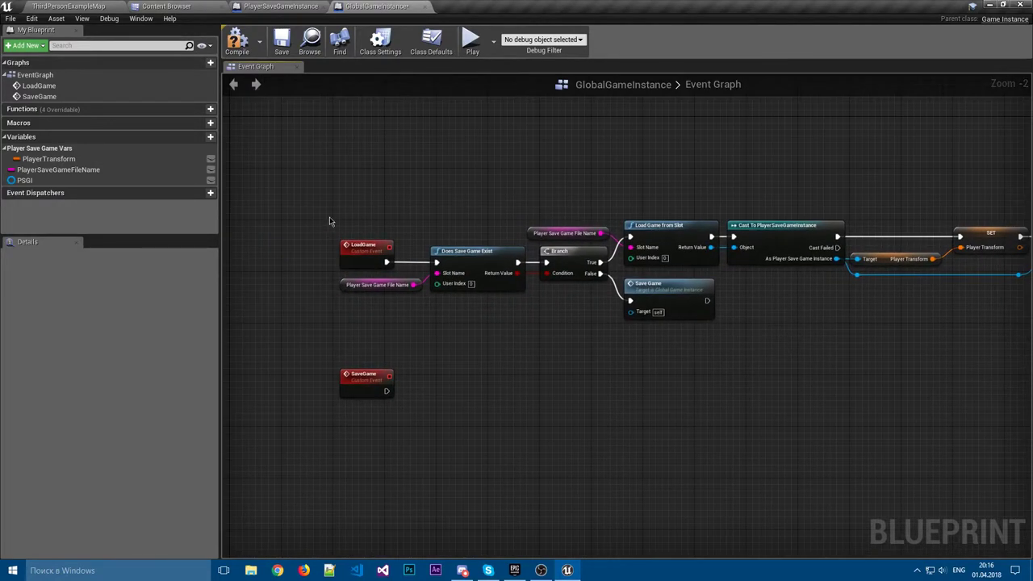
right_click_drag(744, 305, 712, 314)
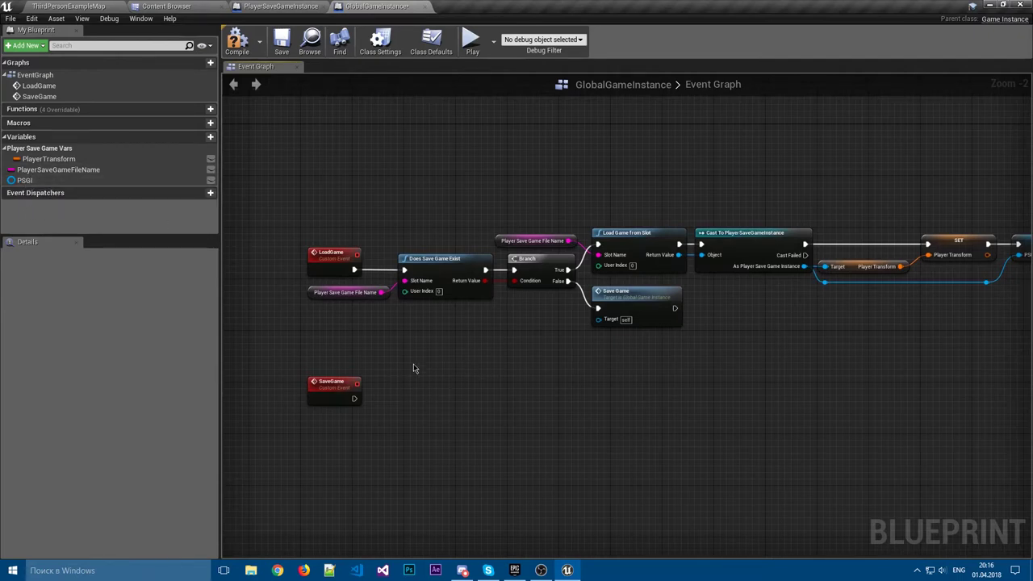
mouse_move(925, 320)
right_mouse_down()
mouse_move(731, 322)
mouse_move(765, 300)
right_mouse_up()
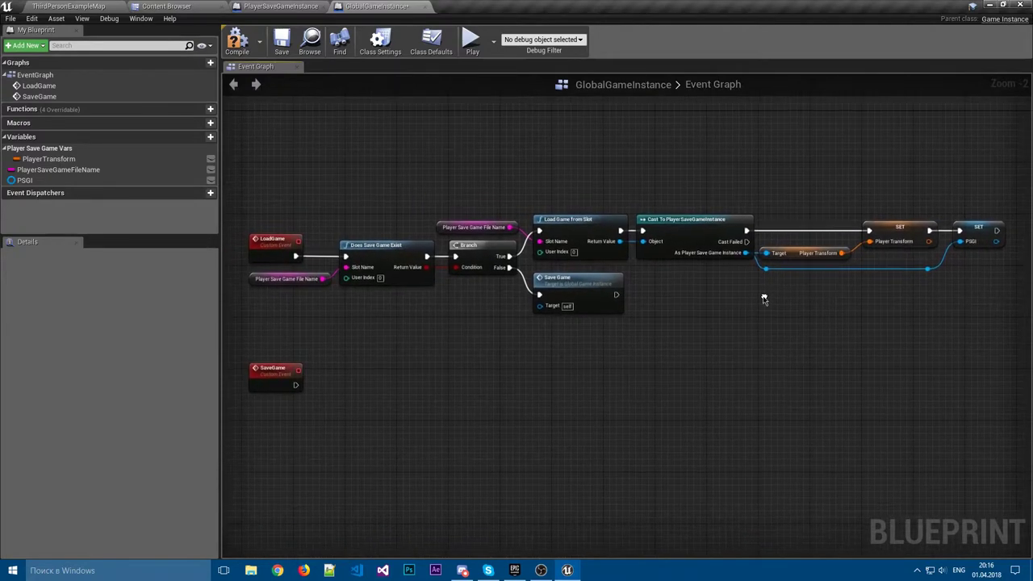
right_click_drag(888, 295, 870, 298)
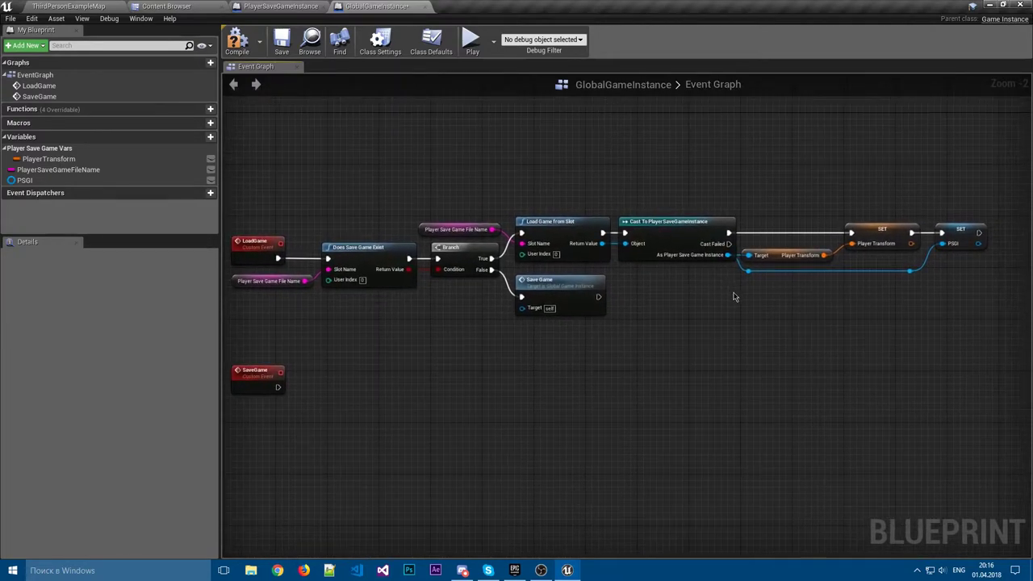
right_click_drag(662, 317, 843, 272)
scroll(535, 339, "up", 2)
mouse_move(546, 329)
right_mouse_down()
mouse_move(530, 353)
mouse_move(367, 317)
right_mouse_up()
scroll(529, 353, "down", 3)
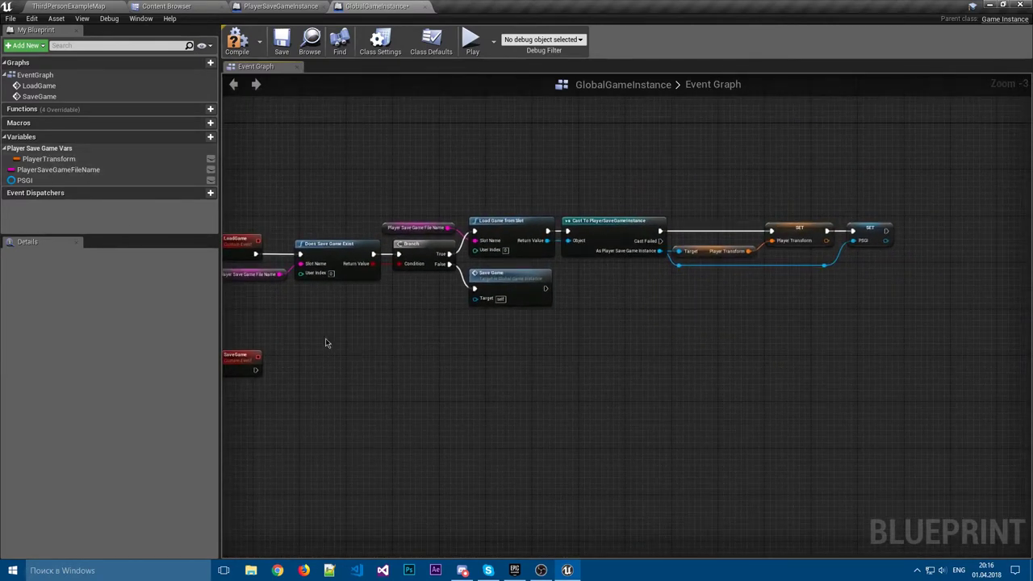
scroll(325, 343, "up", 1)
scroll(493, 334, "up", 2)
right_click_drag(544, 320, 514, 292)
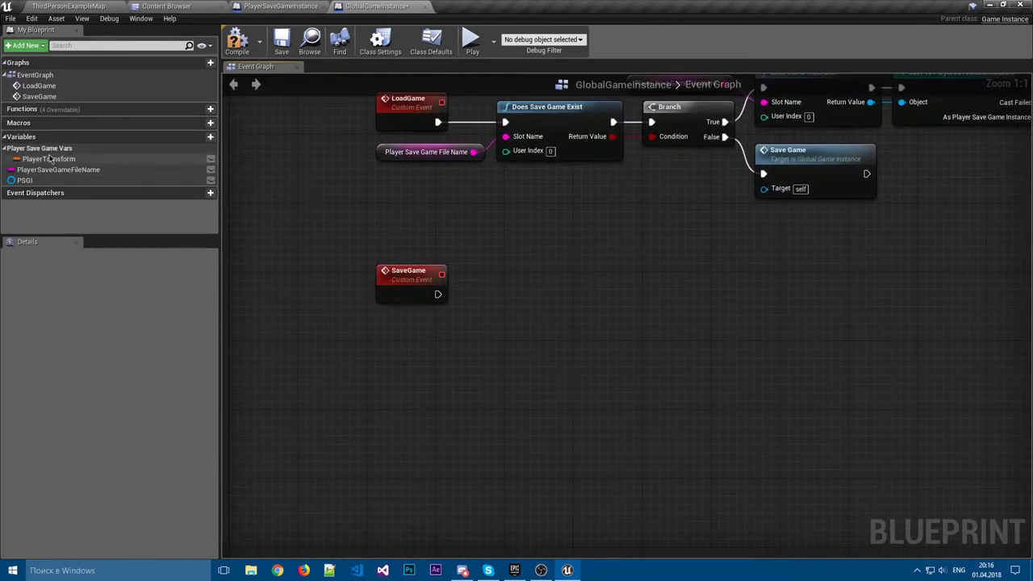
- Add a PSGI getter and an IsValid node on it, driven by the SaveGame event
left_click_drag(24, 180, 376, 331)
left_click(392, 337)
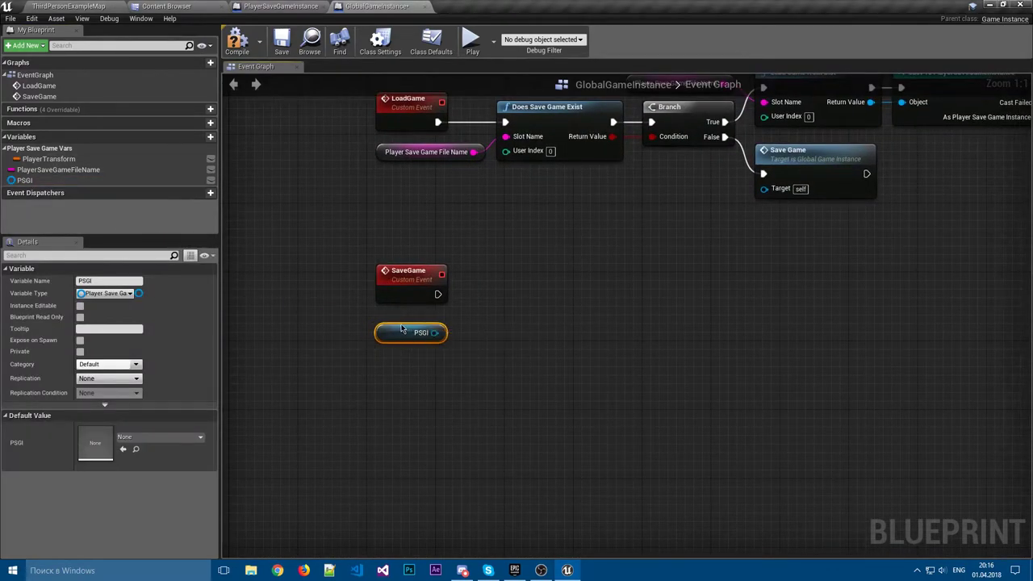
left_click(464, 326)
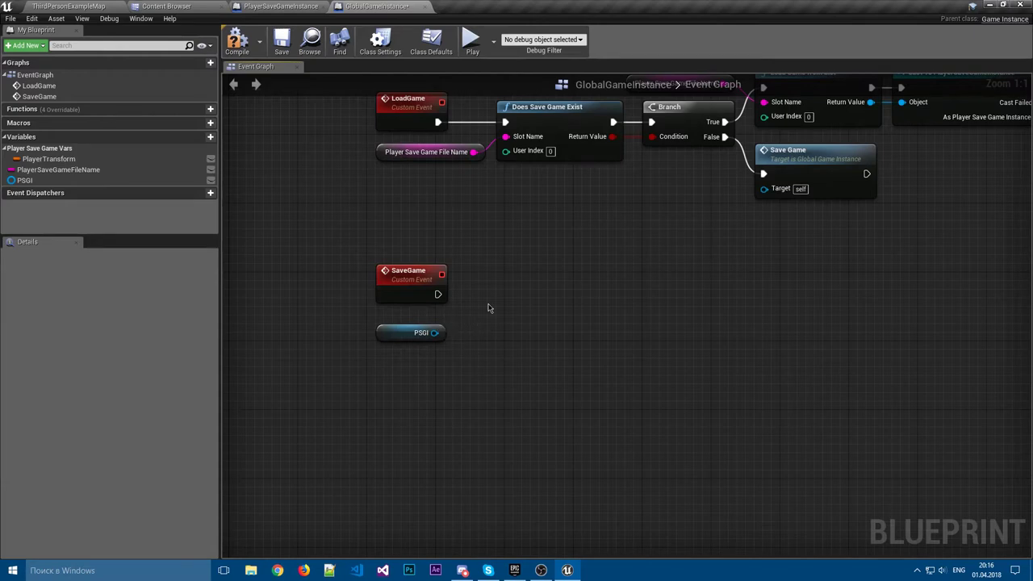
right_click(488, 307)
left_click_drag(435, 333, 488, 298)
type("isv")
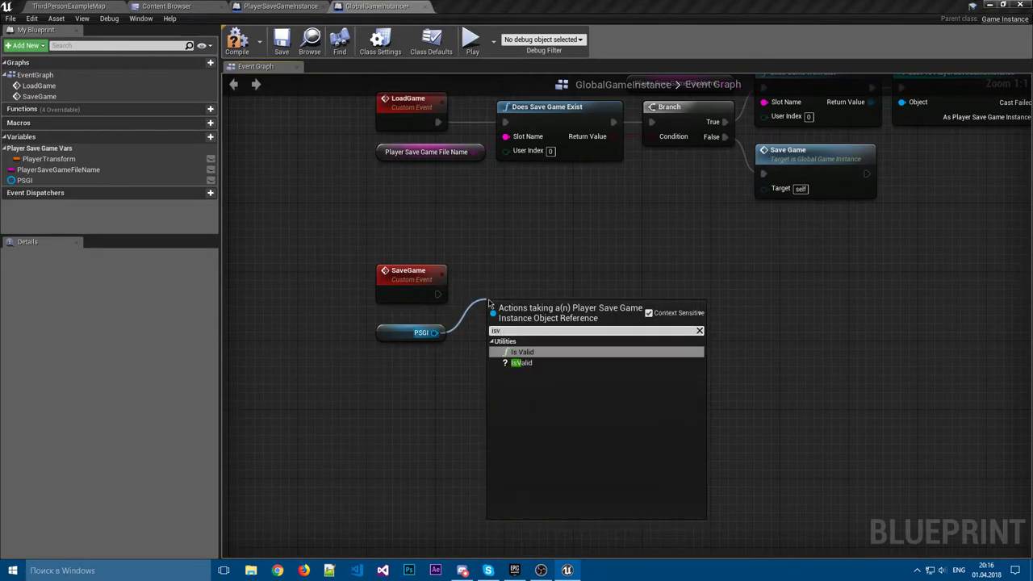
key("Down")
key("Return")
mouse_move(494, 303)
left_mouse_down()
mouse_move(480, 280)
mouse_move(480, 294)
left_mouse_up()
left_click(629, 282)
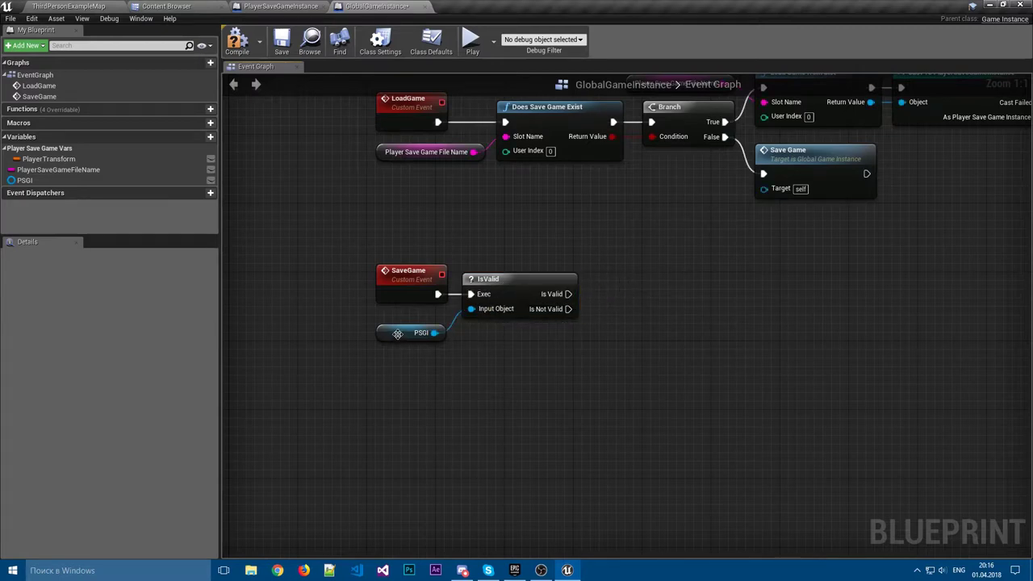
- Try a connection from IsValid's Is Not Valid output, cancel it, and clear space beside IsValid
left_click(397, 333)
left_click(484, 349)
mouse_move(576, 359)
right_mouse_down()
mouse_move(446, 299)
mouse_move(397, 326)
right_mouse_up()
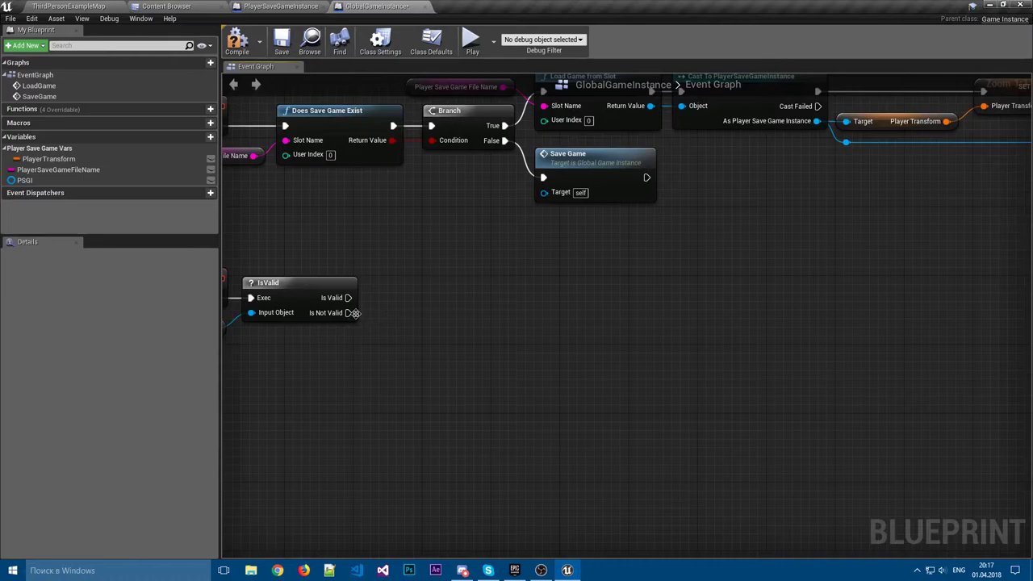
left_click_drag(354, 313, 396, 369)
left_click(332, 348)
right_click_drag(402, 337, 416, 284)
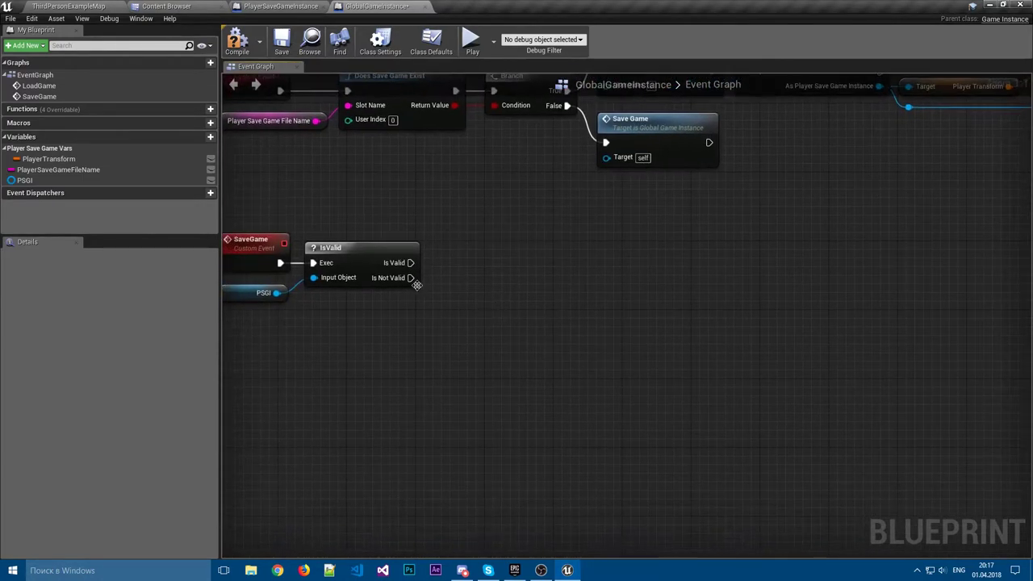
- Add Create Save Game Object with class PlayerSaveGameInstance, triggered by IsValid's Is Not Valid output
right_click(452, 321)
type("create")
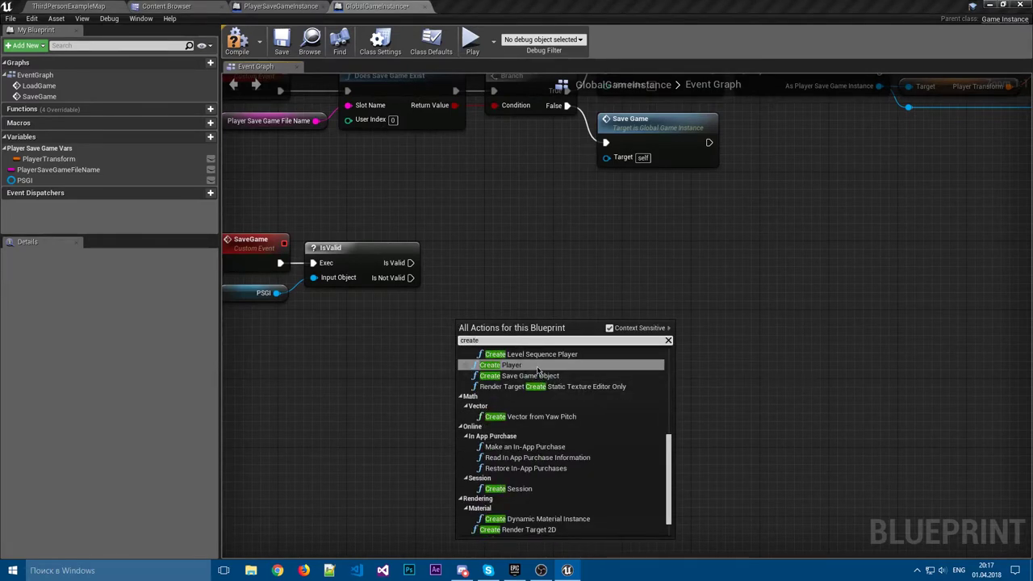
left_click(520, 375)
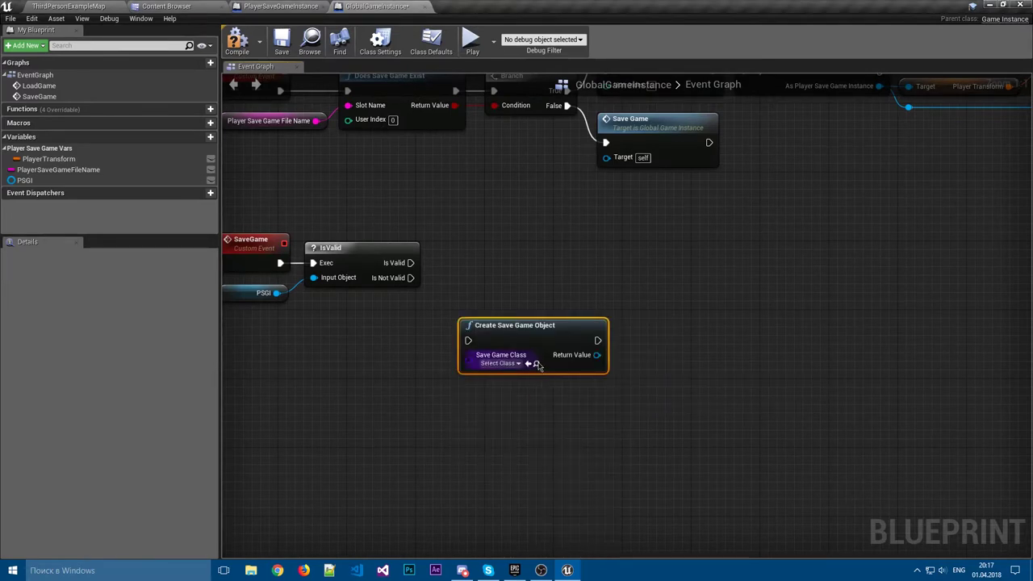
left_click(504, 353)
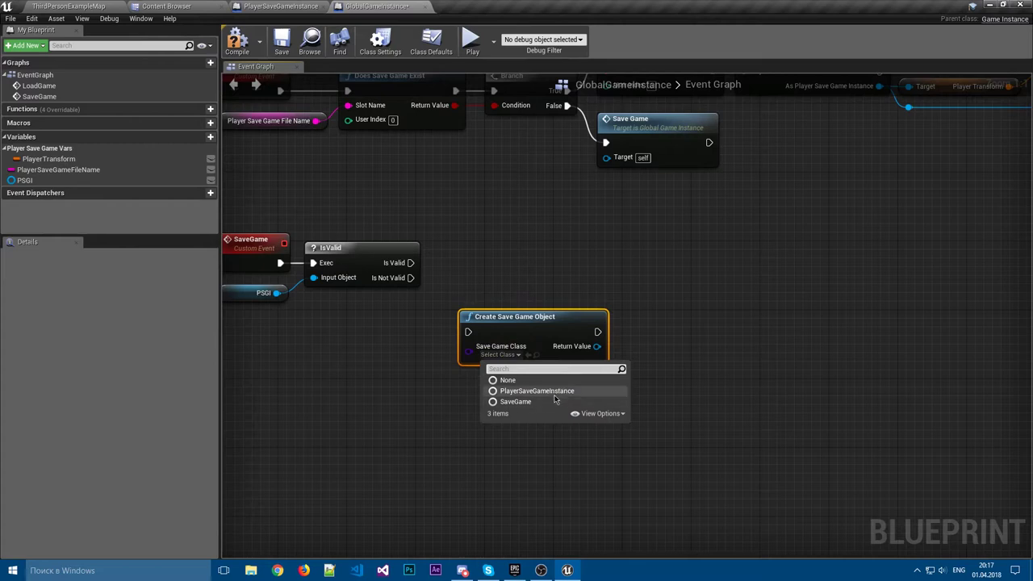
left_click(548, 394)
mouse_move(411, 277)
left_mouse_down()
mouse_move(468, 332)
mouse_move(486, 318)
left_mouse_up()
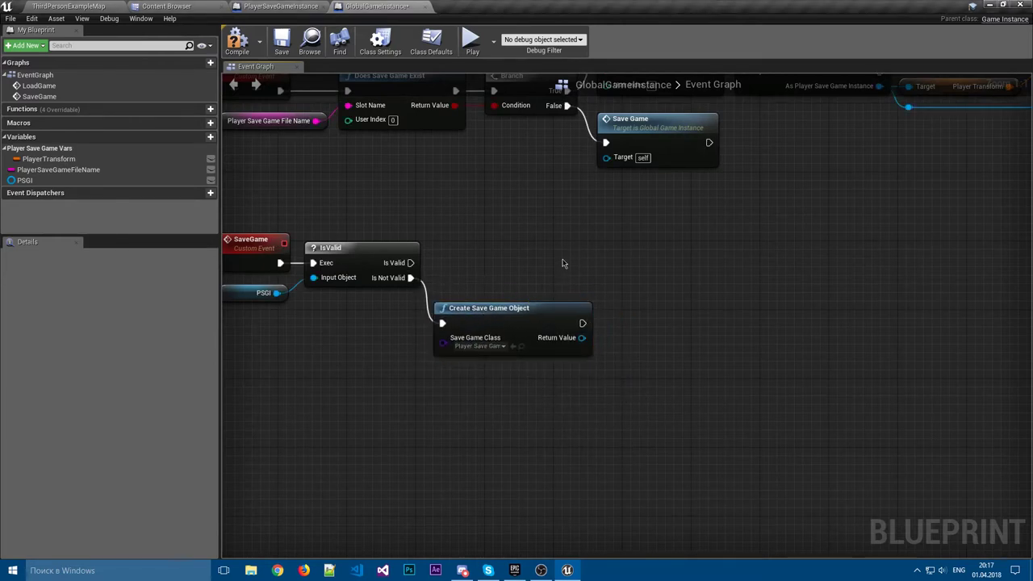
right_click_drag(651, 284, 506, 276)
left_click(358, 295)
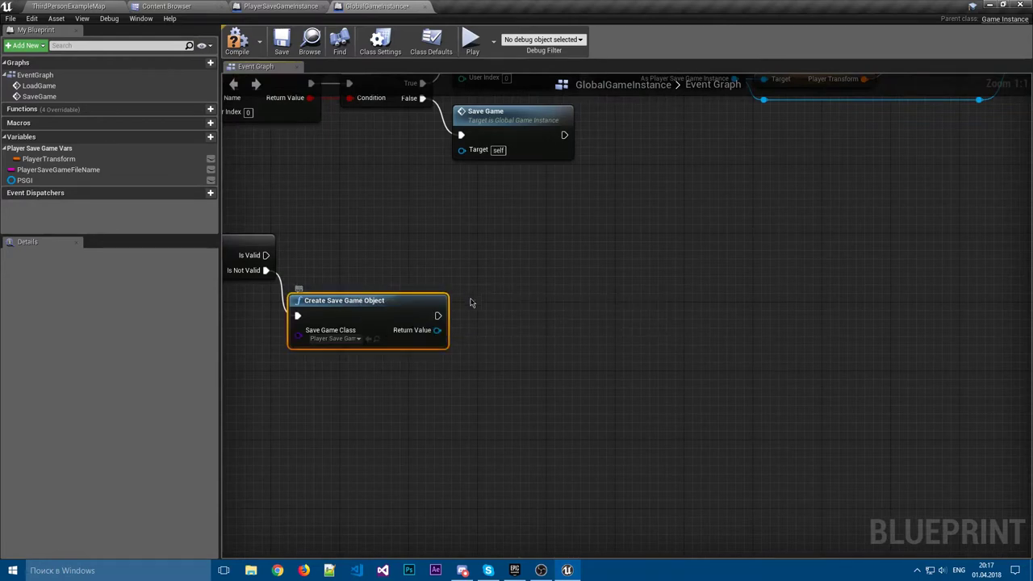
left_click(353, 288)
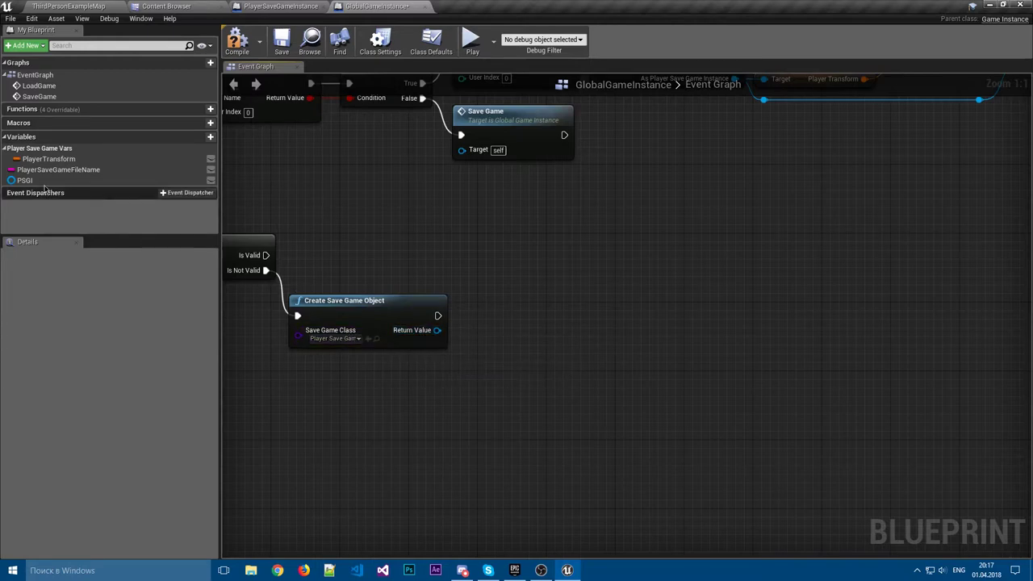
- Add a Save Game to Slot node and place it lower down
right_click(531, 326)
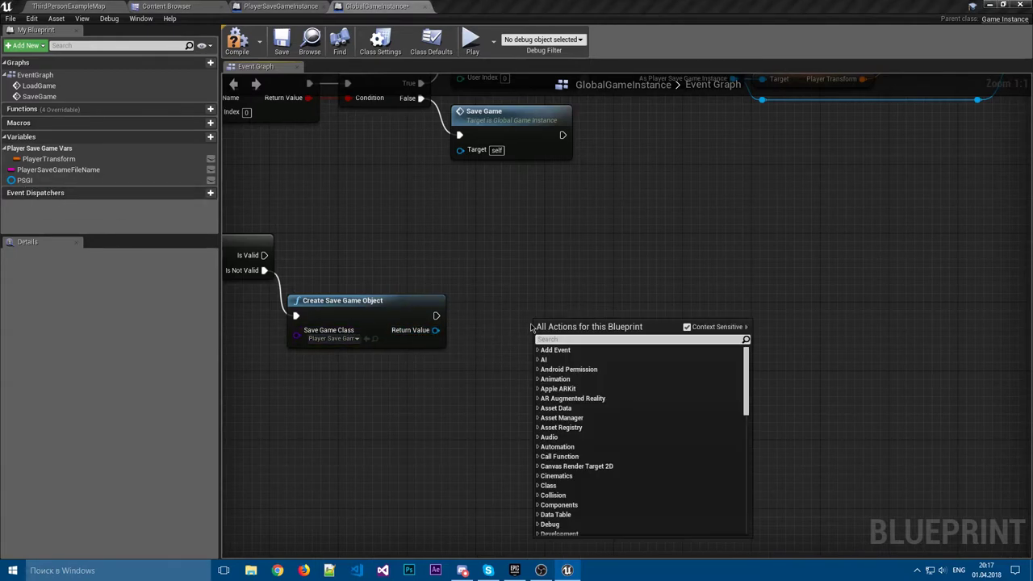
type("save")
left_click(585, 402)
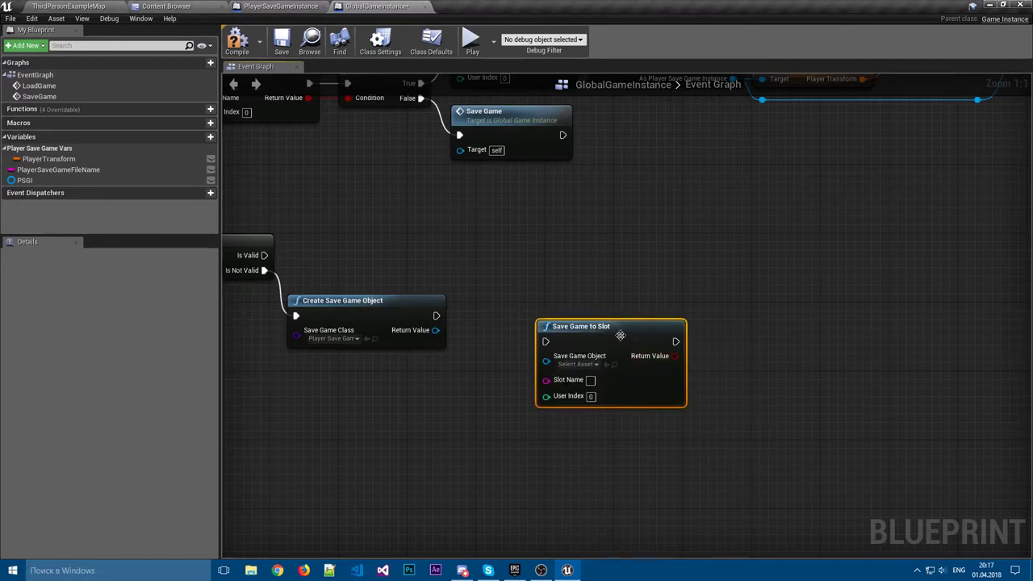
mouse_move(561, 328)
left_mouse_down()
mouse_move(658, 358)
mouse_move(487, 401)
left_mouse_up()
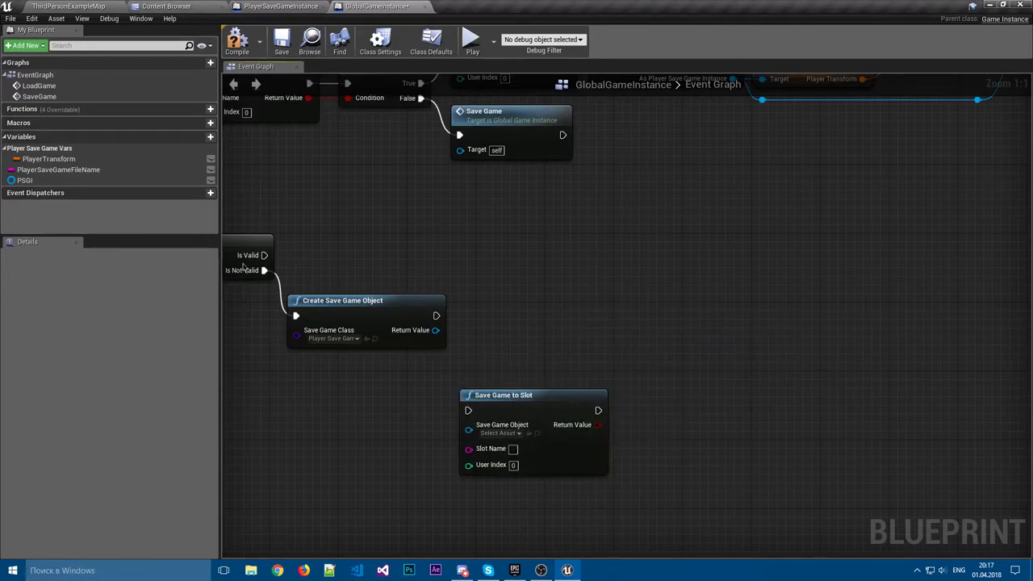
- Set PSGI from the Create Save Game Object's Return Value
left_click_drag(24, 180, 425, 334)
left_click_drag(486, 328, 506, 315)
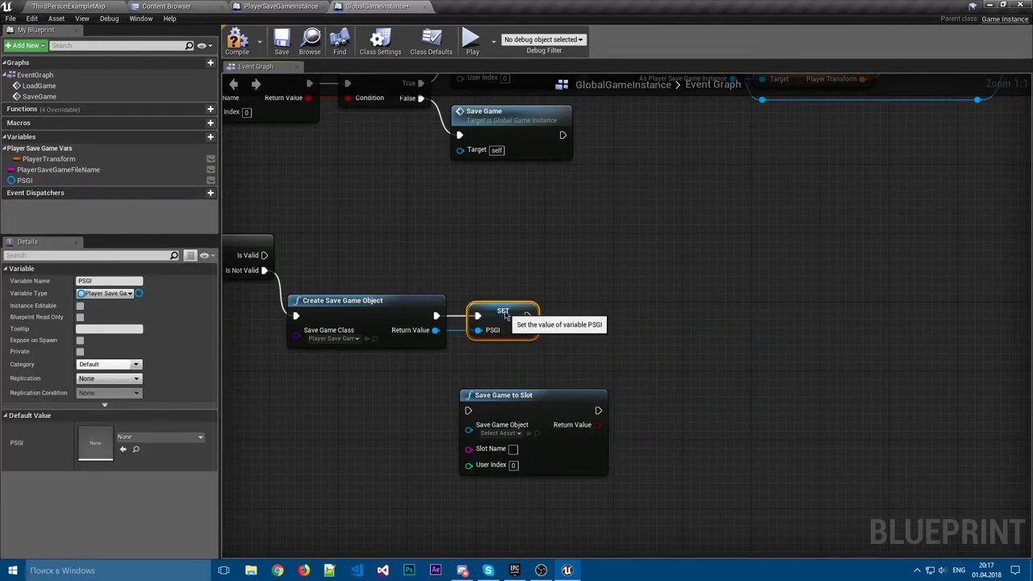
left_click(594, 312)
mouse_move(592, 310)
right_mouse_down()
mouse_move(549, 270)
mouse_move(567, 292)
right_mouse_up()
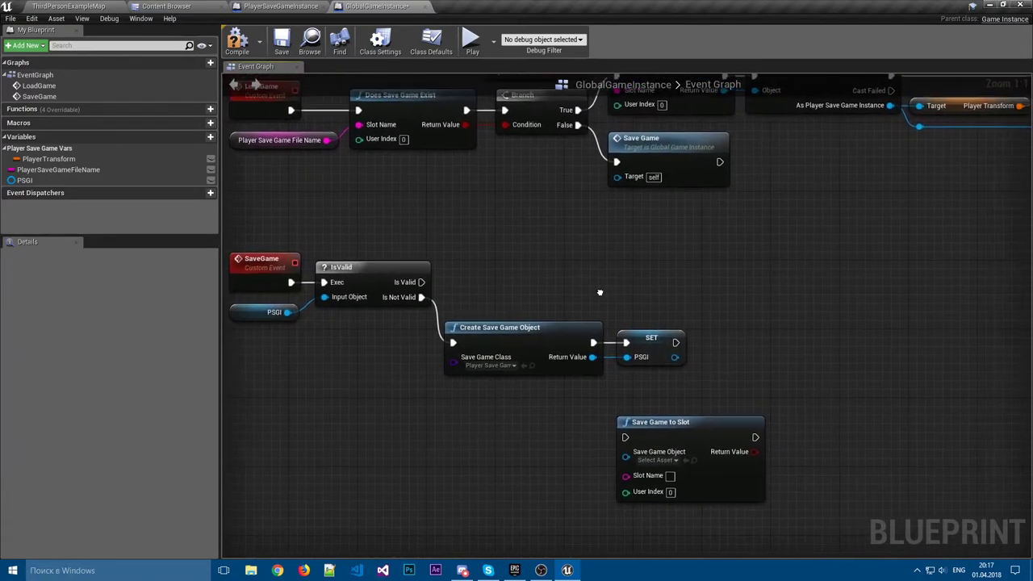
left_click_drag(750, 379, 502, 303)
left_click(502, 303)
right_click_drag(502, 303, 464, 302)
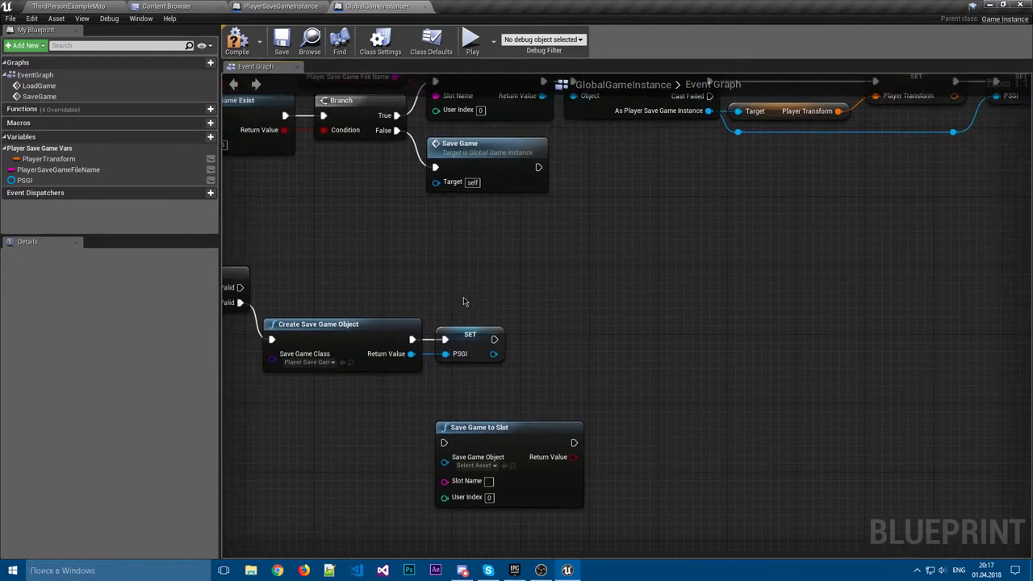
- Add a Player Transform getter from SET's PSGI output, then delete it
left_click_drag(495, 359, 565, 357)
left_click(568, 380)
left_click_drag(445, 354, 567, 376)
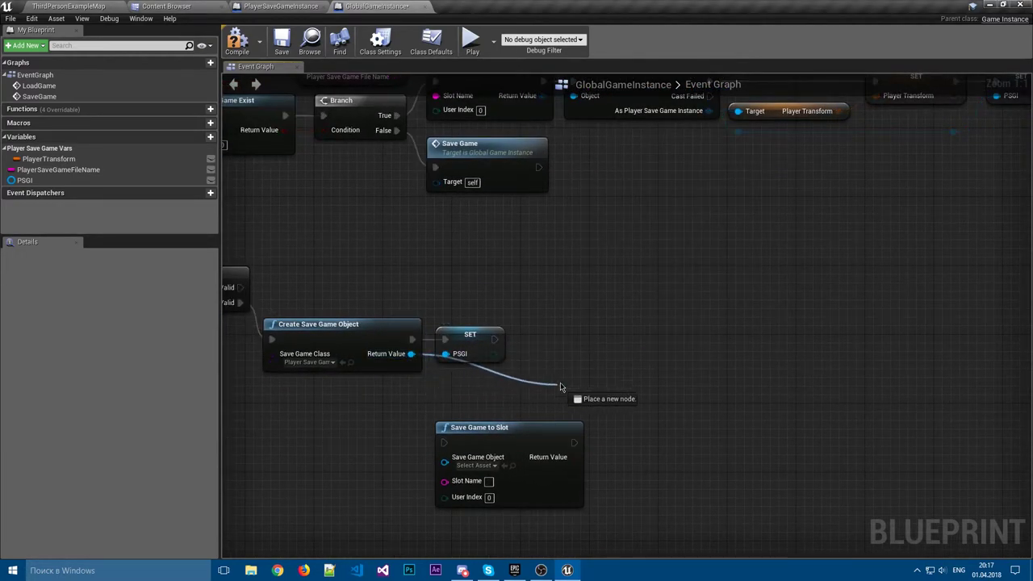
scroll(569, 371, "down", 1)
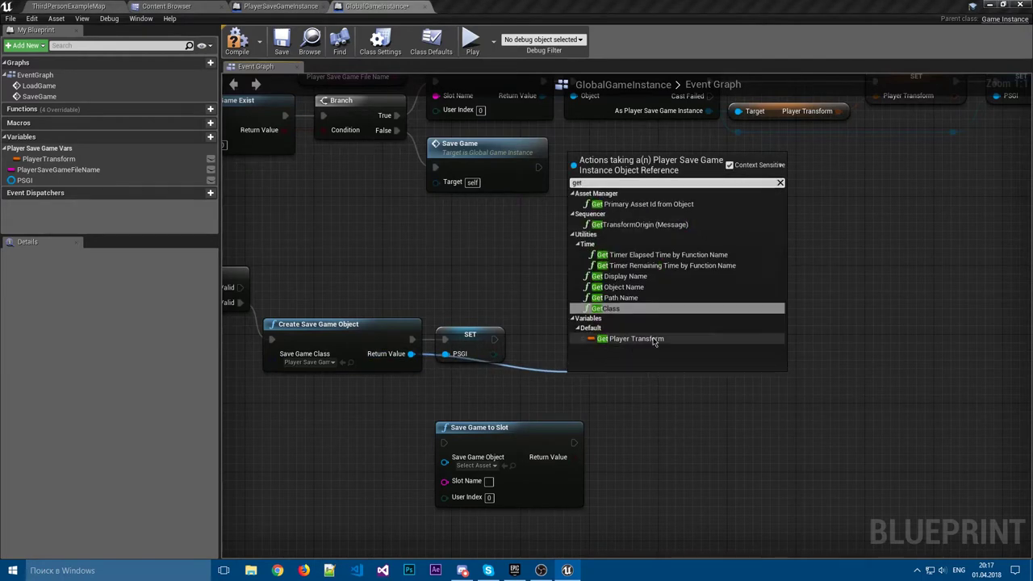
left_click(586, 347)
left_click_drag(586, 369, 456, 370)
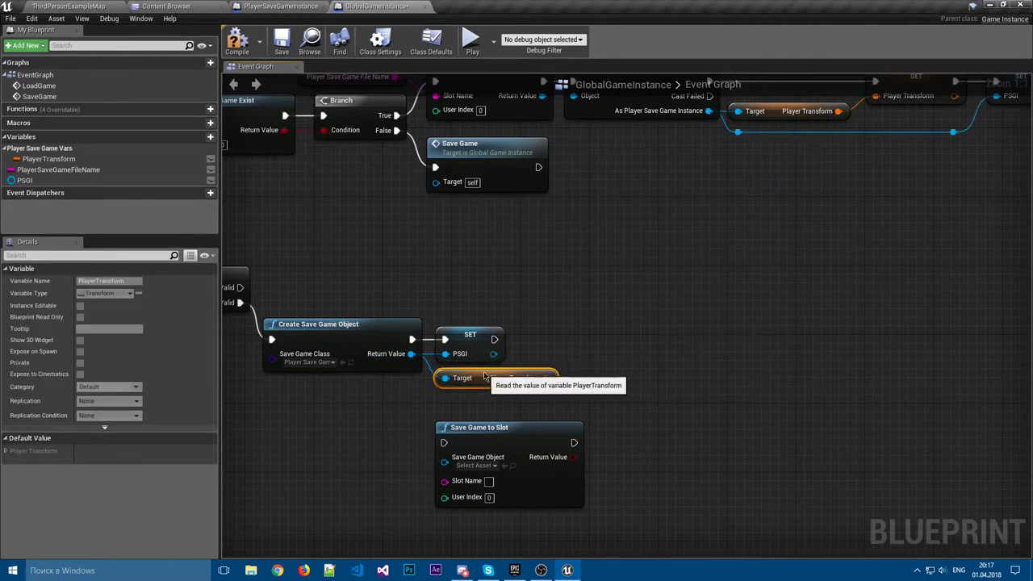
key("Delete")
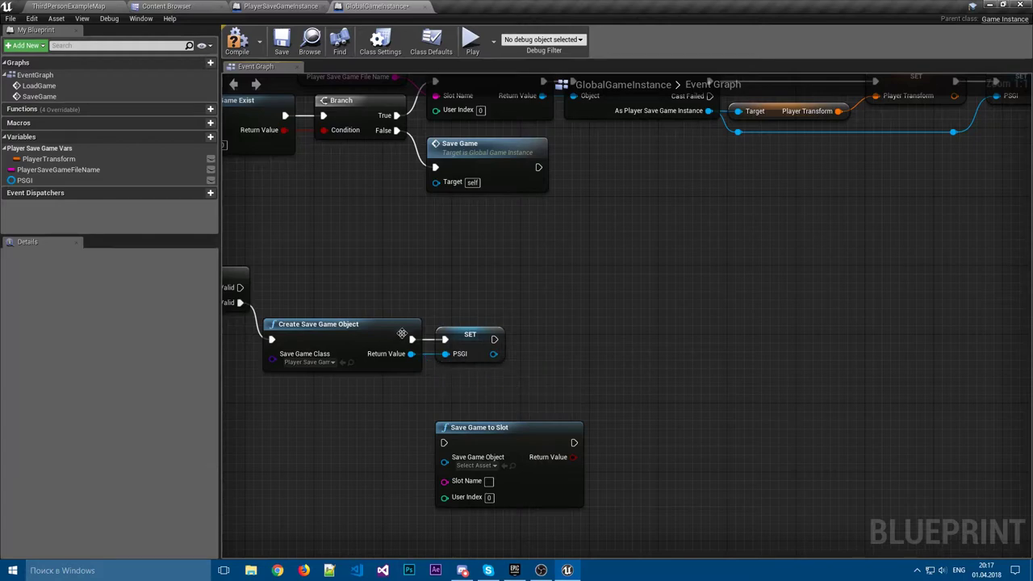
- Add a Set Player Transform node on the created save object, run after SET PSGI
left_click_drag(411, 354, 545, 380)
type("set")
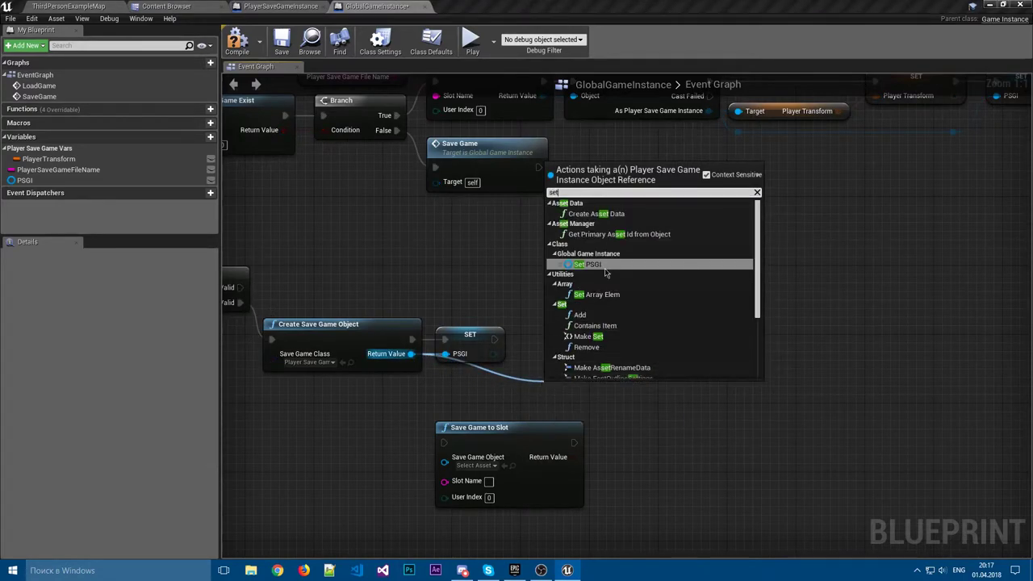
type(" player")
left_click(605, 268)
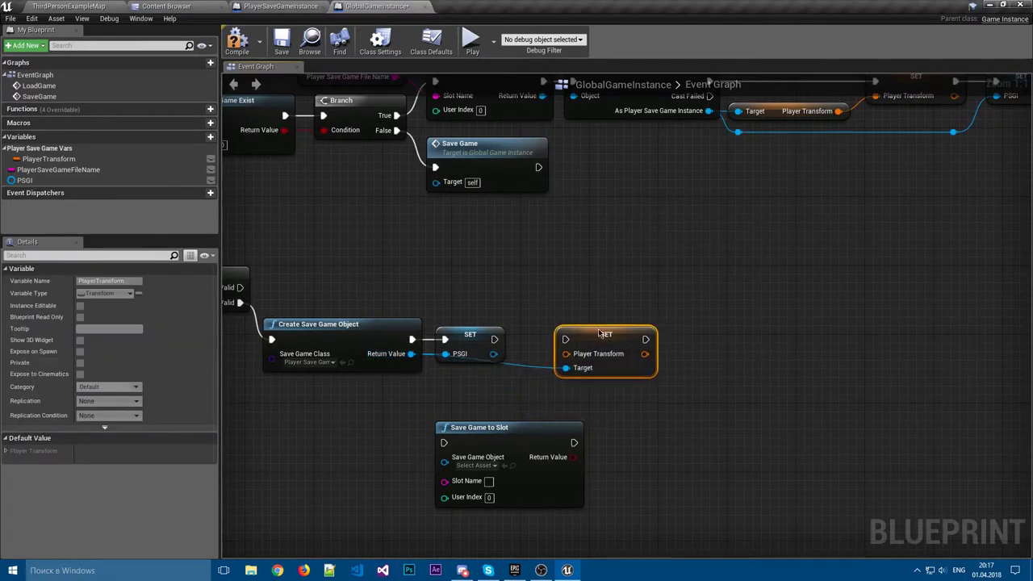
left_click_drag(601, 333, 584, 333)
mouse_move(585, 334)
right_mouse_down()
mouse_move(559, 277)
mouse_move(578, 320)
right_mouse_up()
mouse_move(579, 319)
left_mouse_down()
mouse_move(670, 315)
mouse_move(662, 324)
left_mouse_up()
left_click(657, 274)
right_click_drag(642, 280, 615, 243)
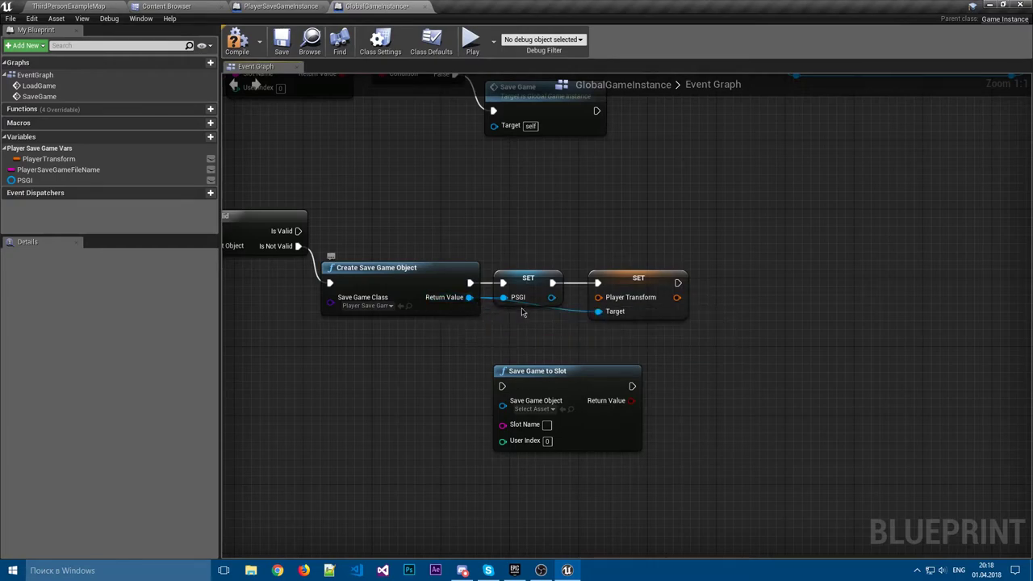
- Check the PlayerSaveGameInstance variables, then return and select the SaveGame event
left_click(281, 6)
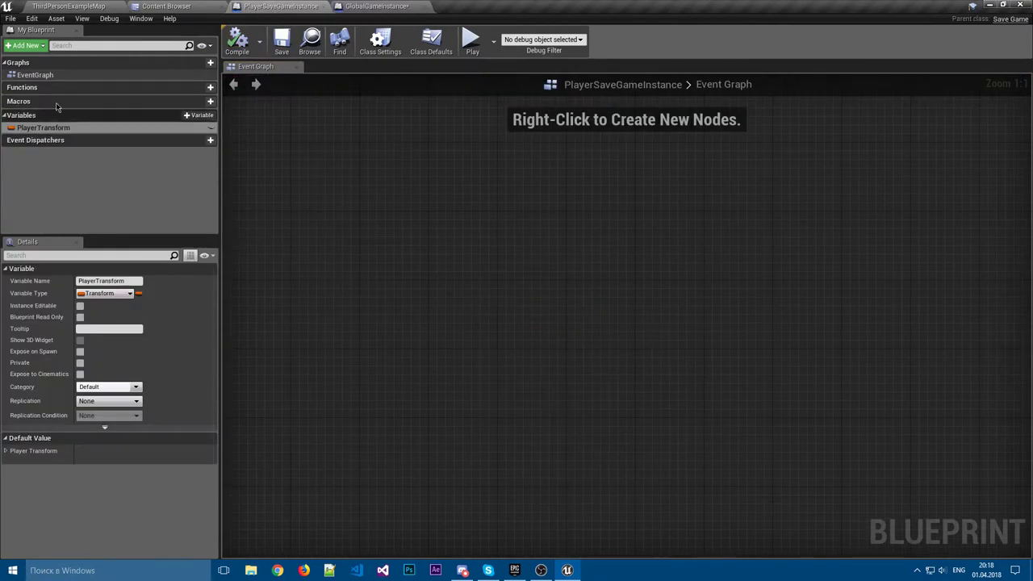
left_click(375, 5)
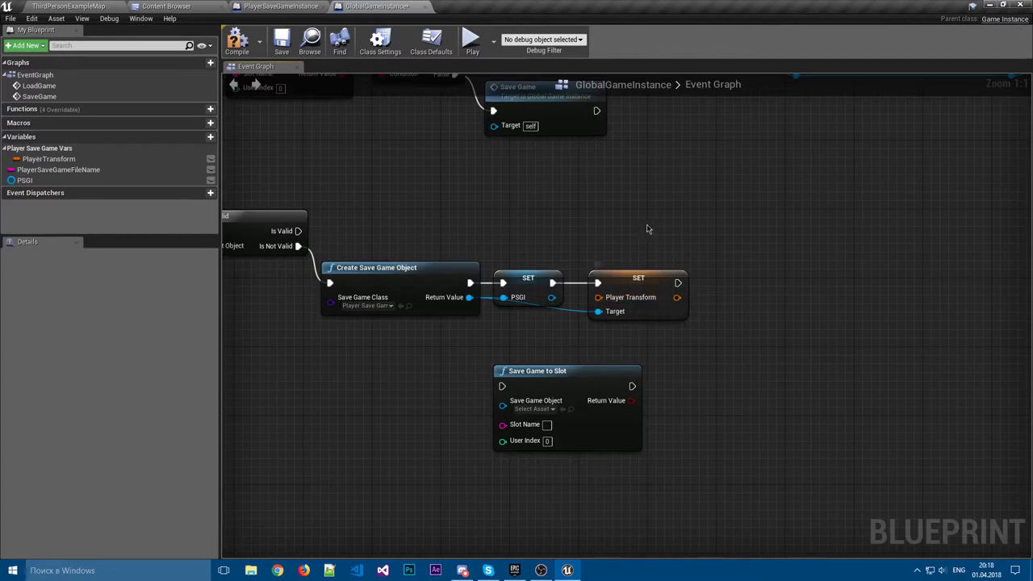
right_click_drag(692, 243, 927, 268)
left_click(375, 233)
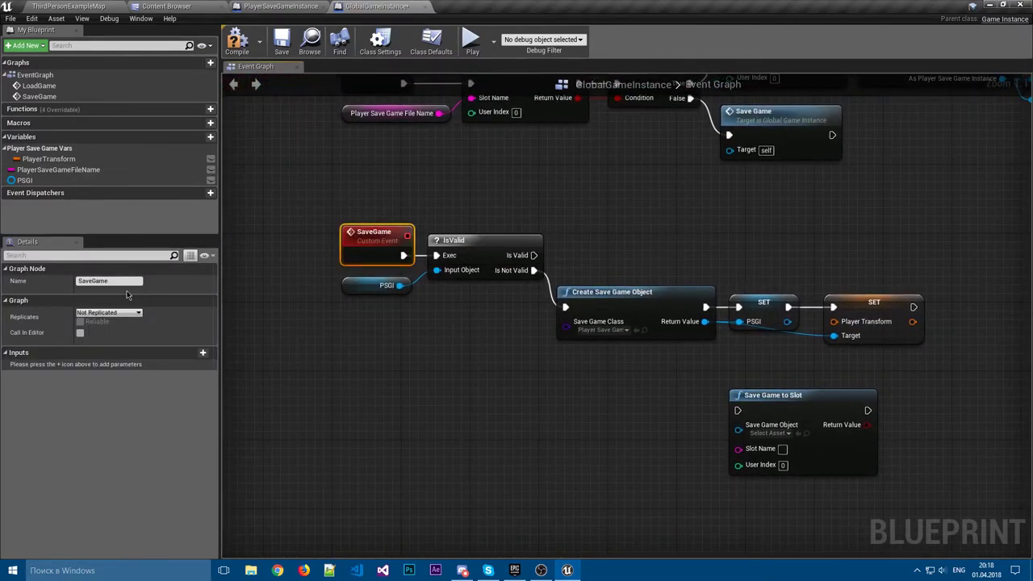
- Add a Transform input named NewPlayerTransform to the SaveGame event
left_click(194, 356)
left_click(103, 366)
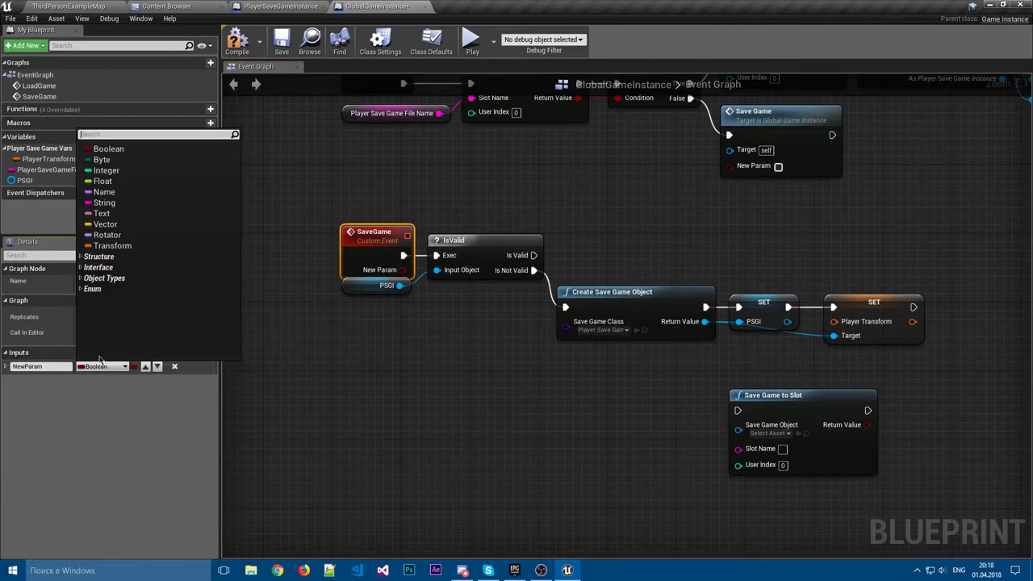
type("Tra")
left_click(113, 150)
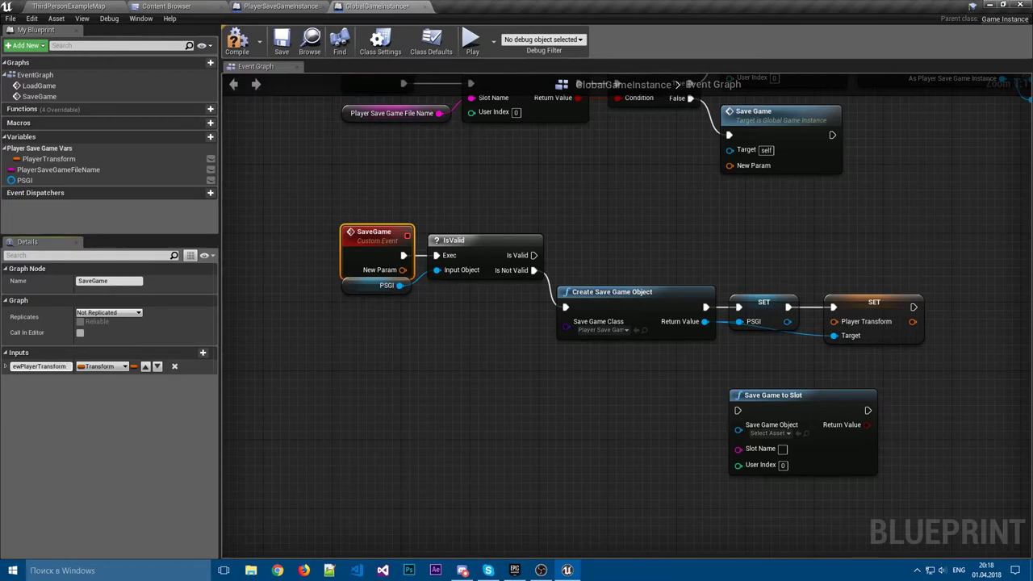
key("Return")
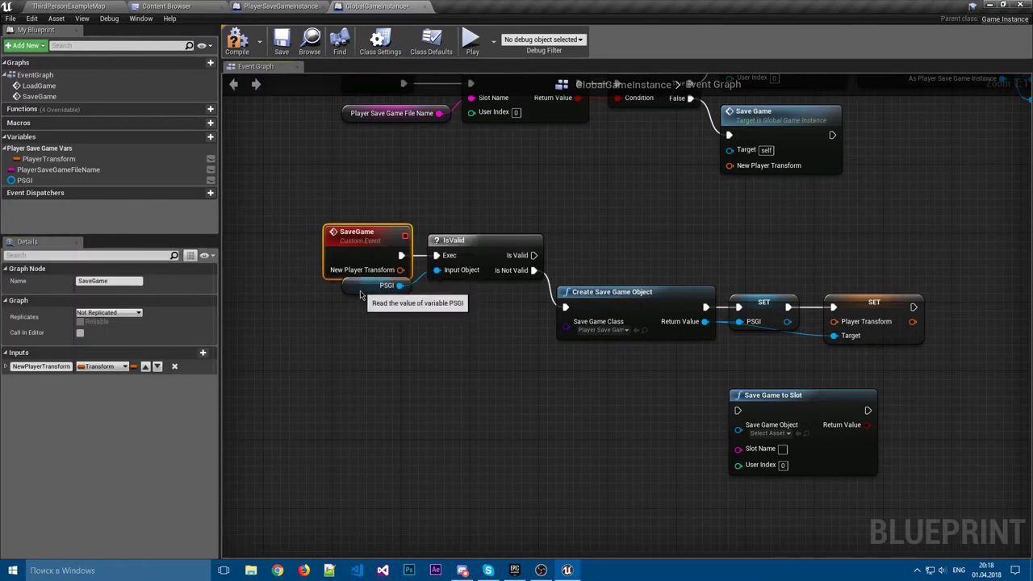
- Wire New Player Transform into the SET Player Transform value
left_click(361, 295)
right_click_drag(418, 287, 320, 279)
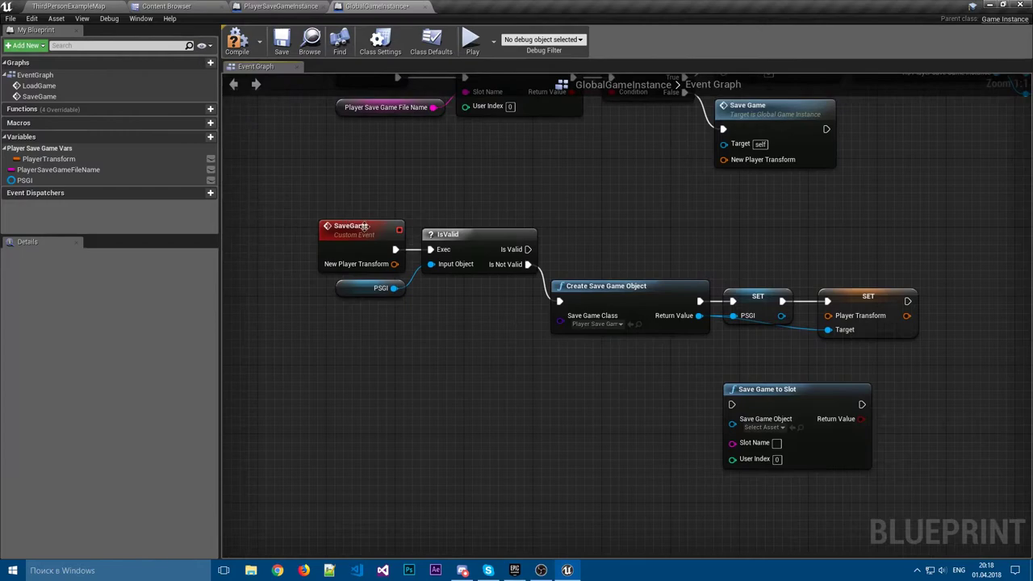
mouse_move(288, 202)
right_mouse_down()
mouse_move(334, 331)
mouse_move(380, 345)
right_mouse_up()
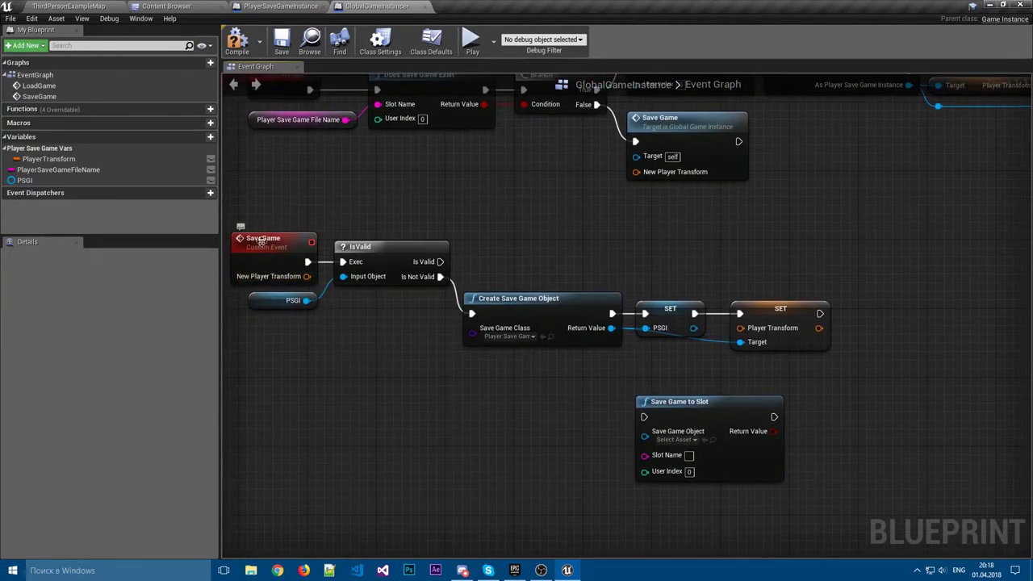
left_click_drag(307, 276, 777, 337)
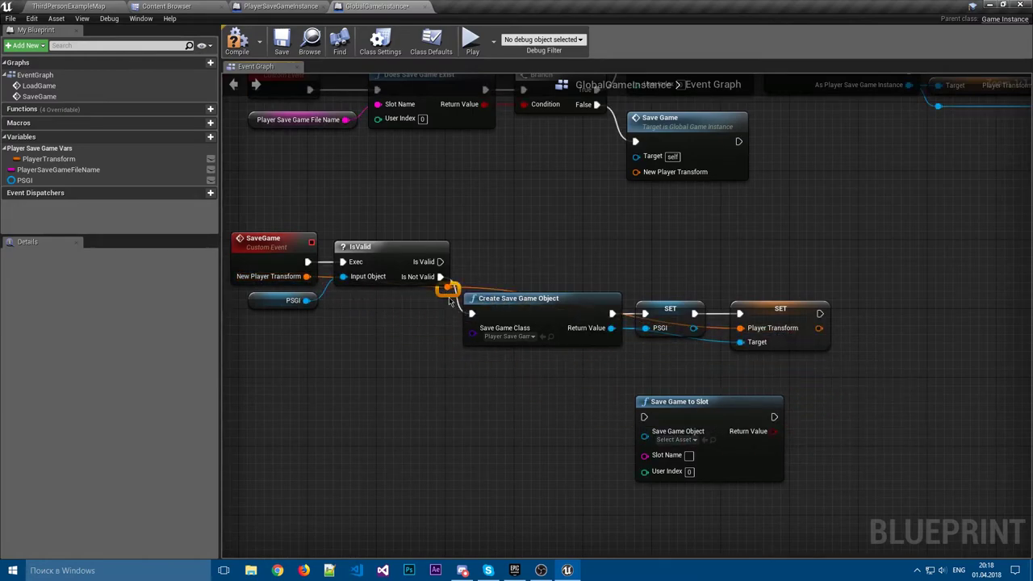
left_click_drag(476, 361, 506, 363)
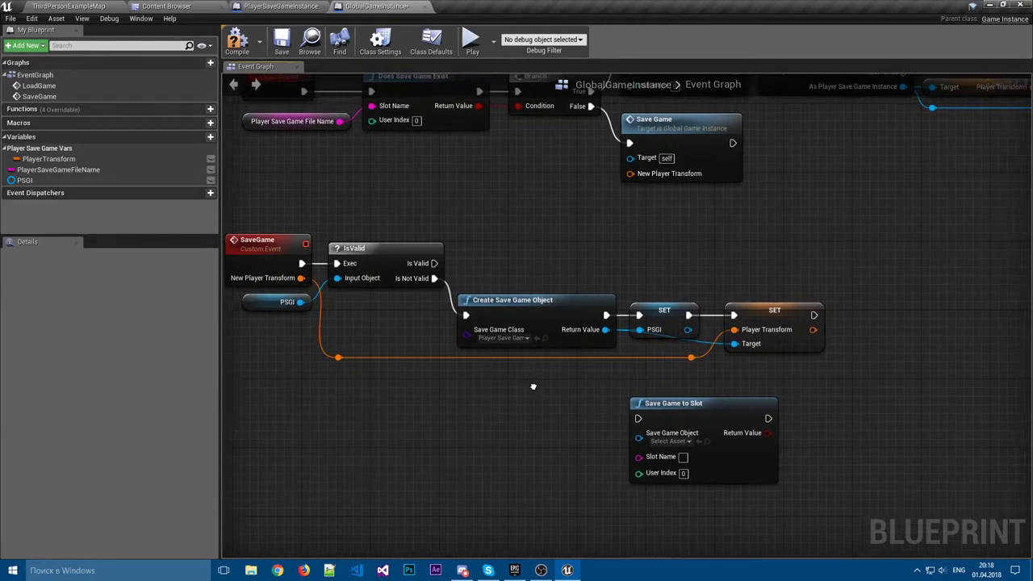
mouse_move(767, 380)
right_mouse_down()
mouse_move(813, 352)
mouse_move(482, 400)
mouse_move(419, 391)
right_mouse_up()
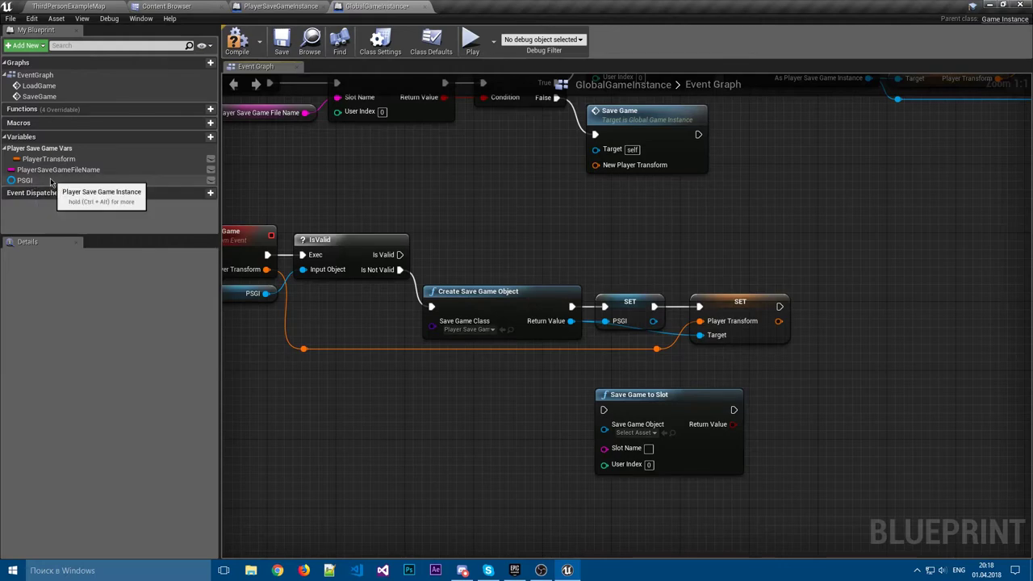
right_click_drag(685, 255, 596, 249)
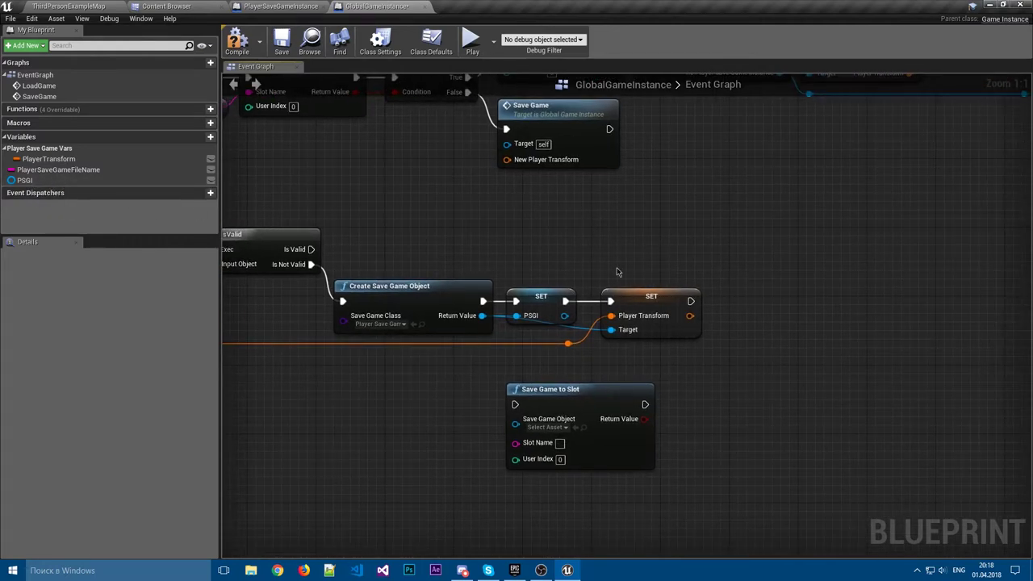
- Delete SET PSGI and connect Create Save Game Object directly to SET Player Transform
left_click(542, 295)
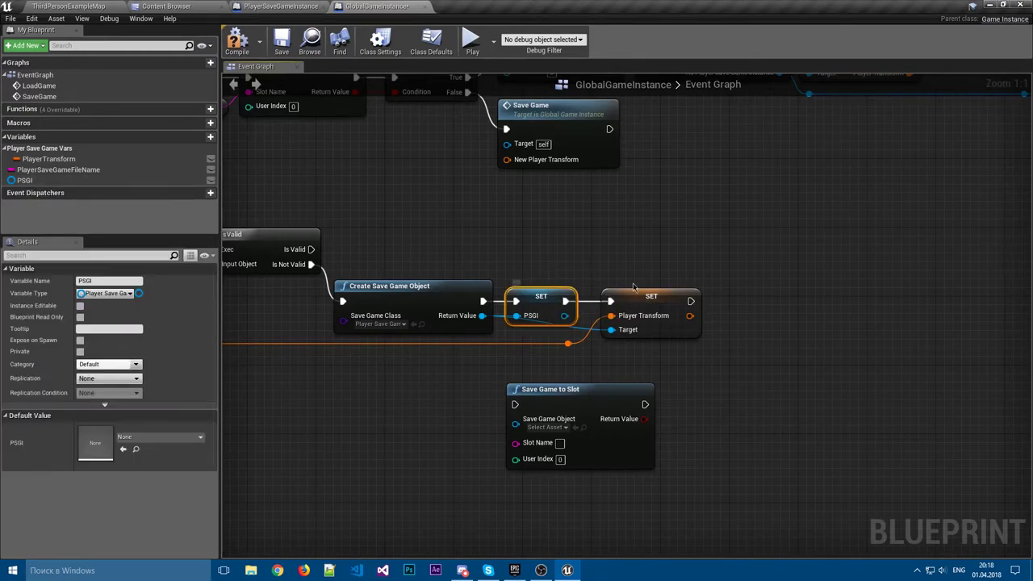
key("Delete")
left_click_drag(482, 301, 531, 305)
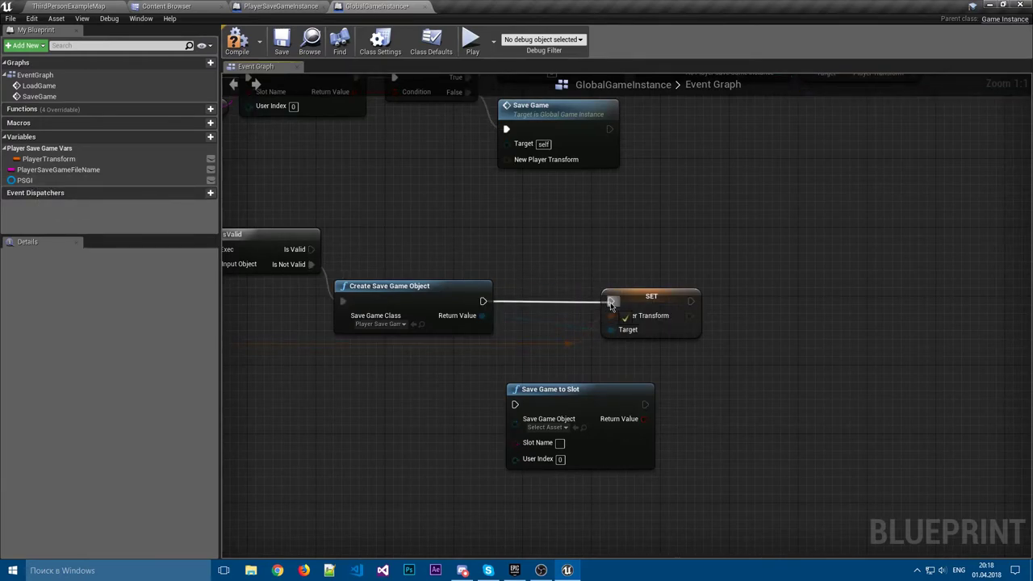
left_click_drag(611, 305, 535, 305)
left_click(523, 355)
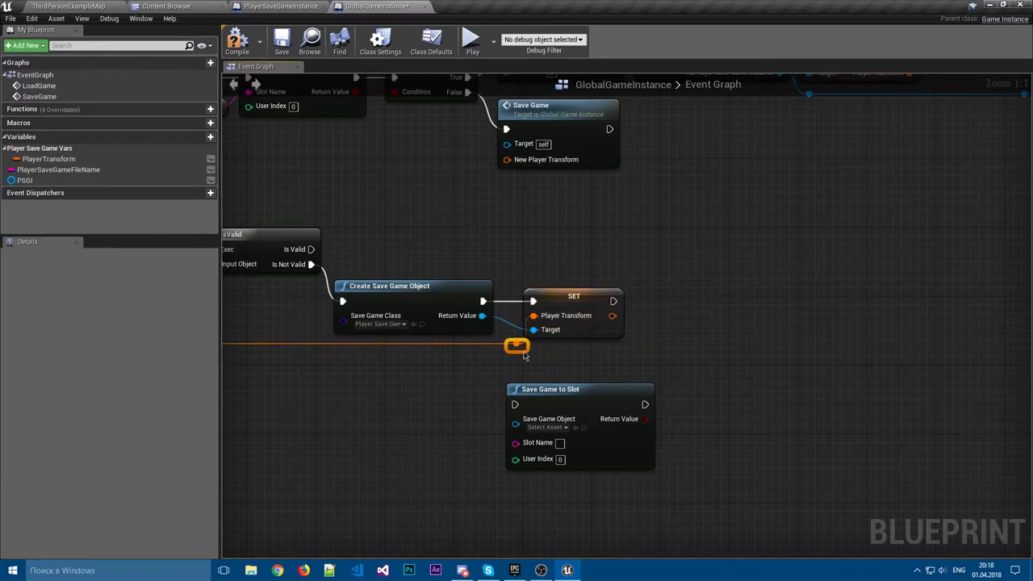
- Add a new SET PSGI from the created save object, run after SET Player Transform
left_click_drag(24, 180, 658, 316, "alt")
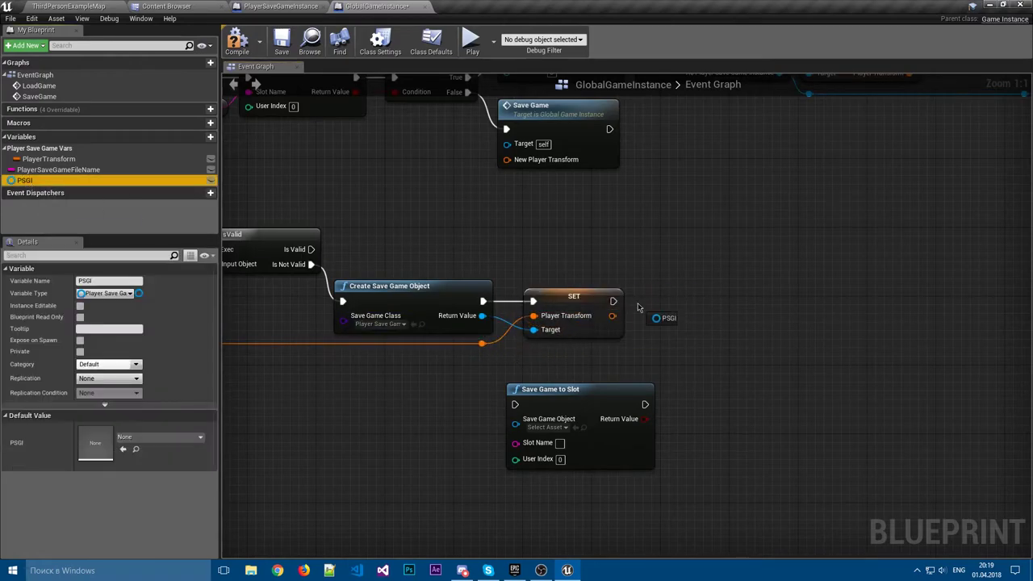
left_click_drag(482, 316, 662, 332)
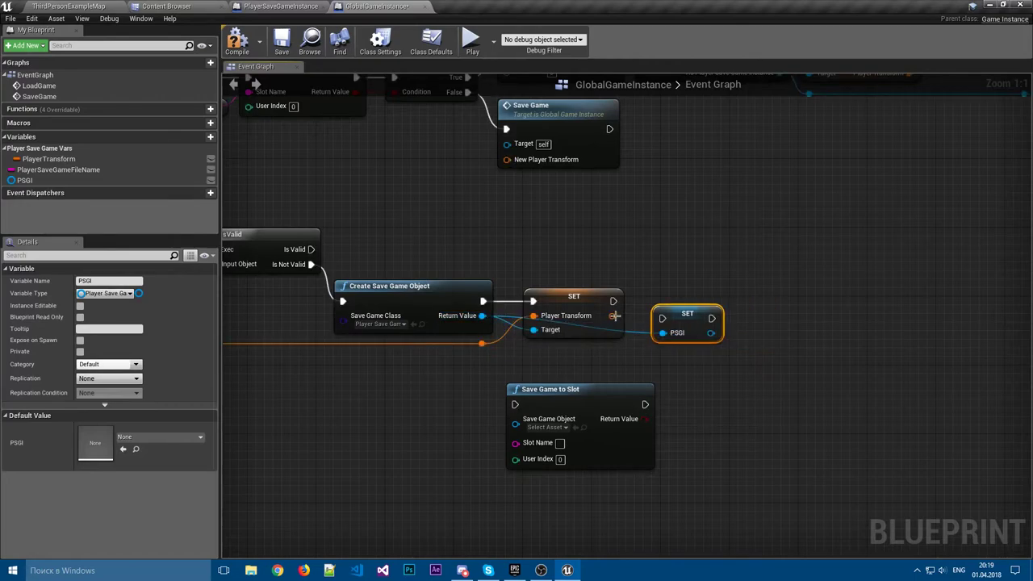
left_click_drag(613, 301, 663, 318)
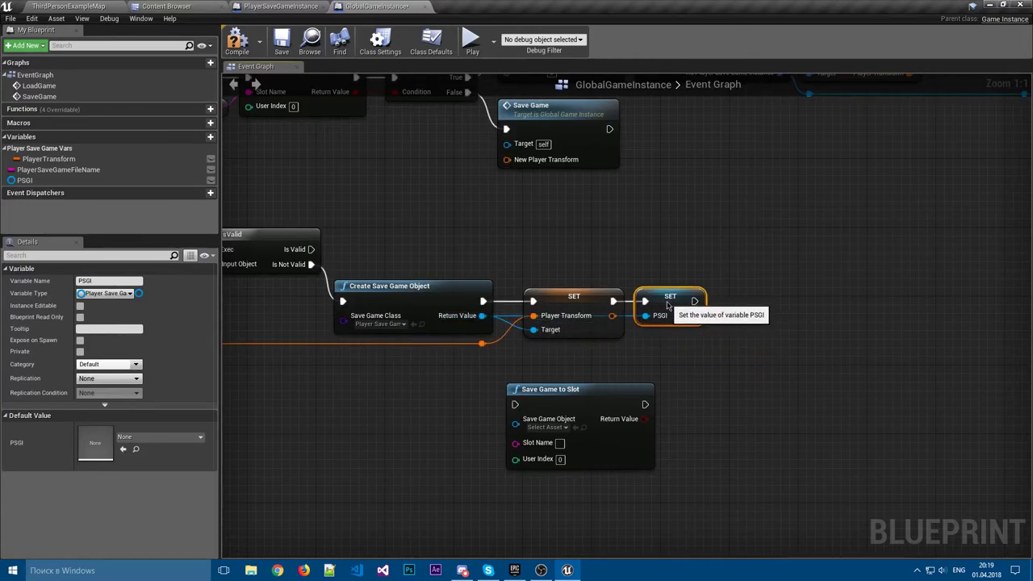
left_click(669, 343)
right_click_drag(652, 346, 606, 342)
mouse_move(716, 353)
right_mouse_down()
mouse_move(724, 311)
mouse_move(613, 350)
right_mouse_up()
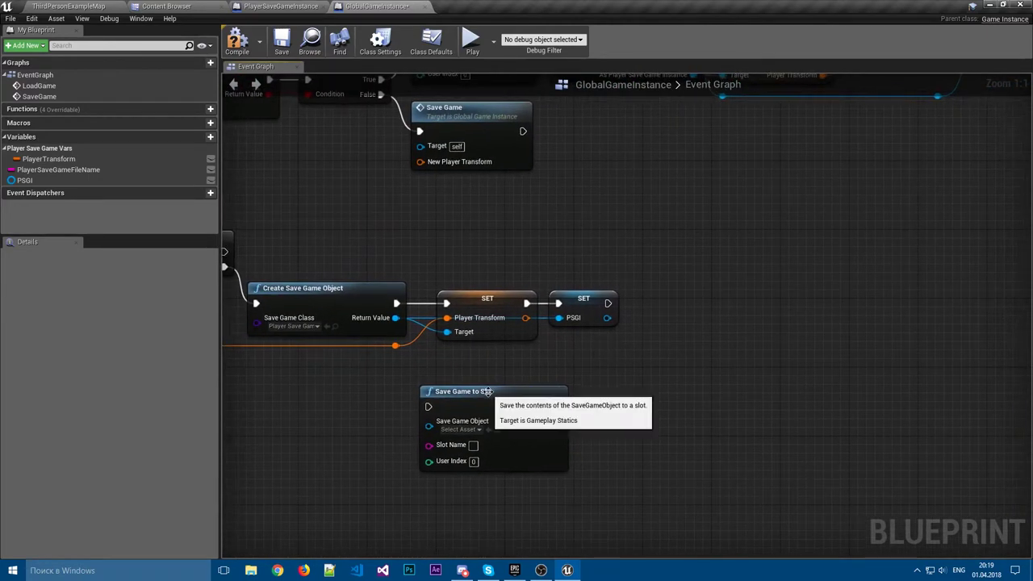
- Run Save Game to Slot after SET PSGI, saving PSGI to slot PlayerSaveGameFileName
mouse_move(475, 392)
left_mouse_down()
mouse_move(508, 400)
mouse_move(698, 288)
mouse_move(653, 304)
left_mouse_up()
left_click(565, 376)
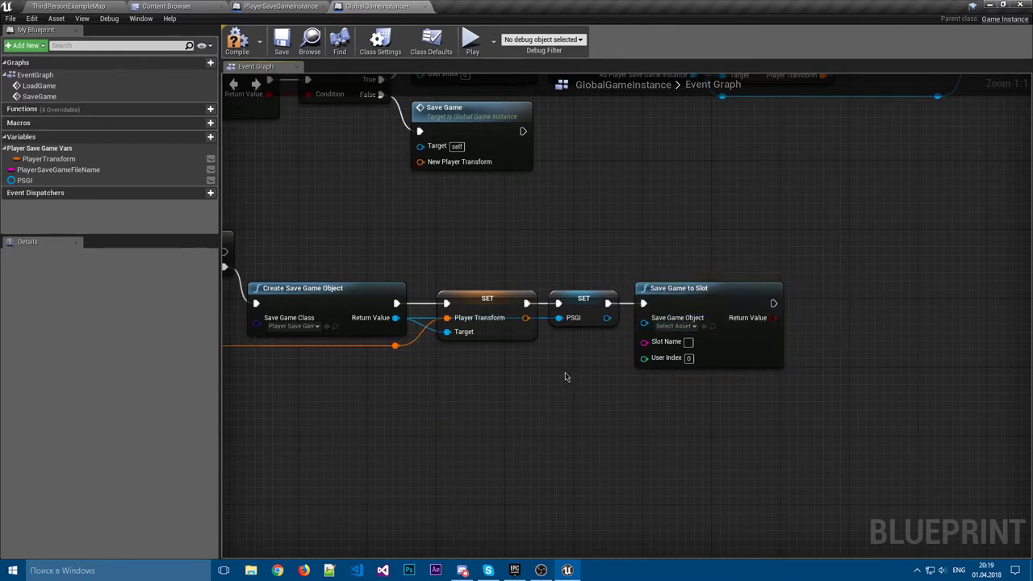
mouse_move(44, 169)
left_mouse_down("ctrl")
mouse_move(532, 350)
mouse_move(643, 342)
left_mouse_up("ctrl")
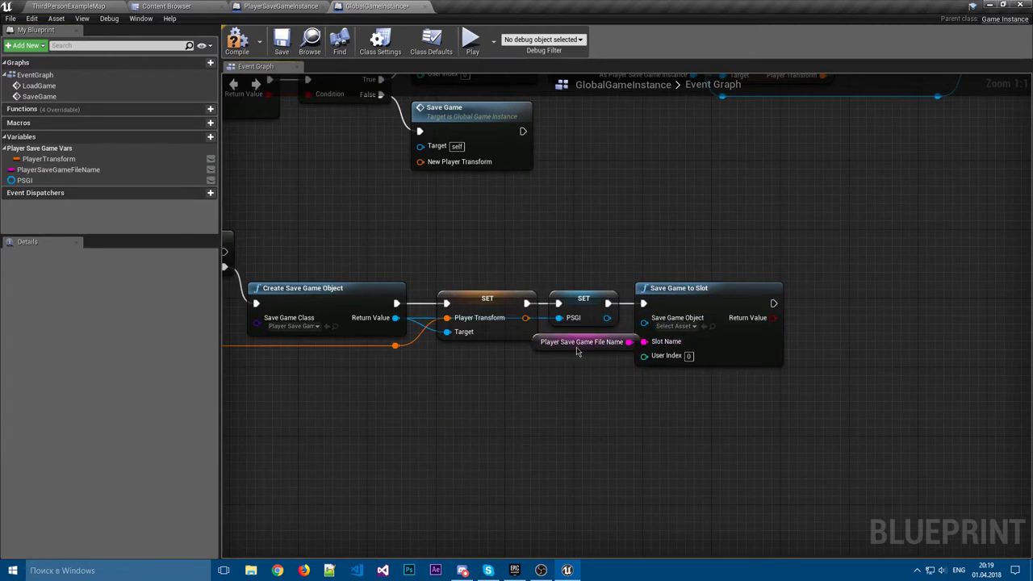
left_click_drag(541, 359, 549, 368)
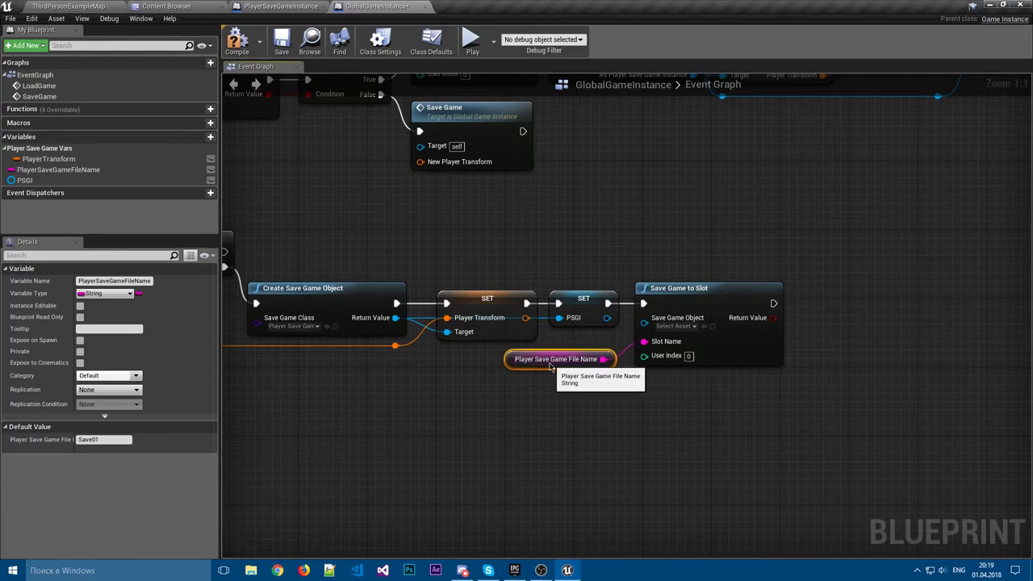
left_click_drag(696, 289, 730, 289)
left_click(652, 377)
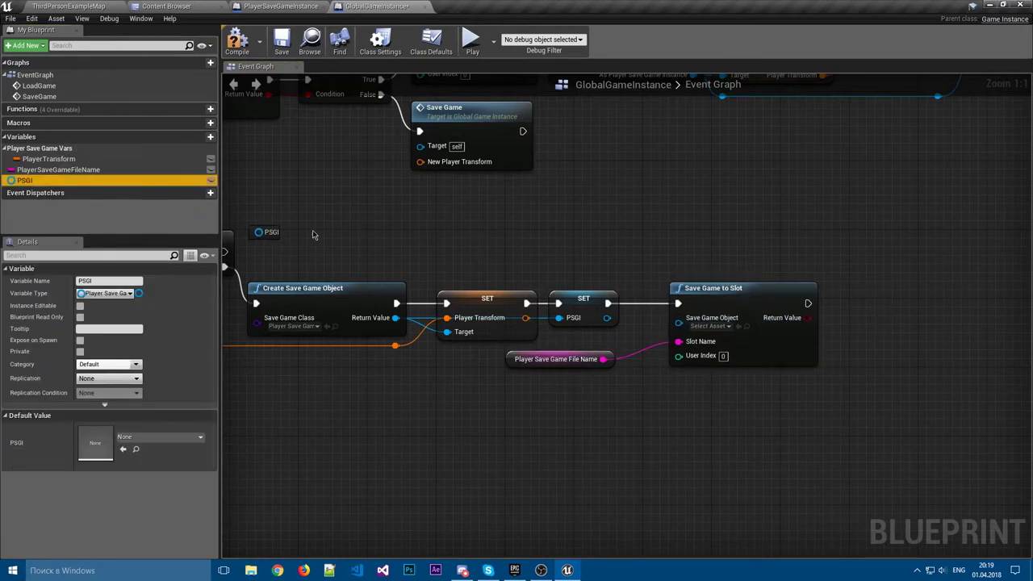
mouse_move(24, 180)
left_mouse_down("ctrl")
mouse_move(678, 318)
mouse_move(615, 349)
mouse_move(604, 373)
left_mouse_up("ctrl")
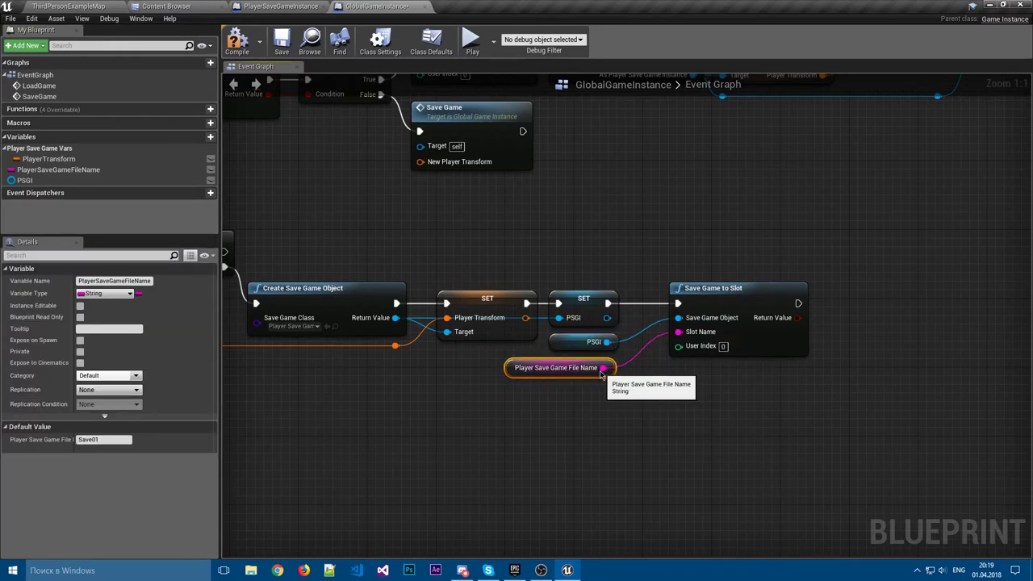
left_click(662, 385)
right_click_drag(711, 372, 636, 372)
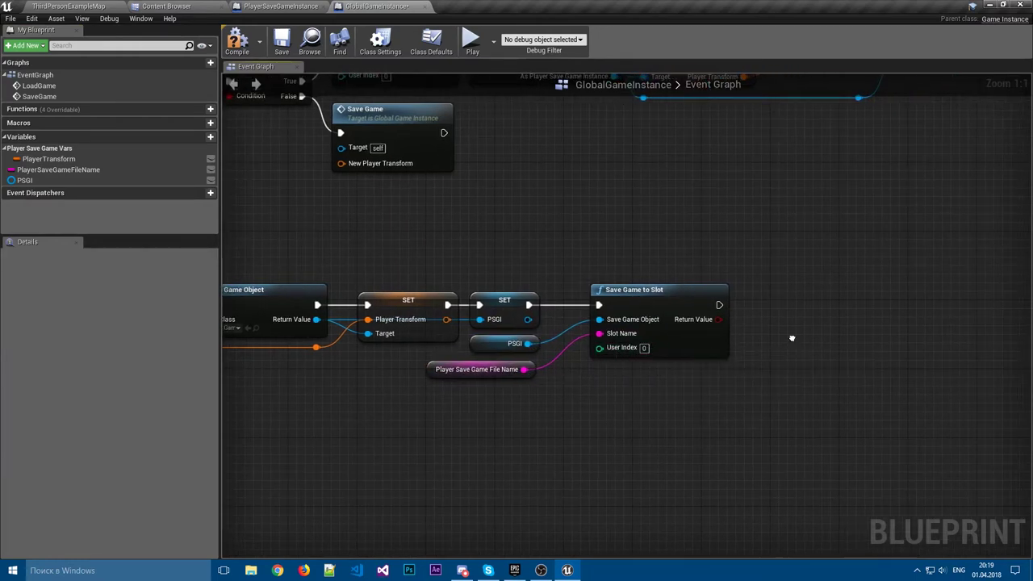
right_click_drag(795, 334, 672, 345)
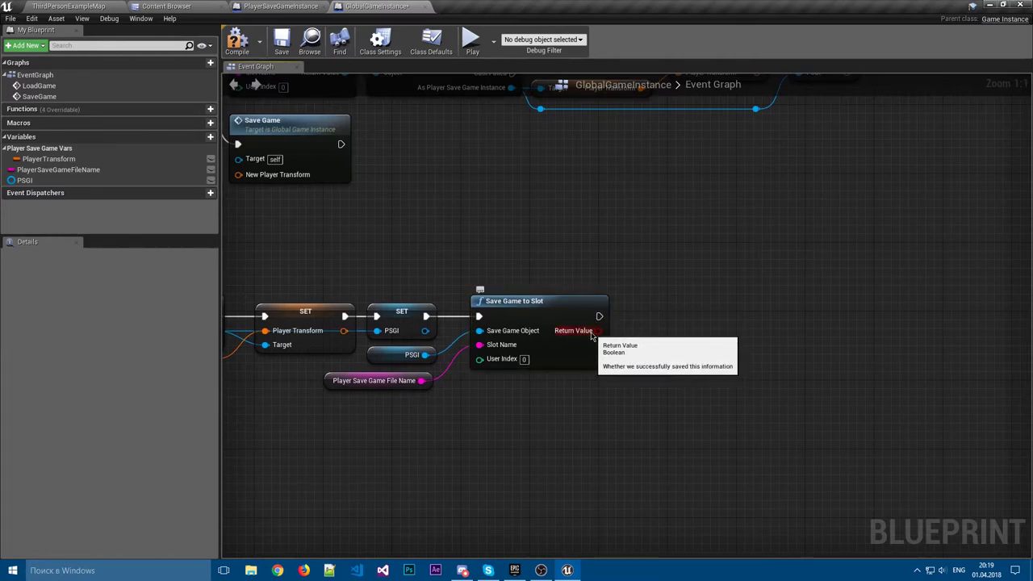
scroll(473, 237, "down", 3)
right_click_drag(472, 237, 811, 288)
- Navigate to the SaveGame event and IsValid check, then drag a PSGI reference near SaveGame
scroll(843, 290, "up", 3)
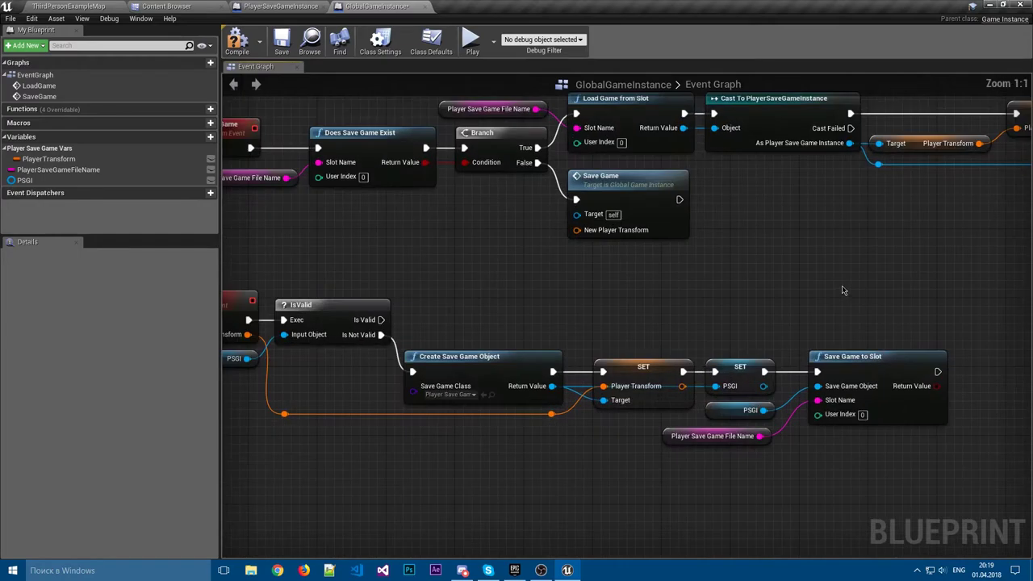
scroll(713, 277, "up", 1)
scroll(513, 265, "down", 1)
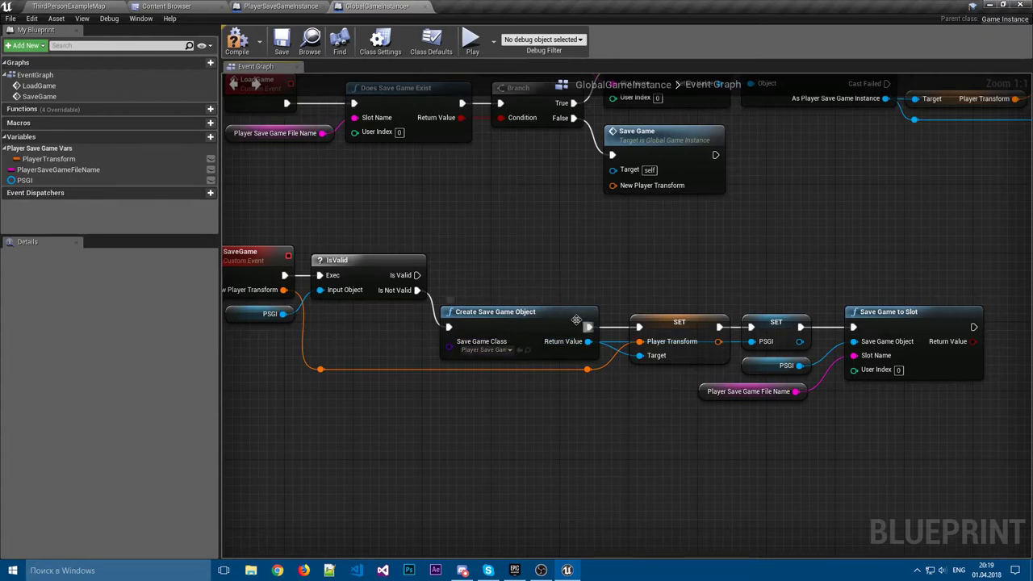
right_click_drag(576, 321, 463, 329)
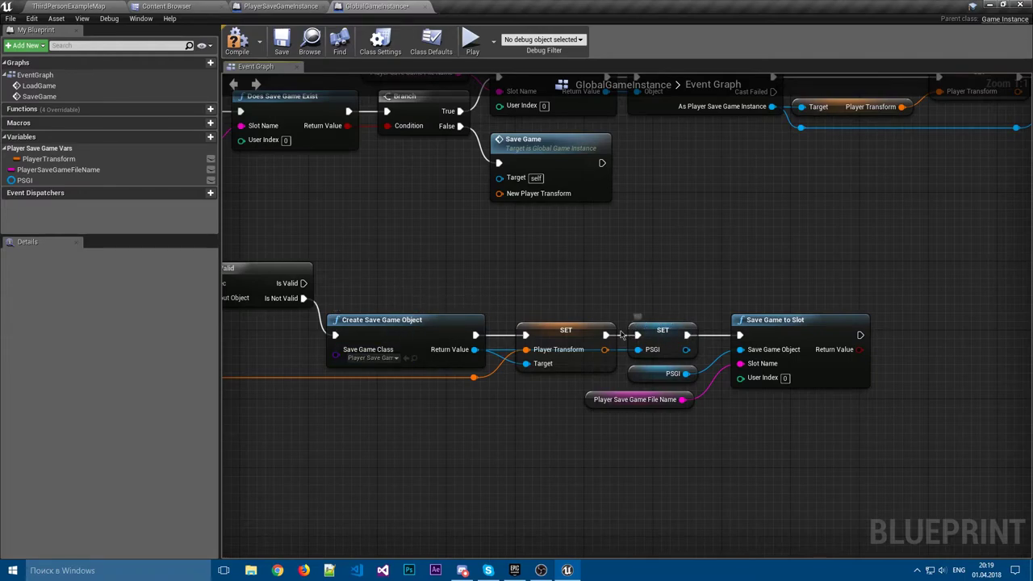
mouse_move(505, 297)
right_mouse_down()
mouse_move(519, 280)
mouse_move(612, 273)
right_mouse_up()
mouse_move(24, 180)
left_mouse_down()
mouse_move(529, 274)
mouse_move(423, 234)
mouse_move(484, 256)
left_mouse_up()
- Add a SET Player Transform on PSGI, fed by Is Valid and New Player Transform, continuing to Save Game to Slot
left_click(537, 278)
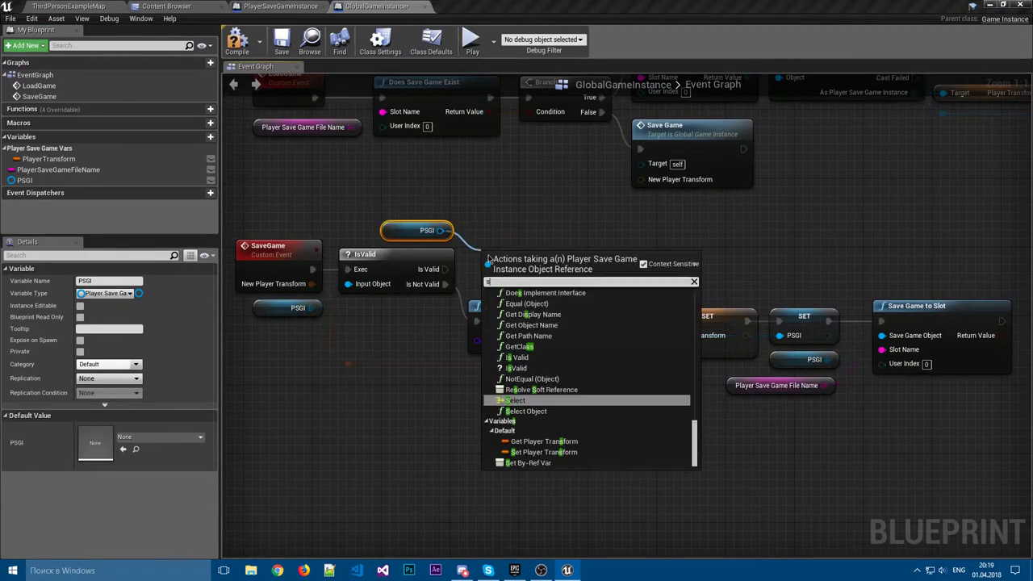
type("set p")
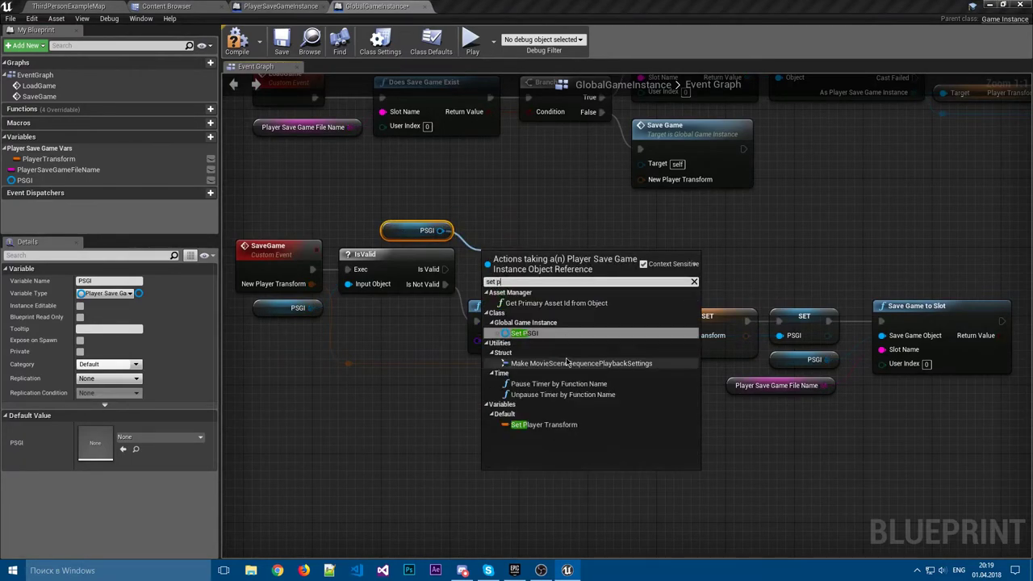
scroll(565, 358, "down", 2)
left_click(556, 347)
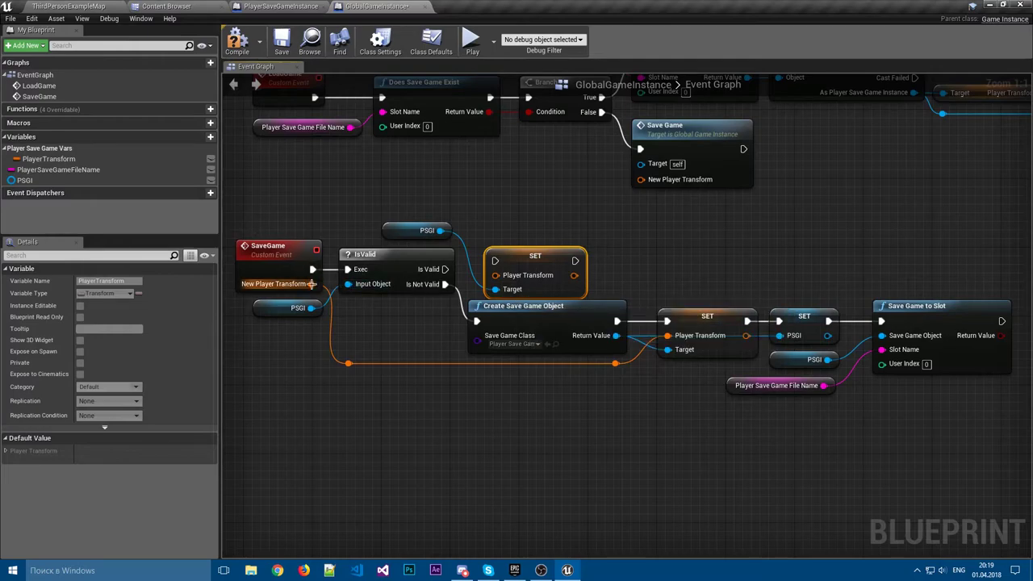
mouse_move(310, 283)
left_mouse_down()
mouse_move(494, 275)
mouse_move(495, 261)
left_mouse_up()
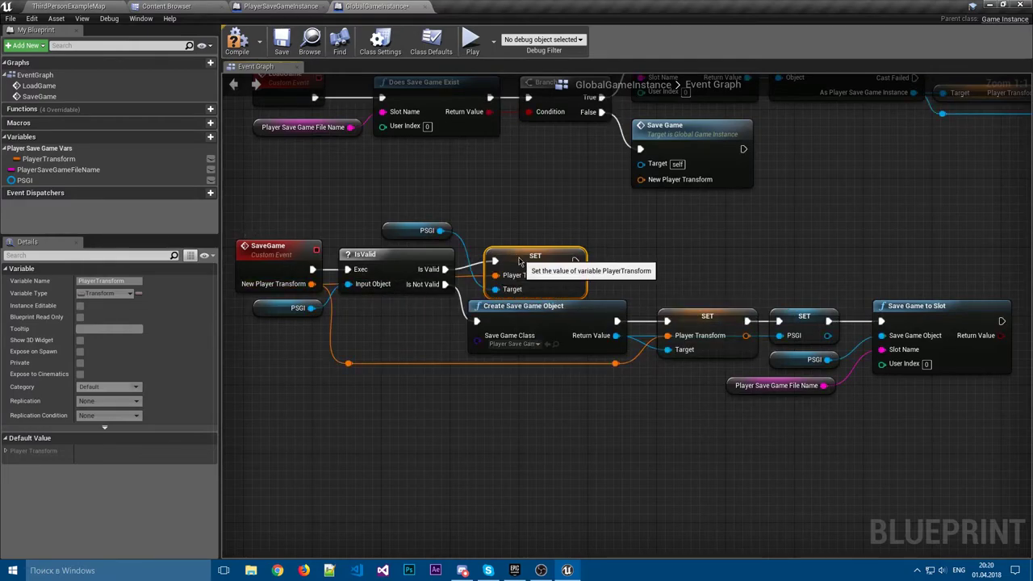
right_click_drag(577, 240, 480, 246)
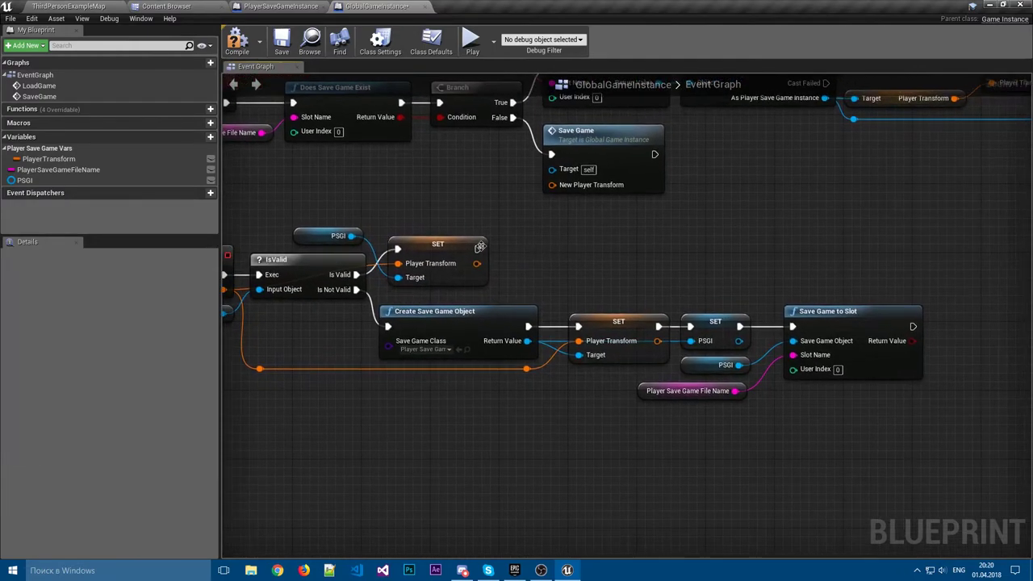
left_click_drag(478, 248, 793, 326)
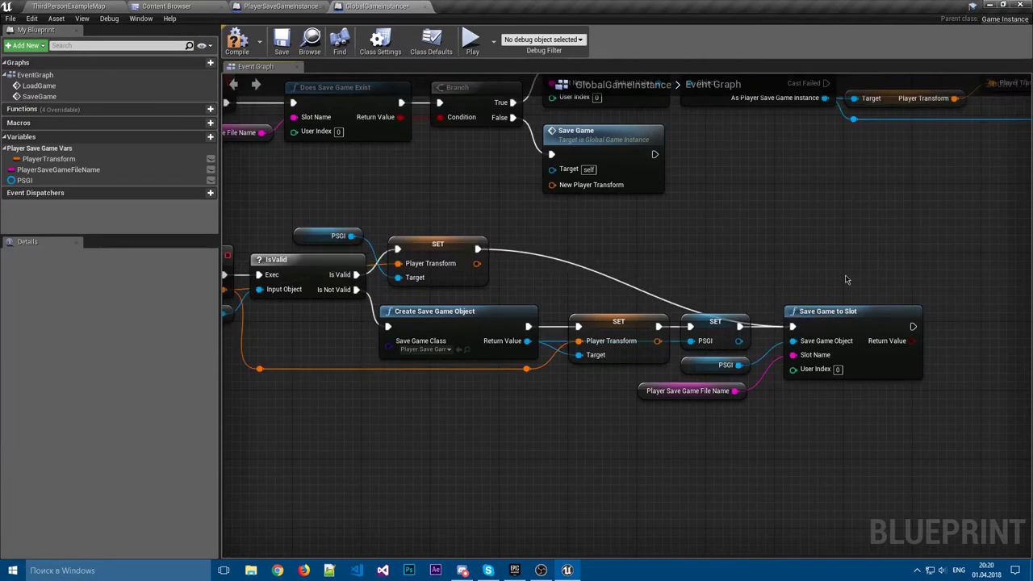
- Rearrange the save nodes and line the PSGI getter up with the SET node's Target
mouse_move(428, 247)
left_mouse_down()
mouse_move(686, 248)
mouse_move(689, 270)
left_mouse_up()
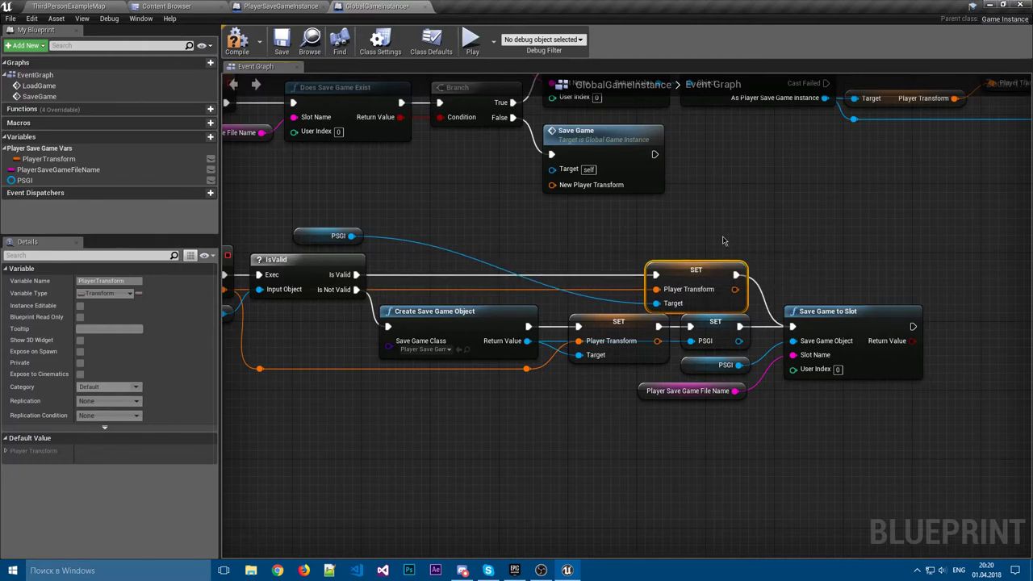
right_click_drag(834, 231, 799, 154)
mouse_move(904, 398)
left_mouse_down()
mouse_move(344, 242)
mouse_move(387, 243)
left_mouse_up()
mouse_move(279, 167)
left_mouse_down()
mouse_move(526, 176)
mouse_move(543, 185)
mouse_move(542, 226)
left_mouse_up()
left_click(608, 172)
right_click_drag(608, 172, 763, 175)
left_click_drag(389, 302, 391, 313)
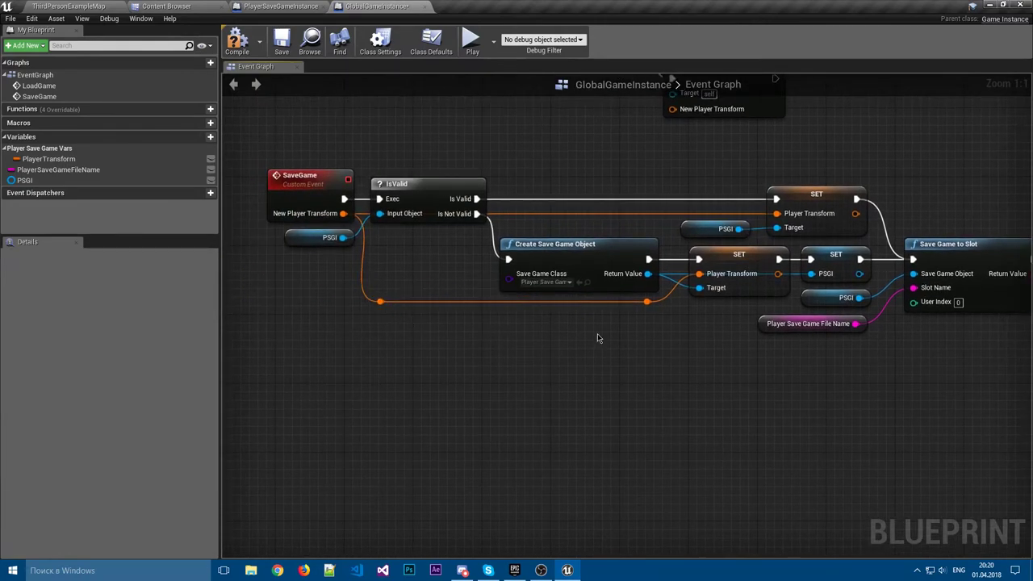
mouse_move(597, 338)
right_mouse_down()
mouse_move(520, 313)
mouse_move(540, 284)
right_mouse_up()
- Save the GlobalGameInstance blueprint with its LoadGame and SaveGame events
scroll(520, 312, "down", 1)
scroll(520, 312, "down", 1)
right_click_drag(500, 366, 692, 306)
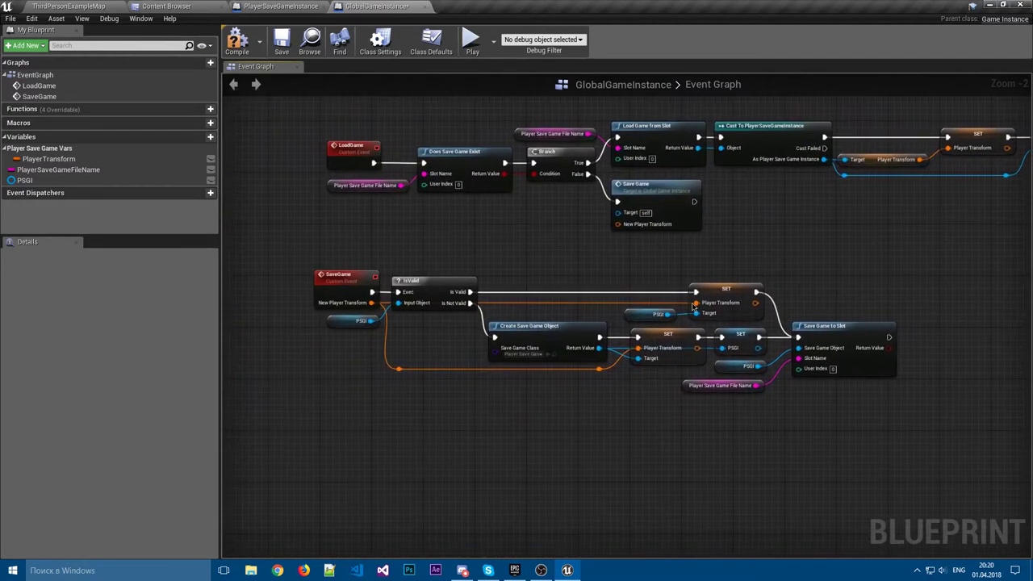
scroll(612, 416, "up", 1)
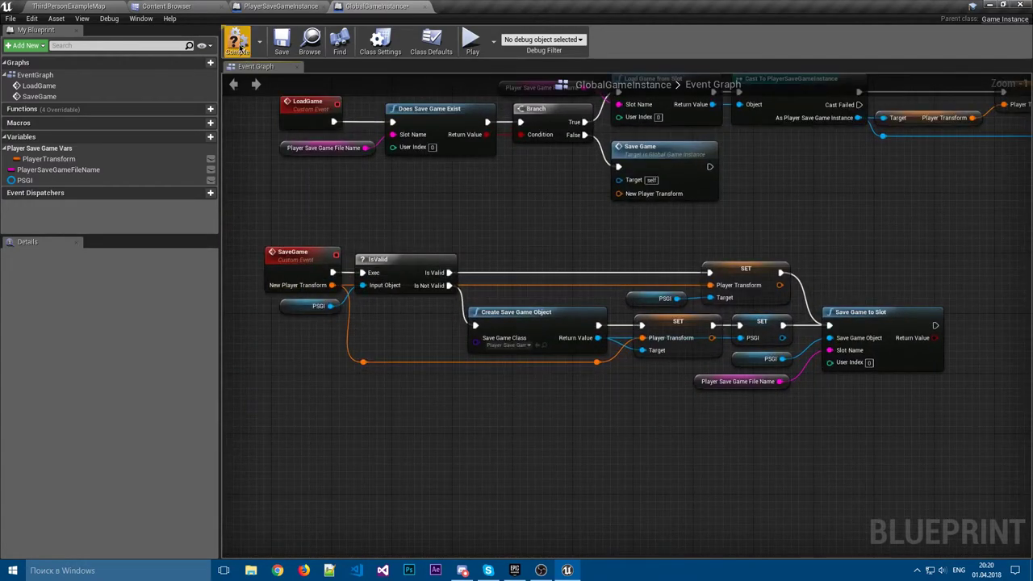
left_click(282, 52)
- Set the project's Maps & Modes Game Instance Class to GlobalGameInstance
left_click(89, 8)
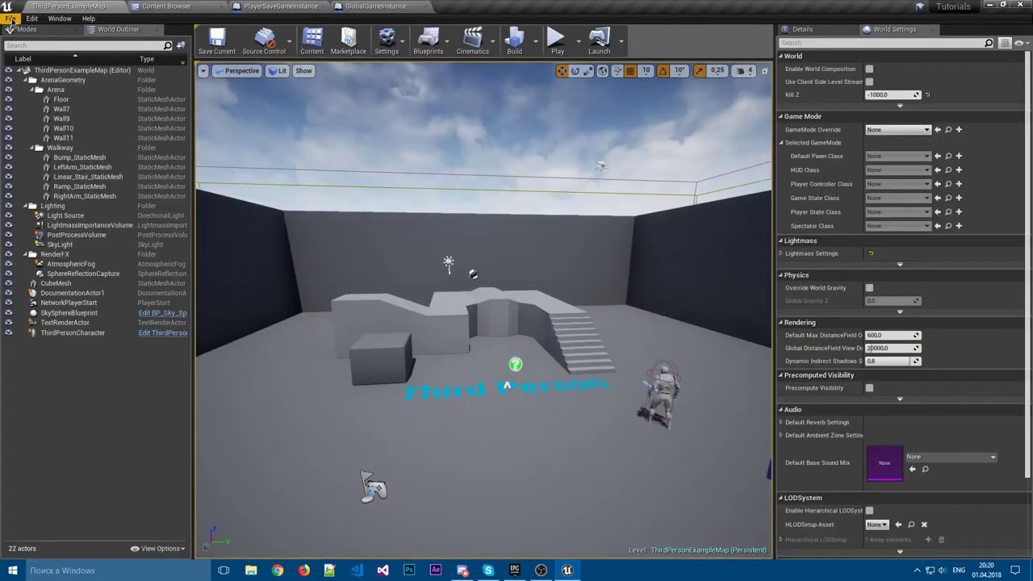
left_click(32, 18)
left_click(138, 183)
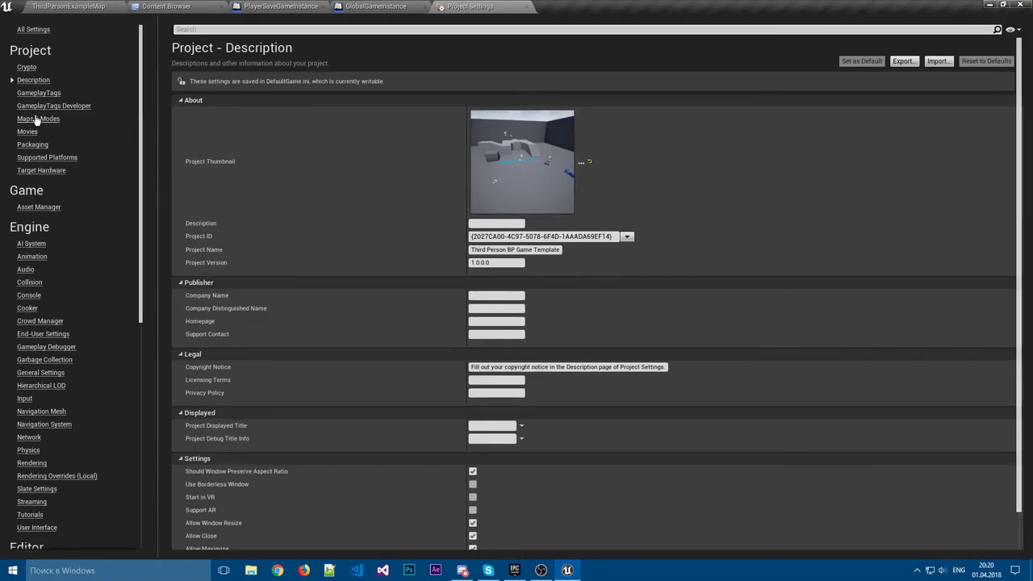
left_click(36, 120)
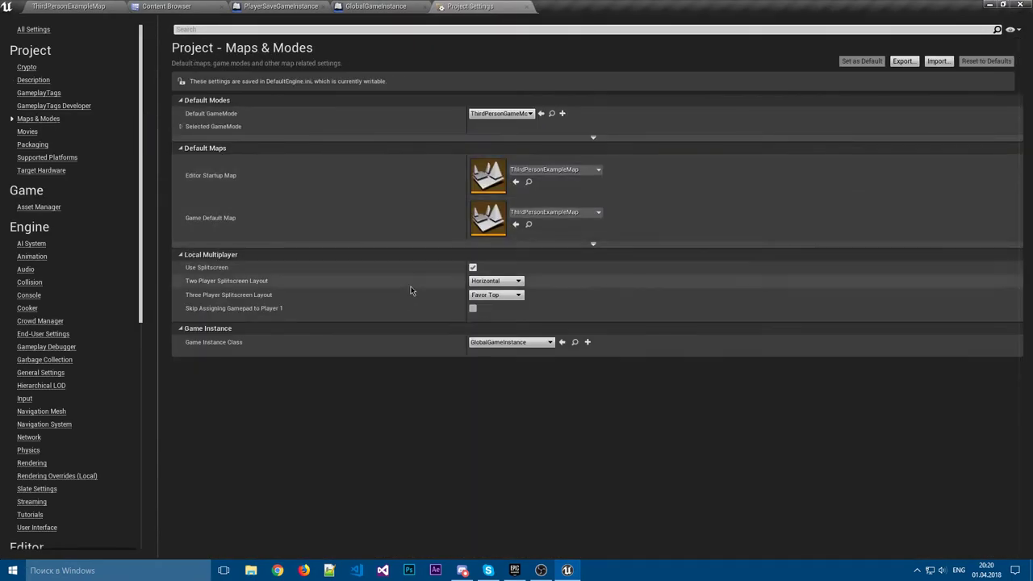
left_click(516, 342)
left_click(517, 377)
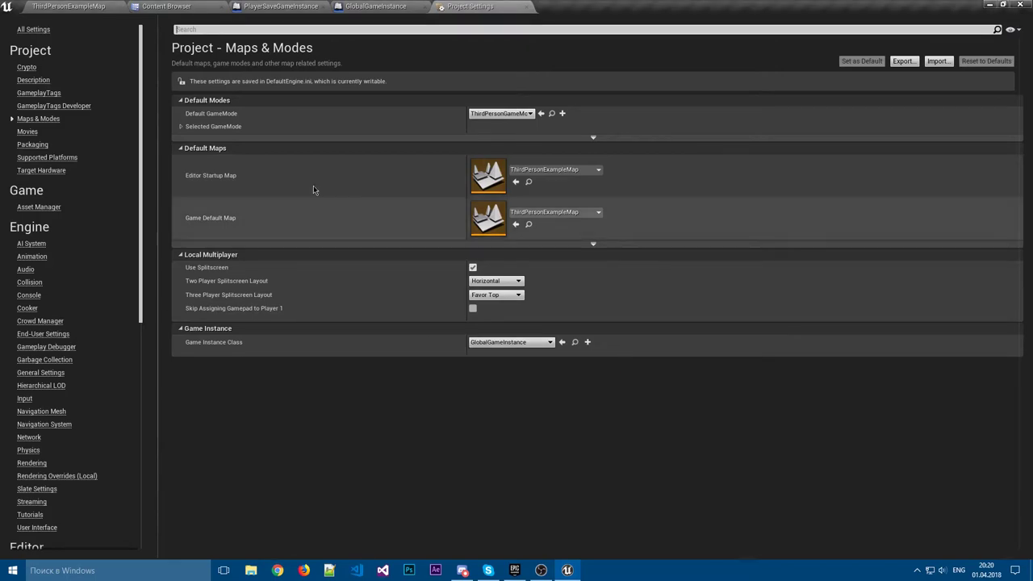
left_click(525, 7)
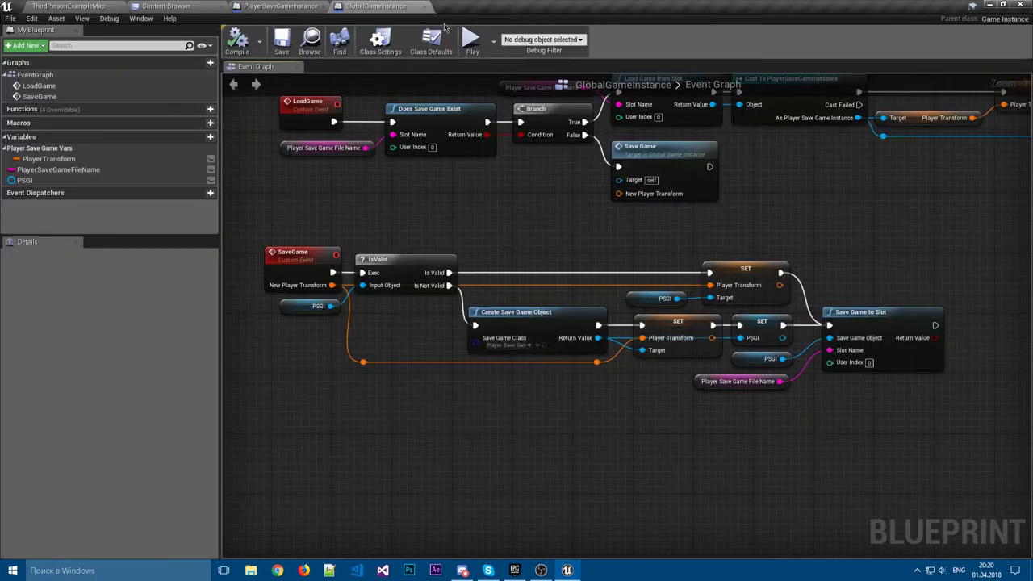
- Return to the GlobalGameInstance graph and frame the LoadGame and SaveGame events
left_click(192, 5)
left_click(84, 6)
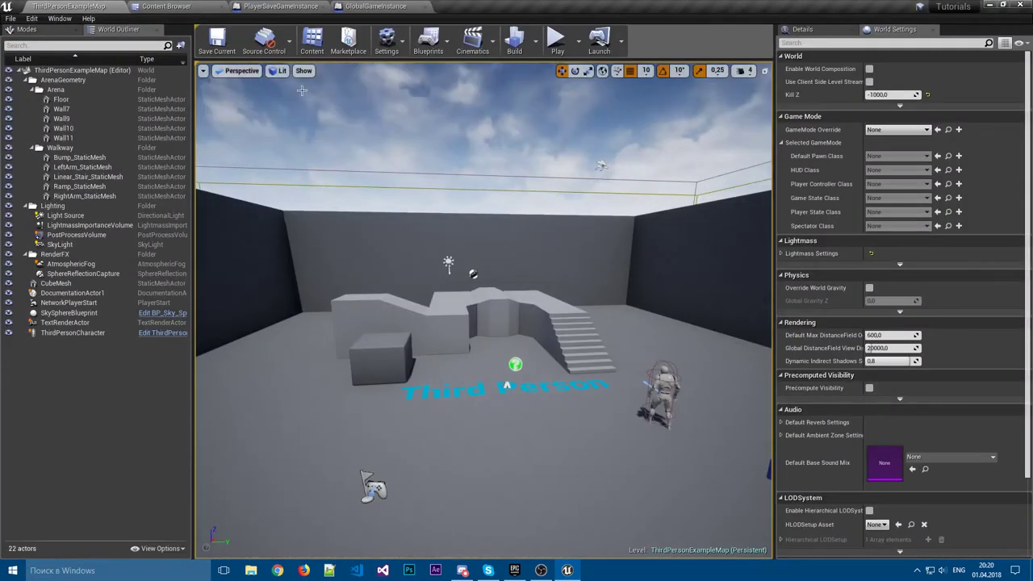
left_click(375, 6)
right_click_drag(433, 216, 447, 294)
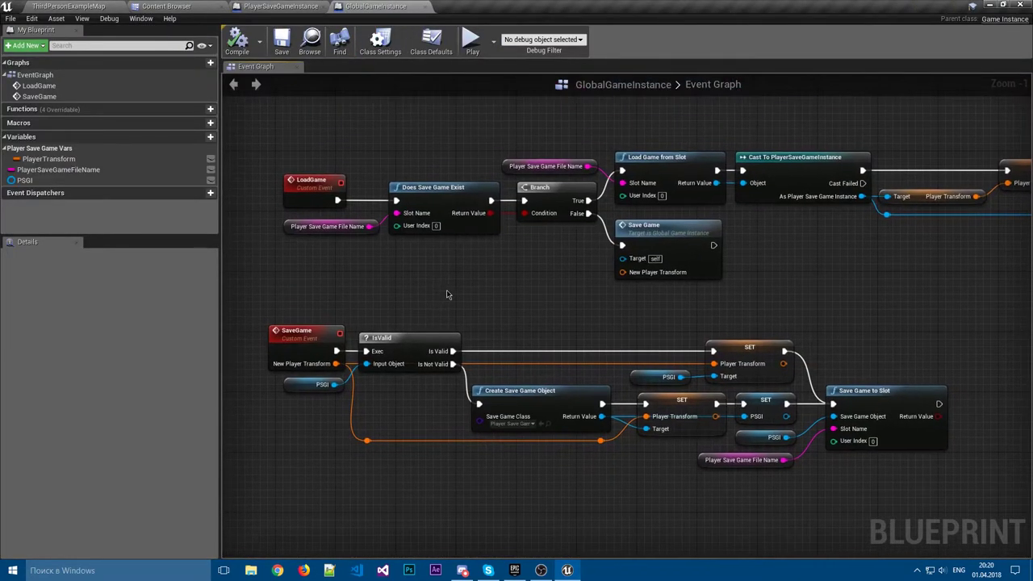
left_click_drag(274, 123, 920, 326)
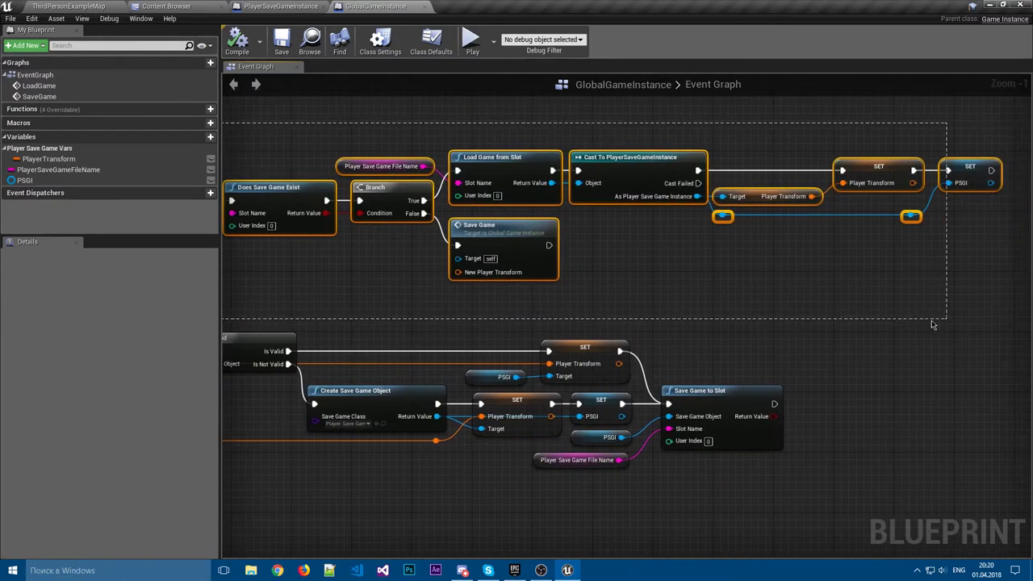
right_click_drag(250, 275, 593, 267)
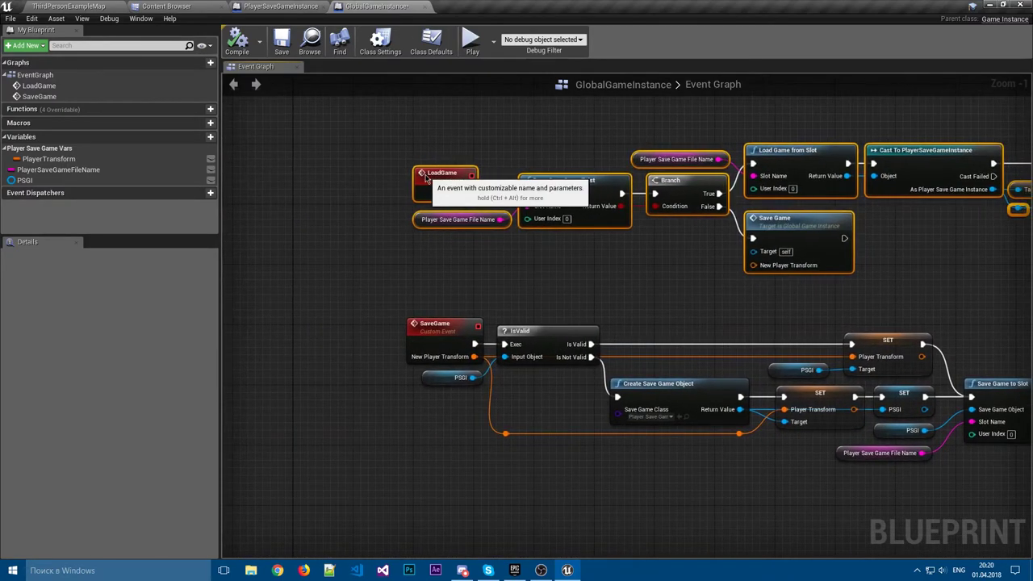
- Shift the SaveGame node group slightly right, then switch to the PlayerSaveGameInstance blueprint
left_click_drag(382, 253, 969, 461)
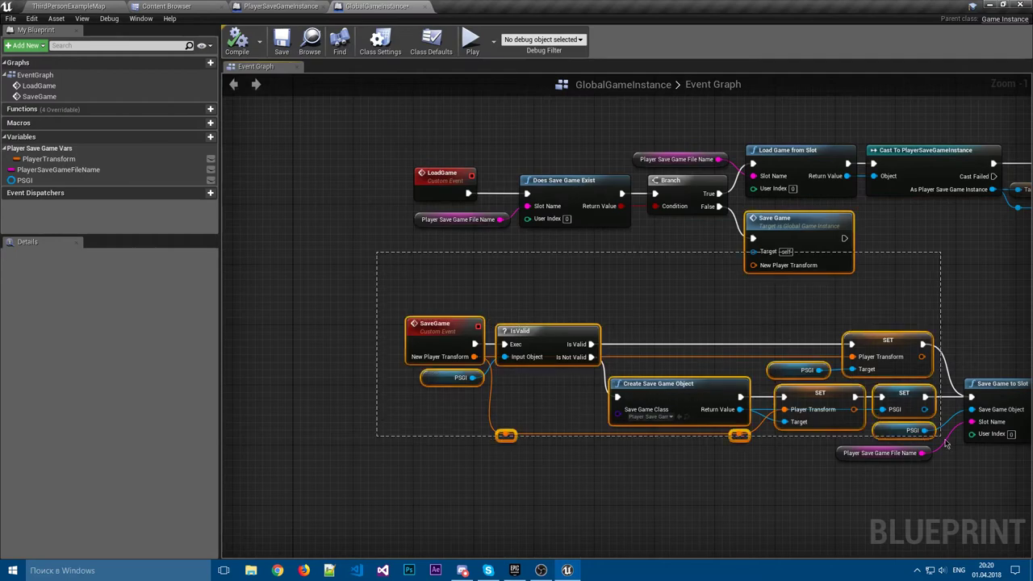
scroll(503, 316, "down", 1)
right_click_drag(503, 316, 265, 198)
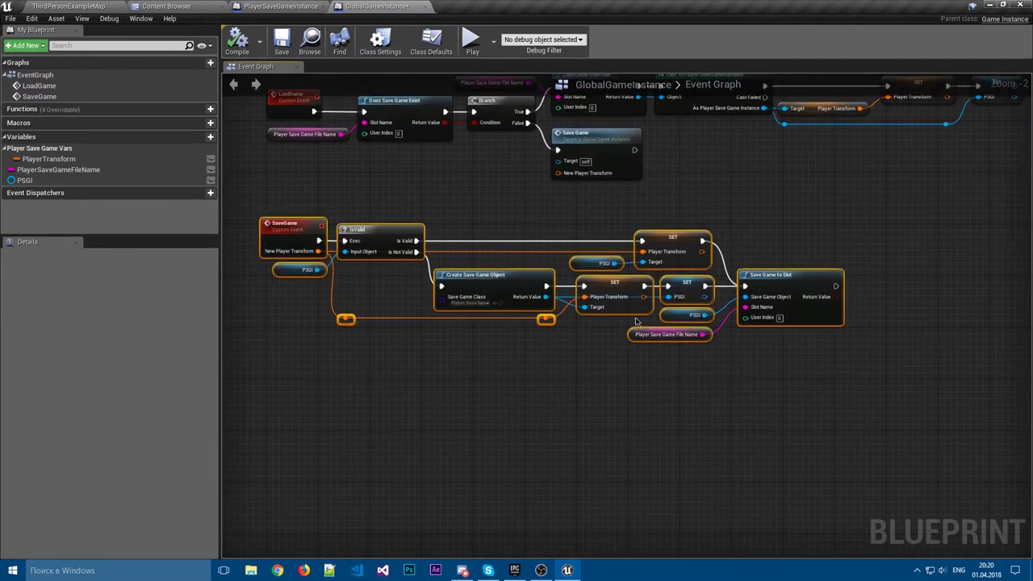
left_click_drag(291, 225, 297, 224)
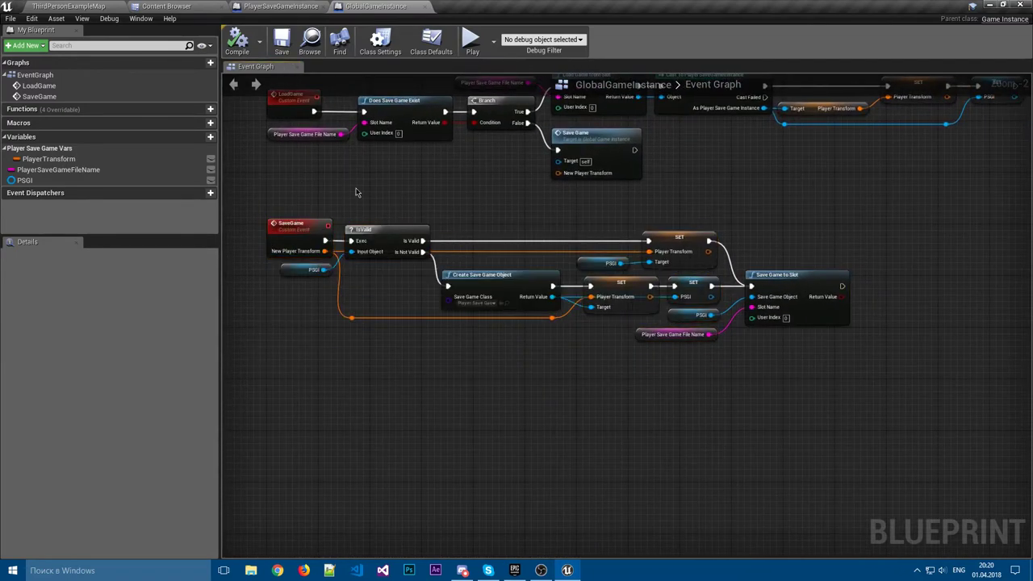
right_click_drag(356, 192, 397, 216)
left_click(280, 6)
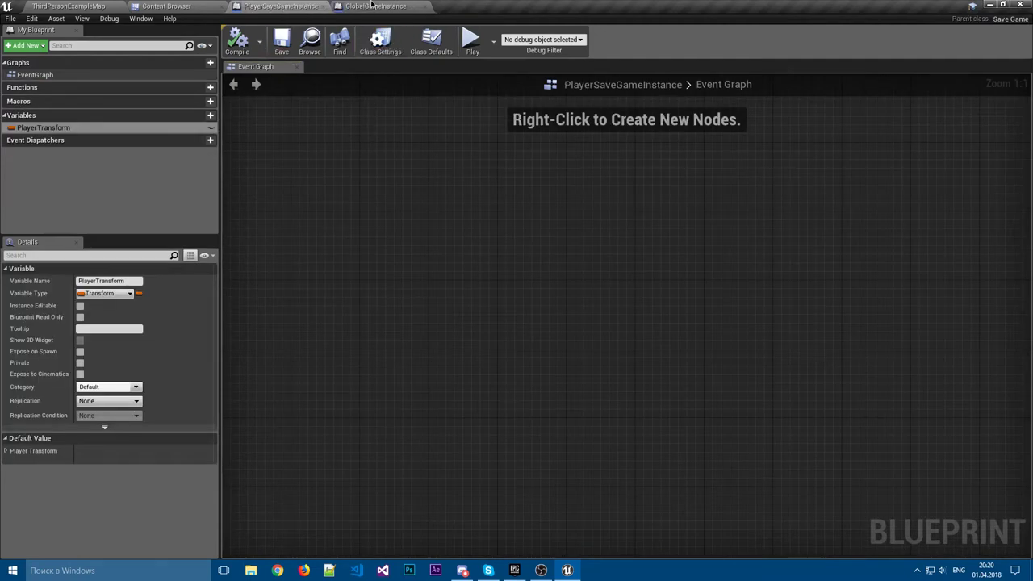
- Select the ThirdPersonCharacter in the level and open its blueprint for editing
left_click(216, 7)
left_click(57, 6)
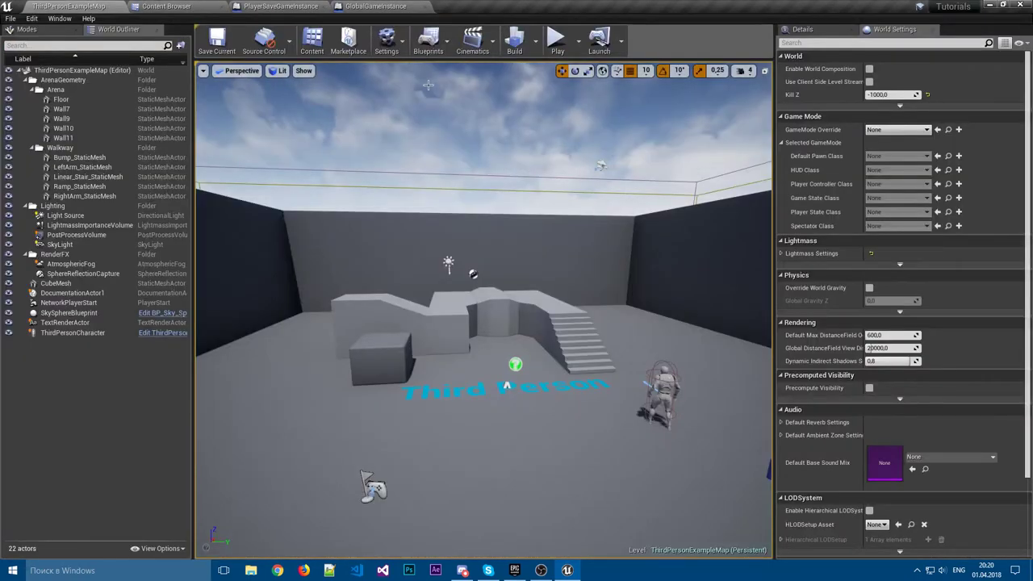
left_click(428, 41)
mouse_move(464, 159)
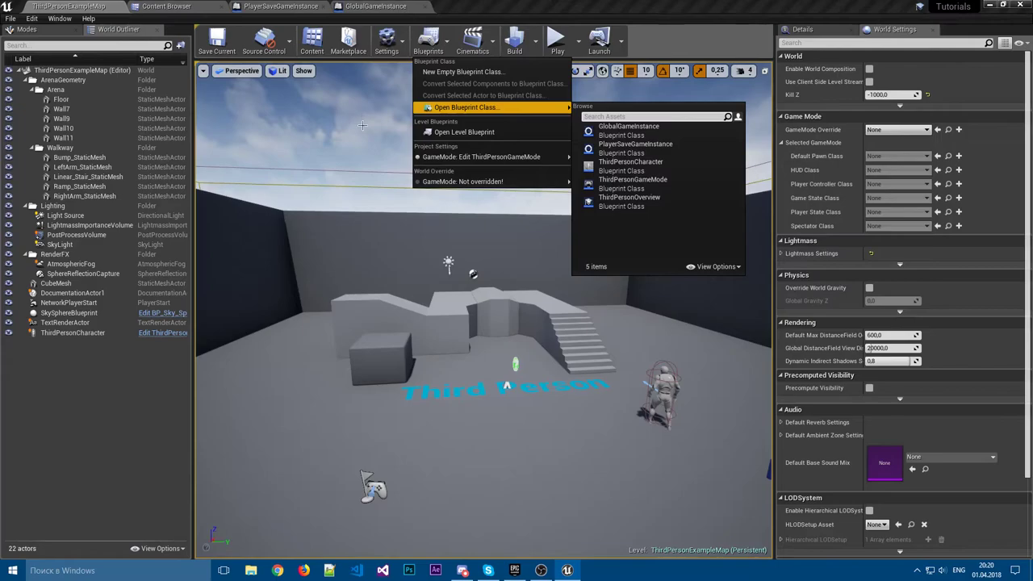
left_click(648, 380)
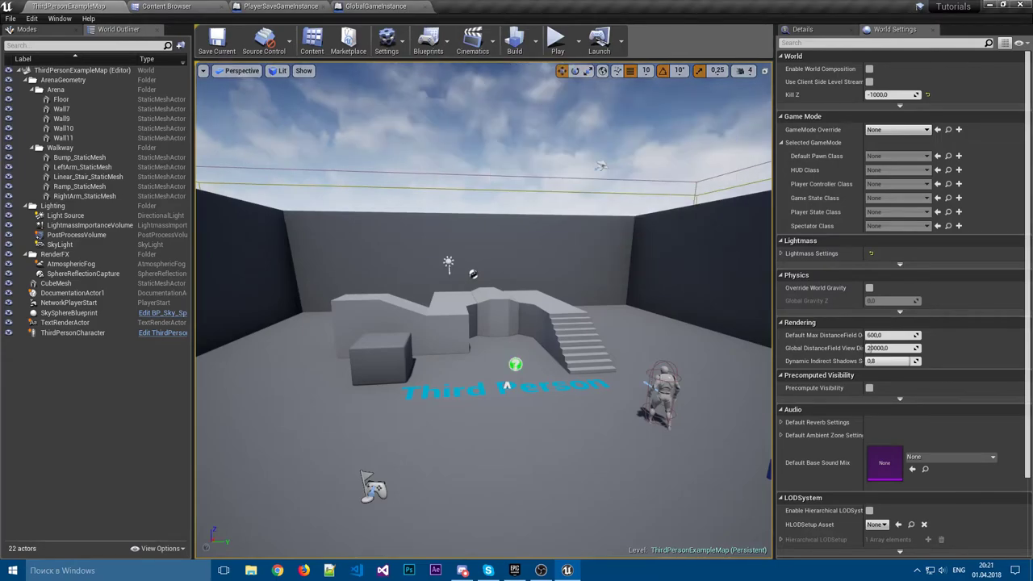
left_click(663, 380)
left_click(161, 332)
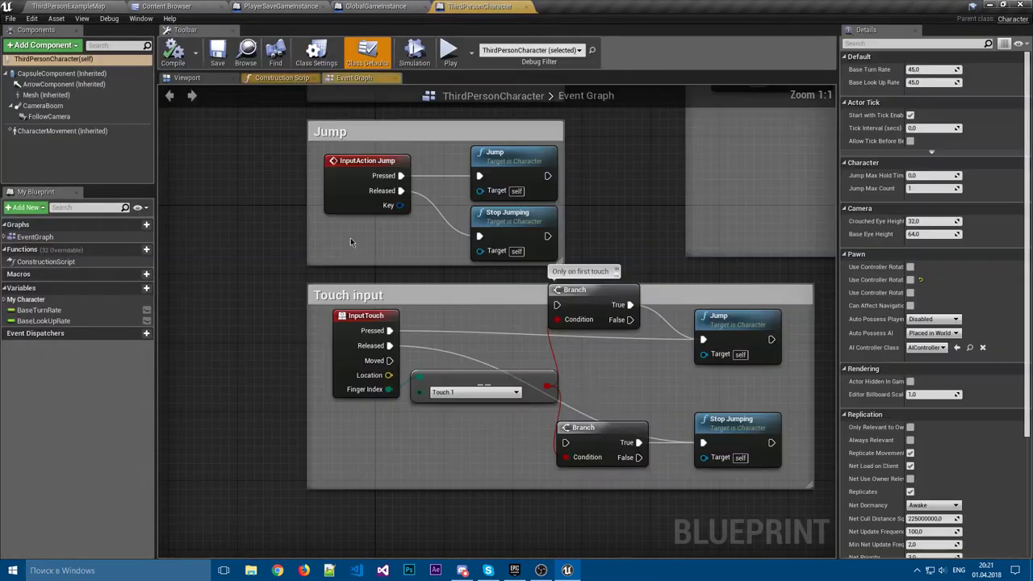
scroll(378, 223, "down", 4)
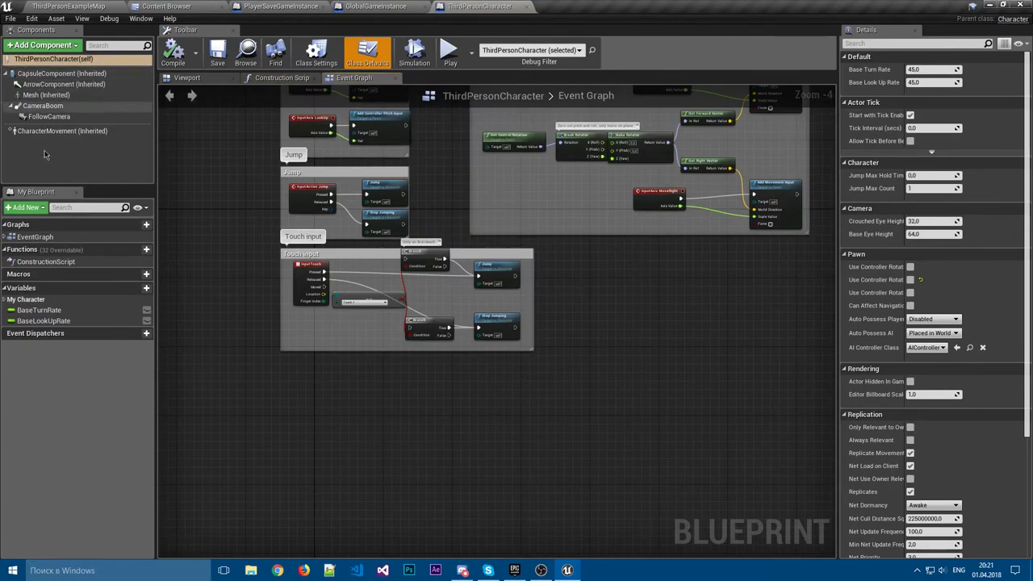
left_click(4, 236)
left_click(4, 237)
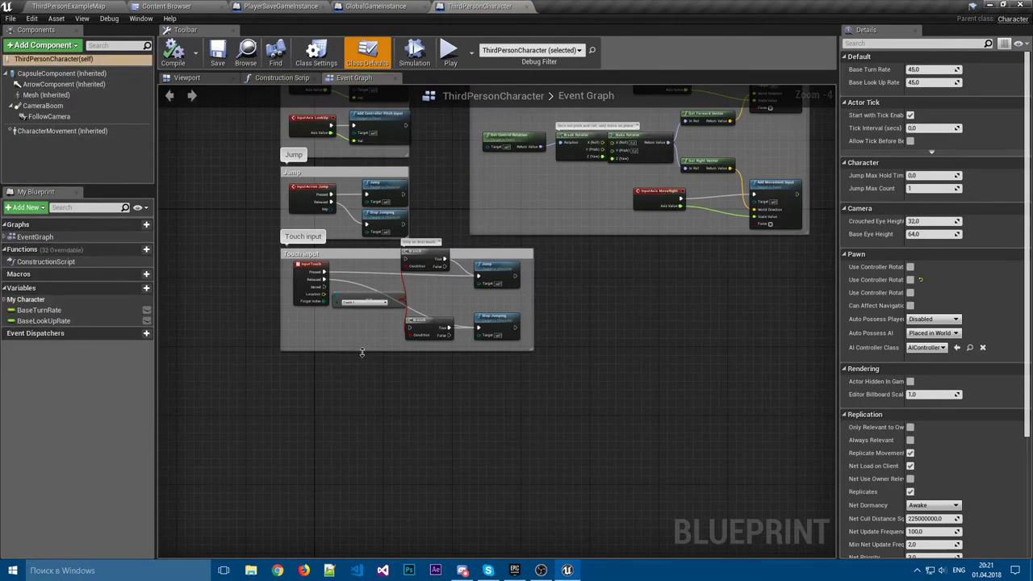
scroll(351, 339, "up", 2)
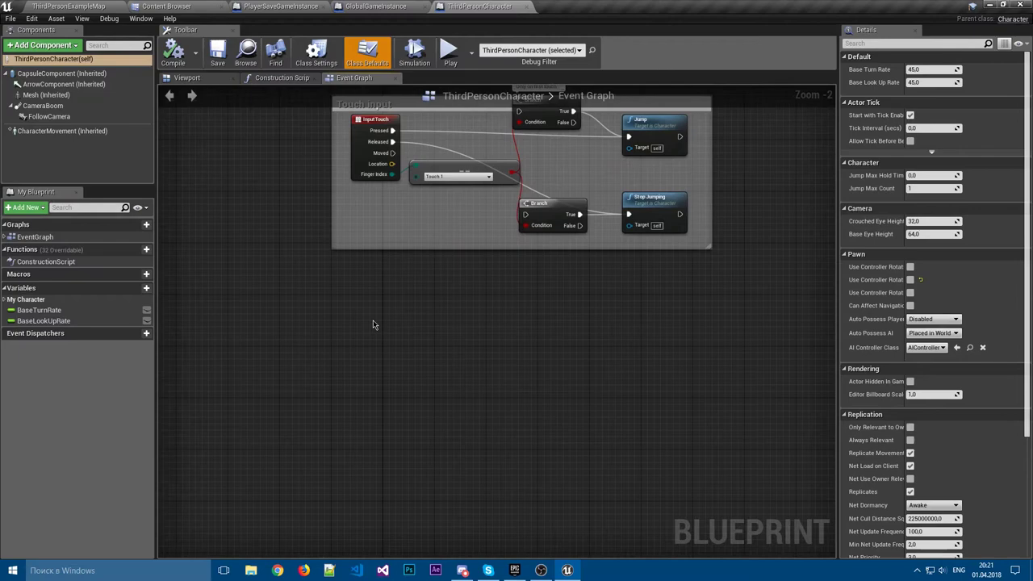
- Add an F keyboard event node by searching 'f key' in the action list
right_click(373, 324)
right_click(356, 306)
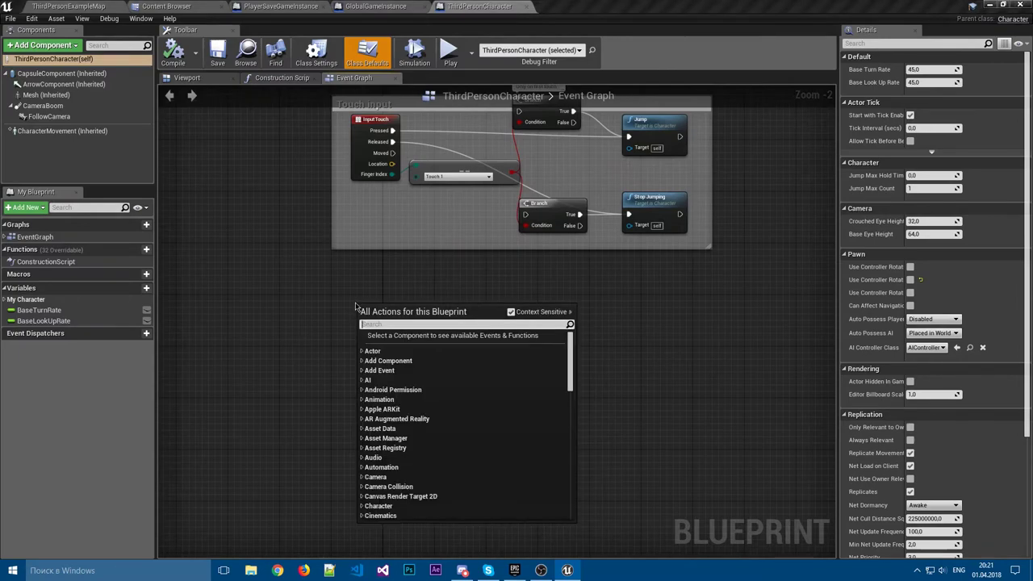
type("F")
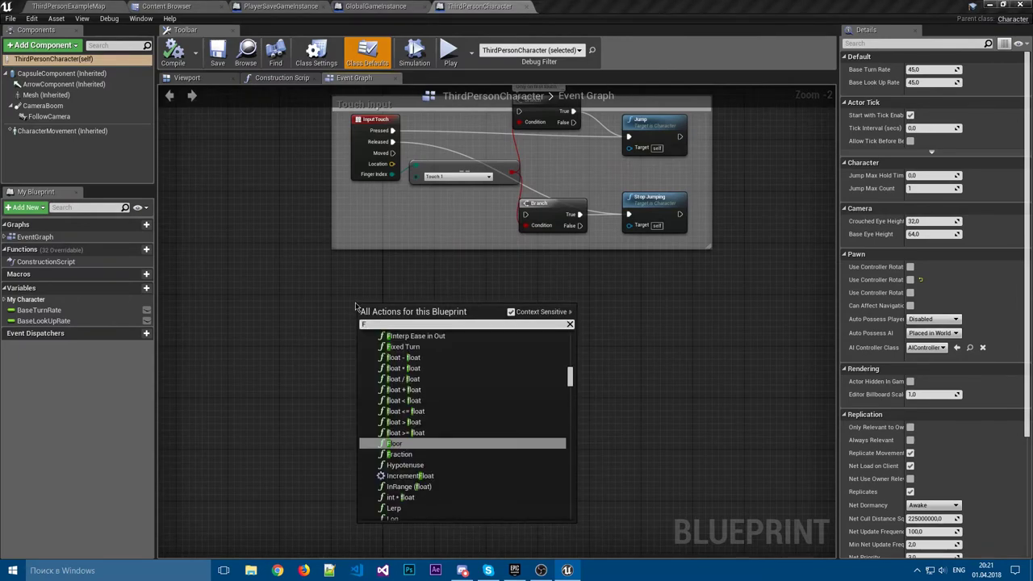
key("BackSpace")
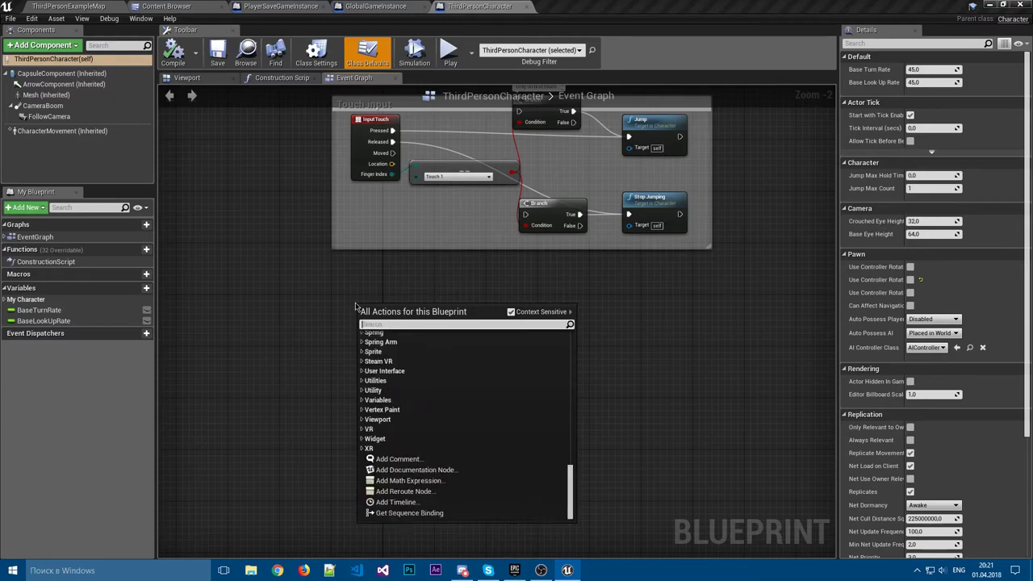
type("f ke")
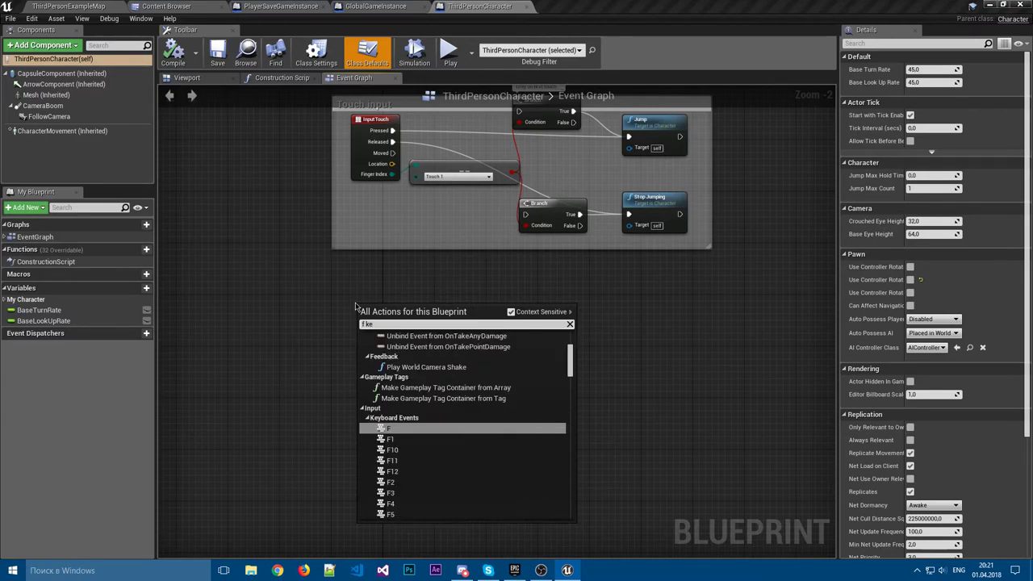
key("Return")
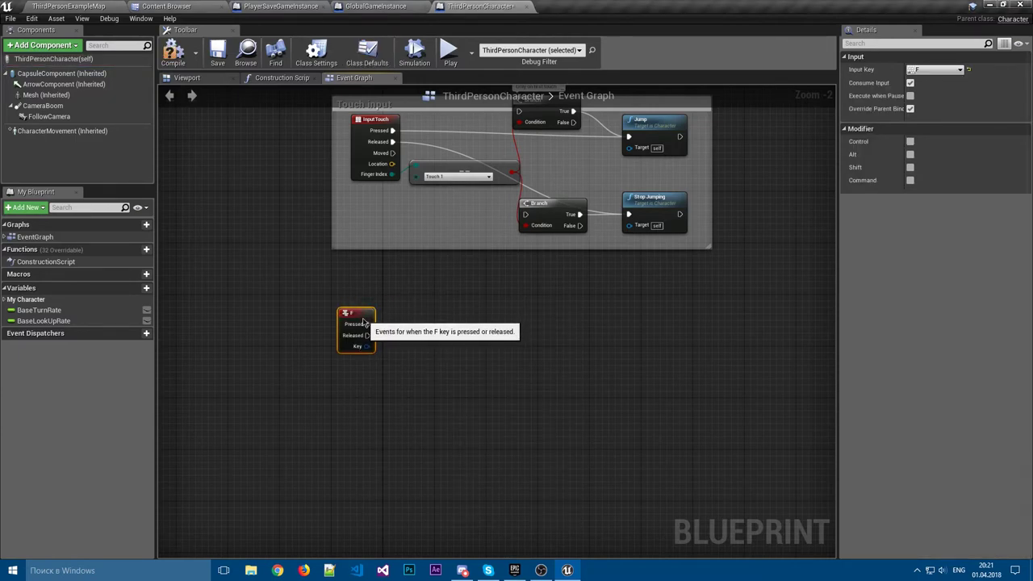
- Add a Get Game Instance node from a 'get game' action search
left_click(408, 309)
scroll(409, 310, "up", 2)
right_click_drag(398, 311, 417, 288)
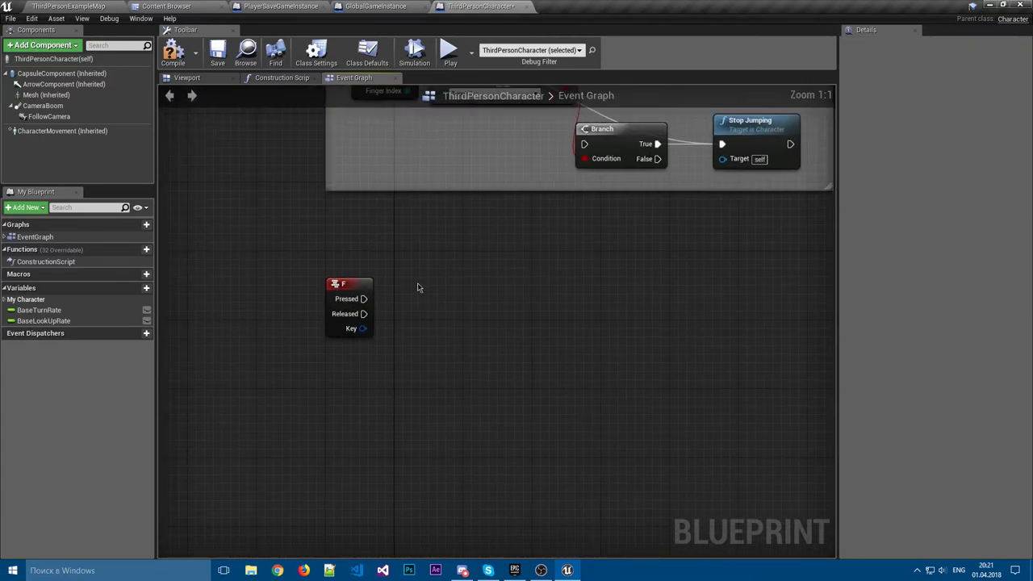
right_click(345, 374)
type("get ")
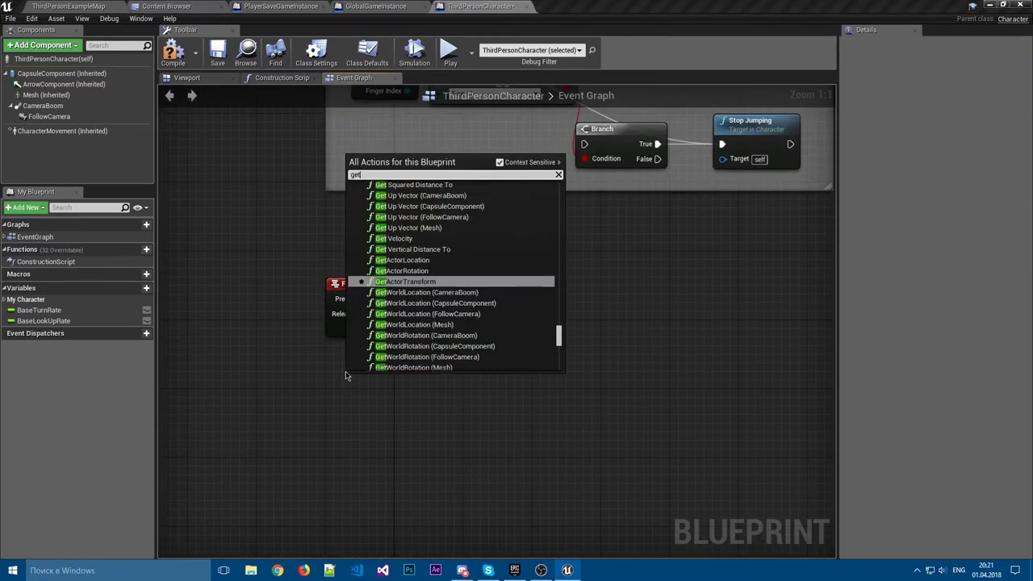
type("game")
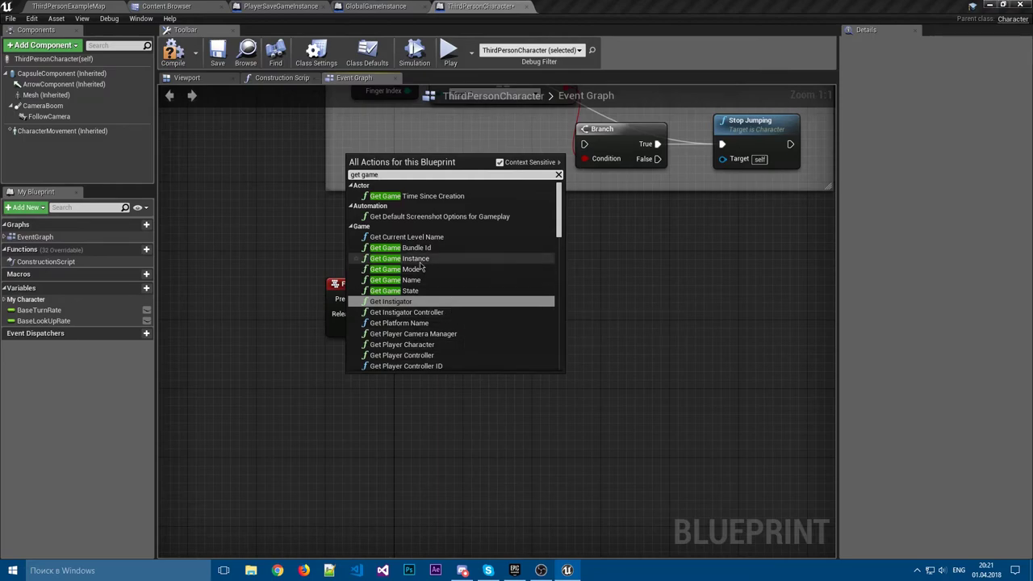
left_click(399, 258)
left_click(409, 347)
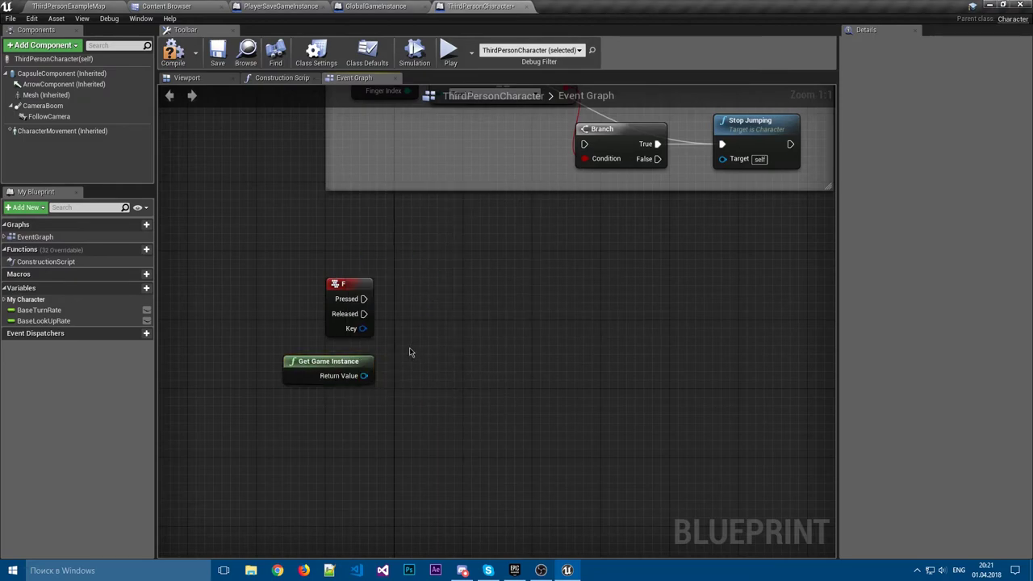
- Add an Event BeginPlay node and move Get Game Instance below it
scroll(409, 347, "down", 2)
mouse_move(300, 192)
right_mouse_down()
mouse_move(286, 362)
mouse_move(254, 486)
right_mouse_up()
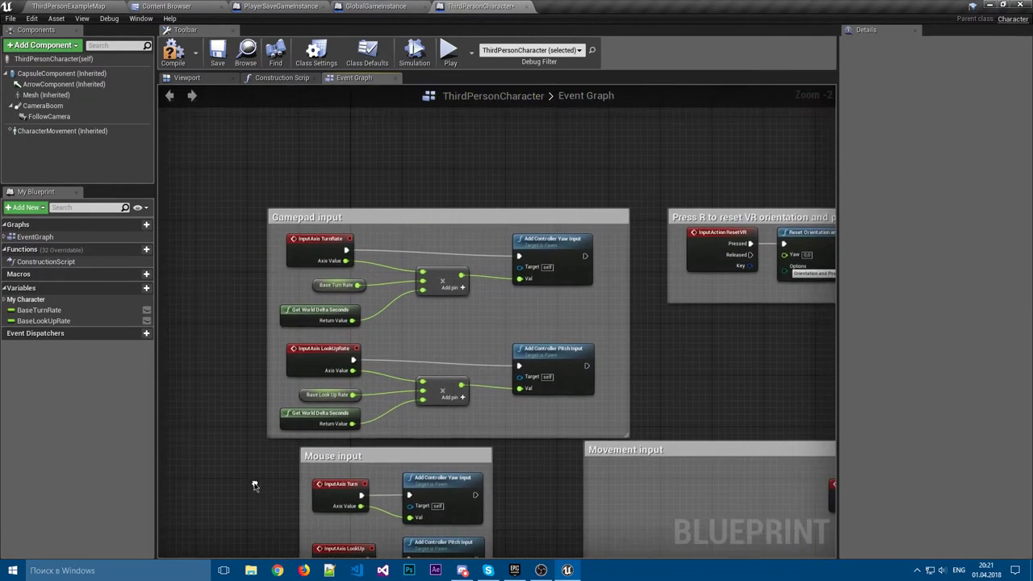
scroll(774, 391, "down", 2)
scroll(502, 339, "down", 1)
scroll(409, 245, "up", 3)
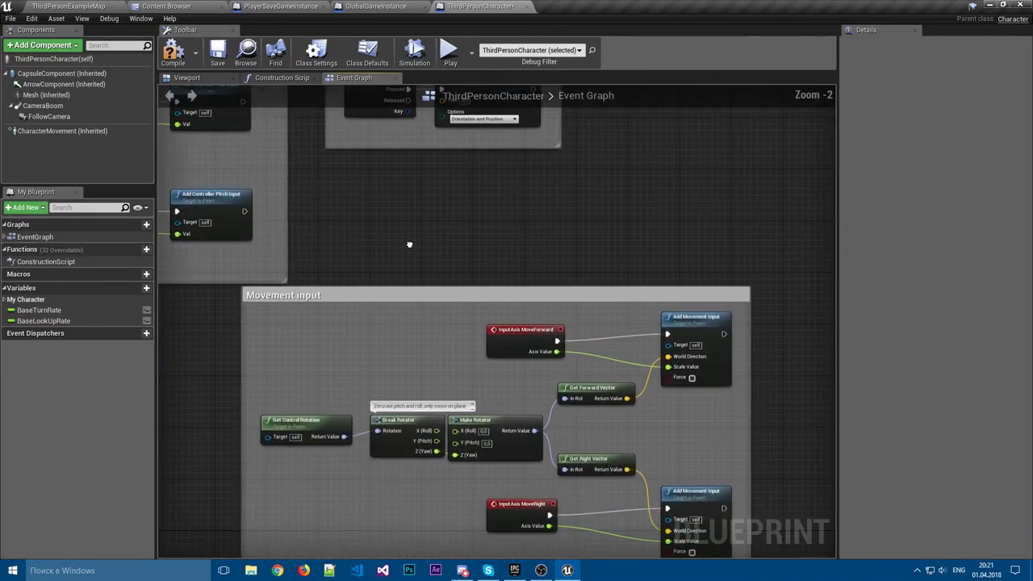
scroll(540, 262, "down", 5)
scroll(541, 261, "up", 1)
scroll(558, 304, "up", 2)
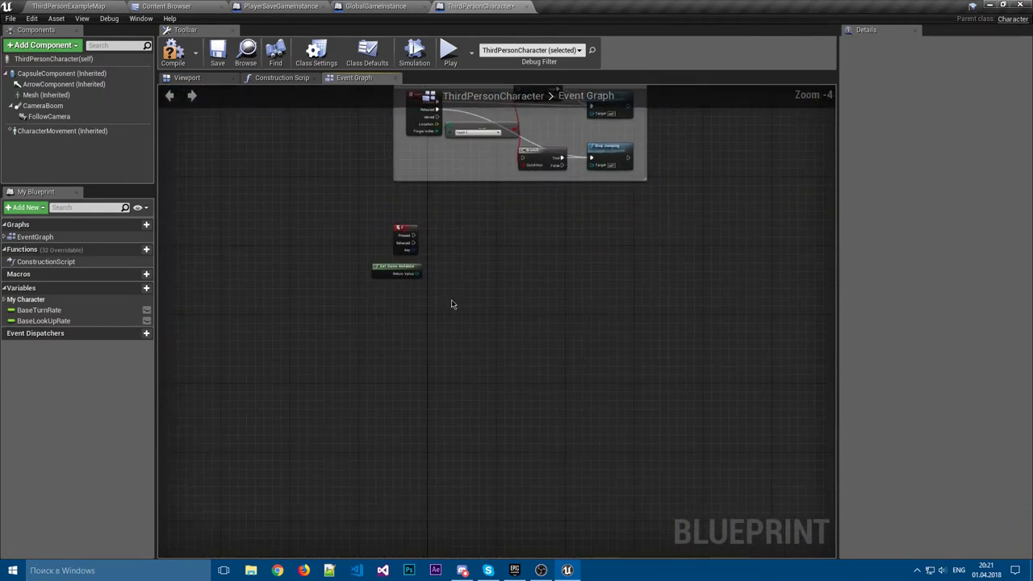
right_click(411, 316)
type("begin ")
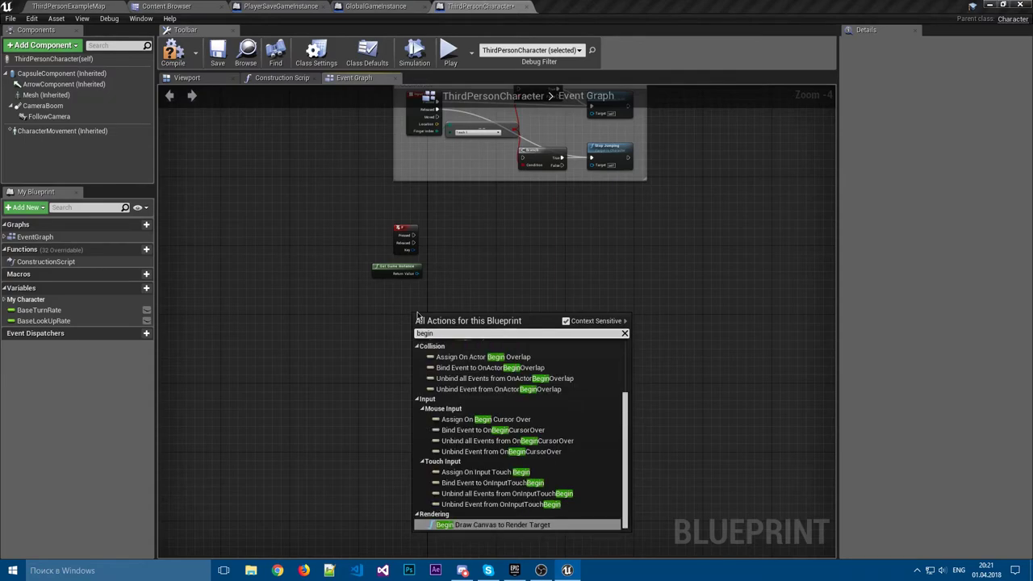
type("play")
key("Return")
scroll(417, 315, "up", 4)
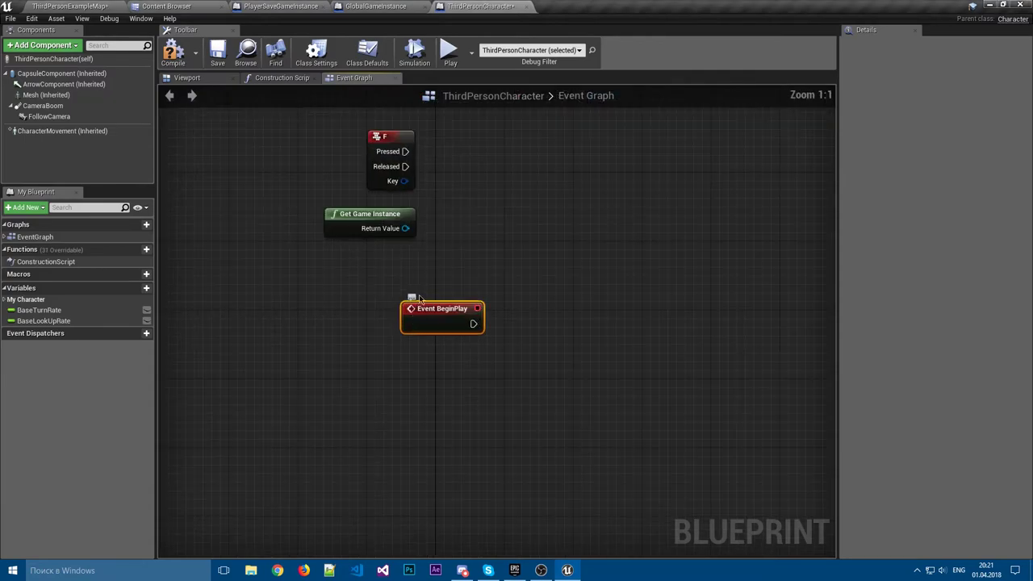
left_click(378, 211)
left_click_drag(377, 211, 472, 393)
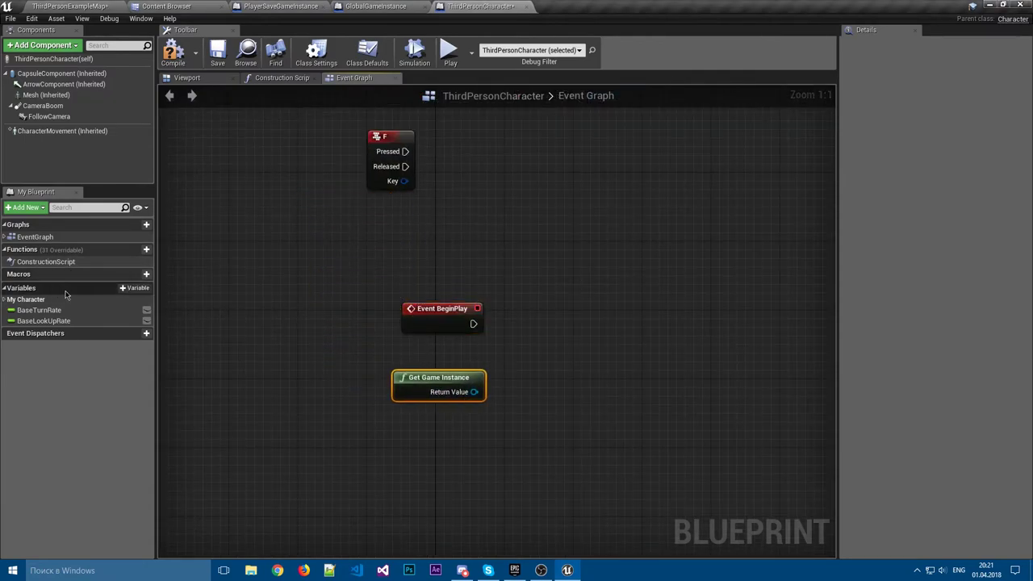
- Add a variable named GameInstance typed as a Global Game Instance object reference
left_click(146, 288)
type("GameInstance")
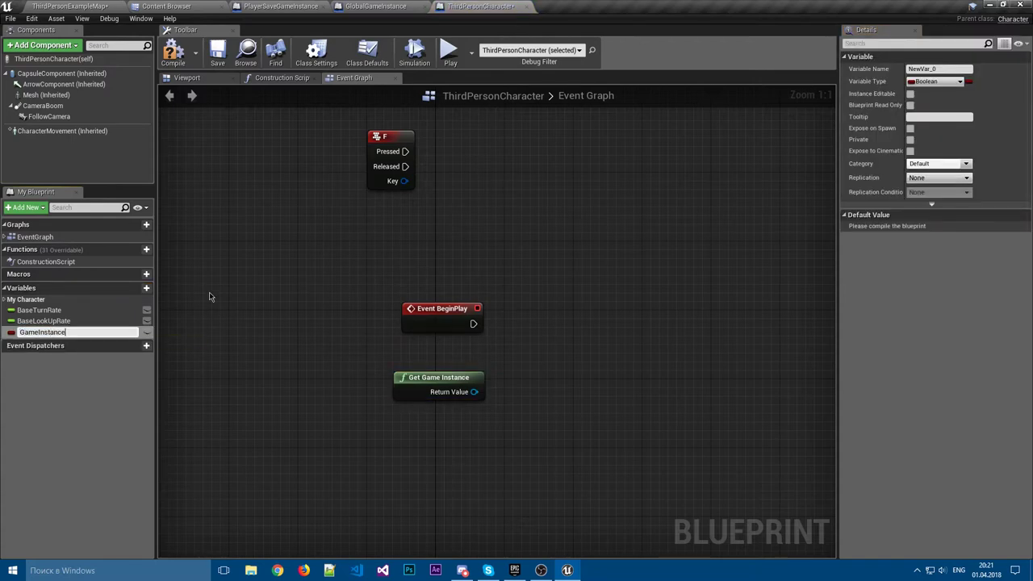
key("Return")
left_click(40, 331)
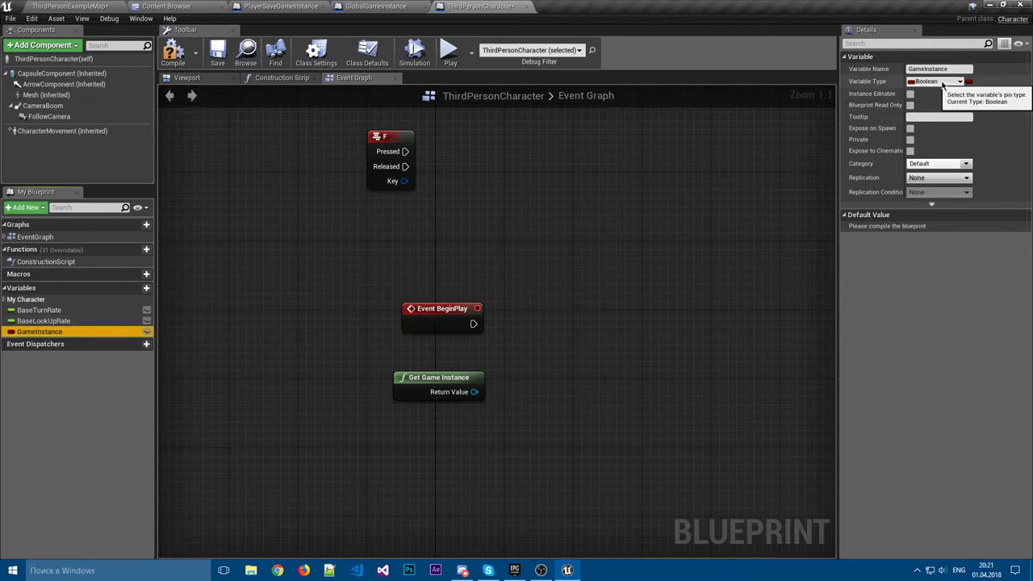
left_click(942, 84)
type("ga")
key("BackSpace")
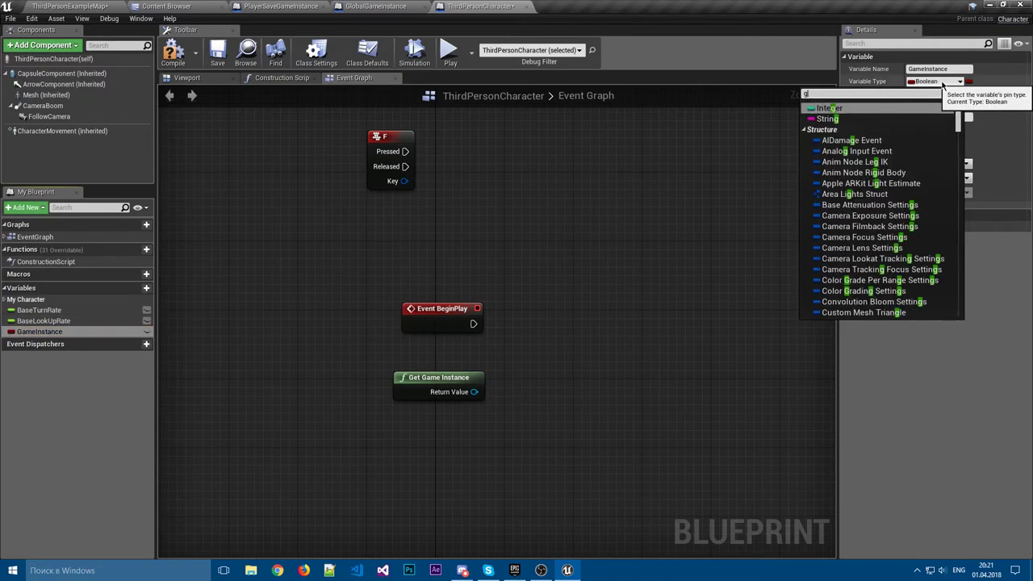
type("lobal")
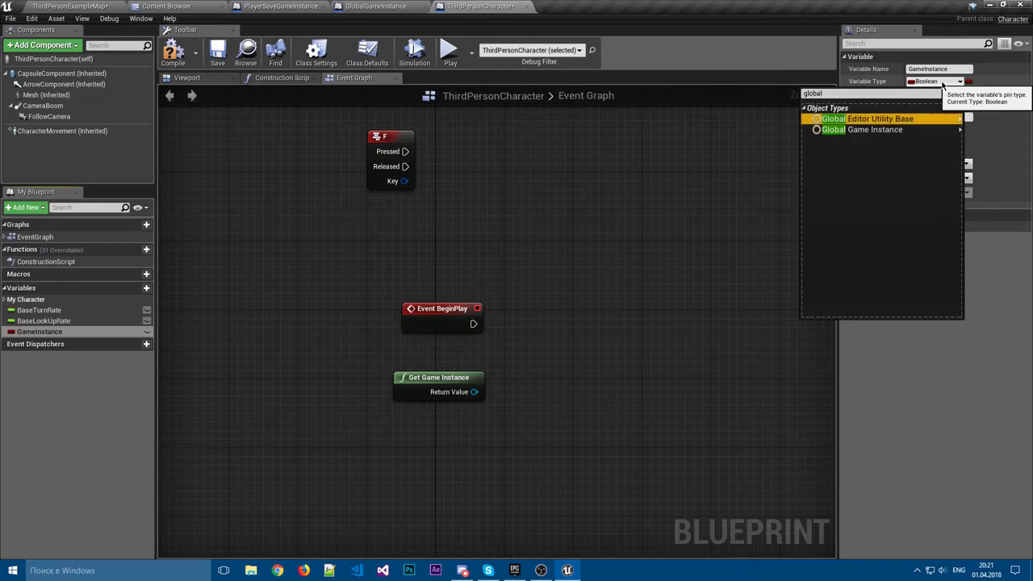
mouse_move(879, 129)
left_click(762, 132)
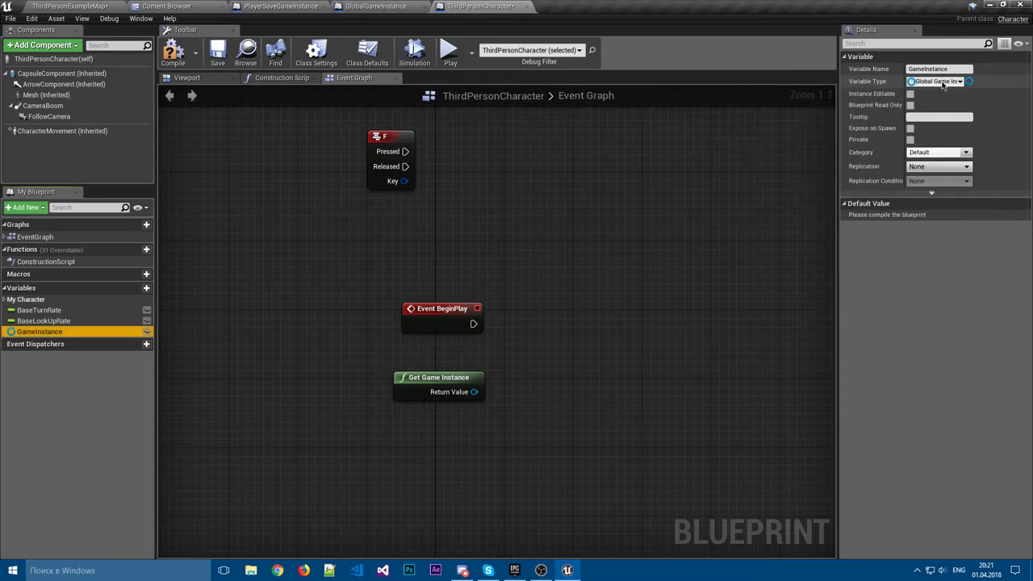
- Compile, then on BeginPlay cast Get Game Instance to GlobalGameInstance and SET GameInstance
left_click(178, 51)
right_click_drag(525, 335, 432, 328)
left_click(358, 348)
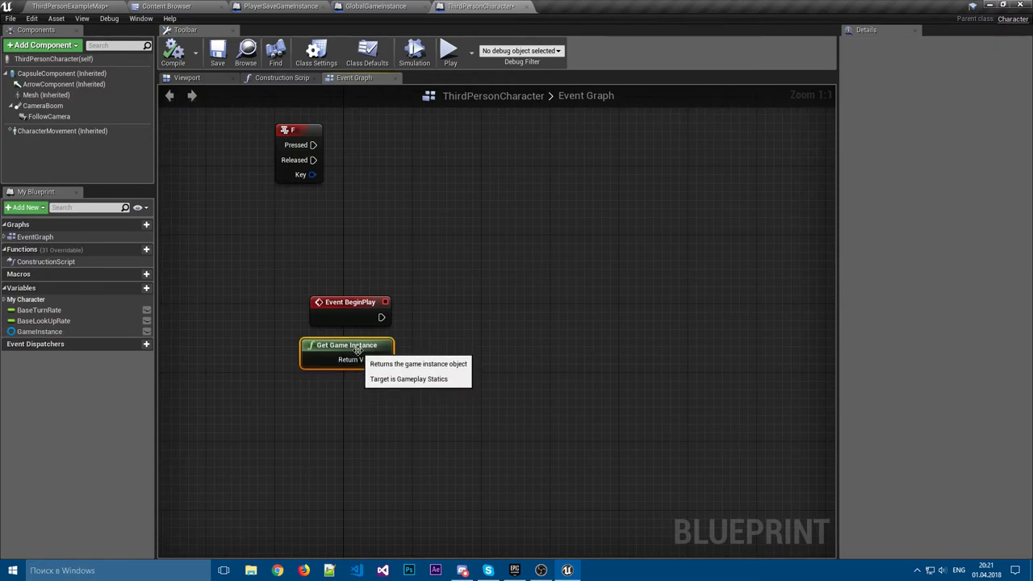
left_click_drag(382, 359, 434, 317)
type("cast")
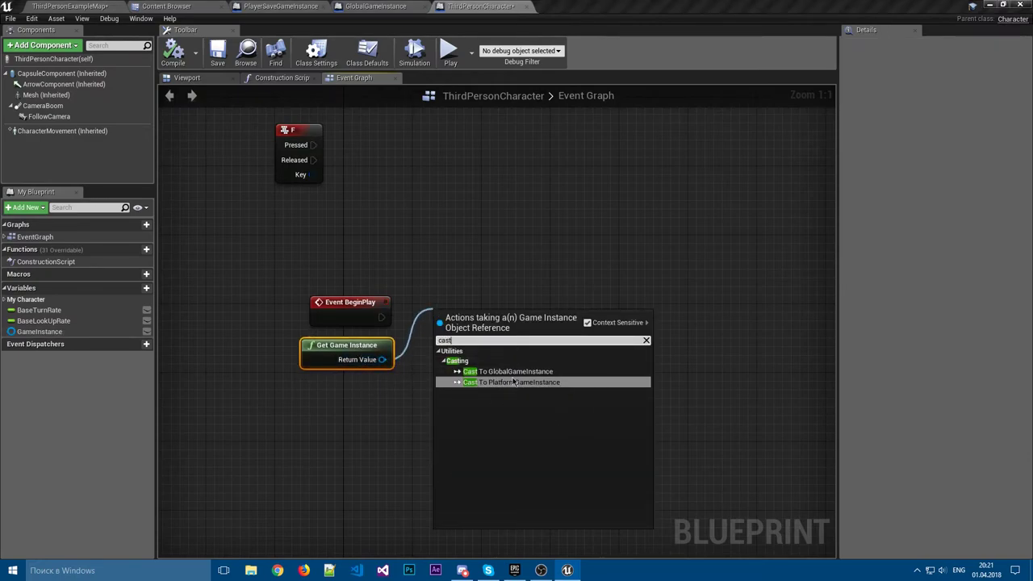
left_click(515, 371)
left_click_drag(382, 318, 440, 334)
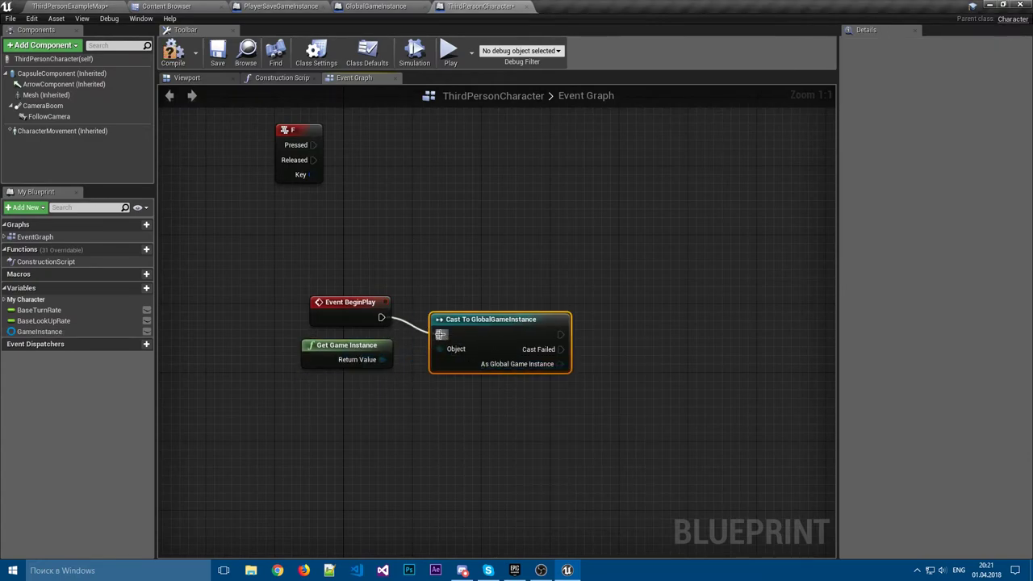
right_click_drag(653, 292, 483, 297)
left_click_drag(97, 332, 356, 344)
left_click_drag(466, 331, 420, 299)
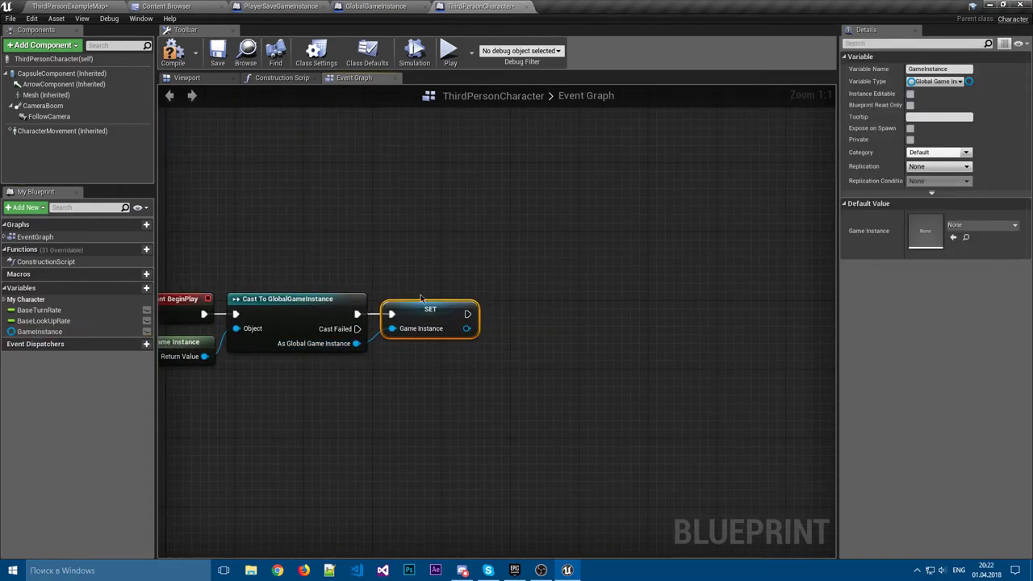
left_click(420, 292)
- Align the BeginPlay, cast and SET chain at the top with the F event below it
right_click_drag(360, 263, 459, 261)
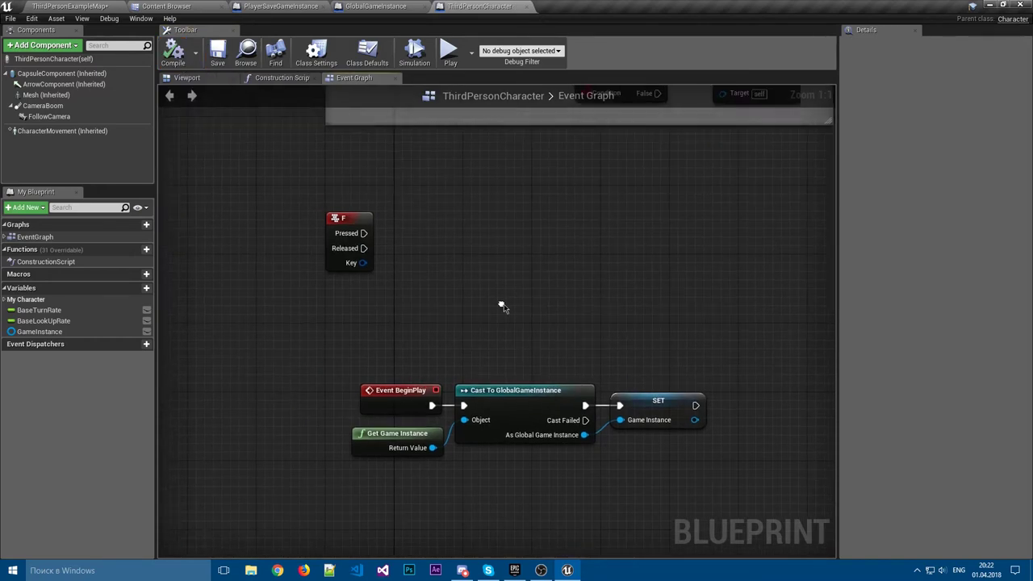
left_click_drag(343, 225, 257, 233)
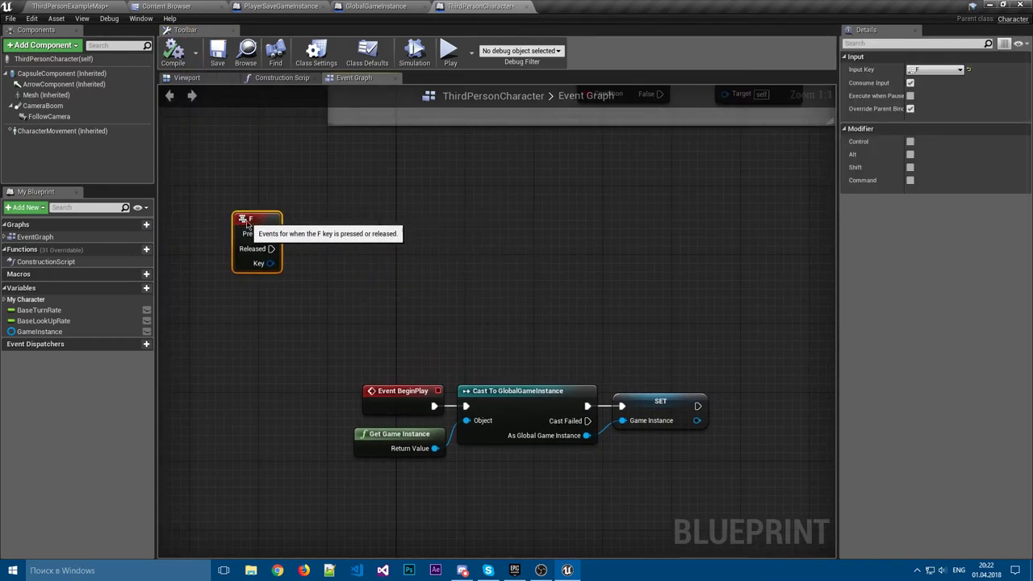
left_click_drag(316, 342, 759, 496)
left_click_drag(399, 398, 381, 182)
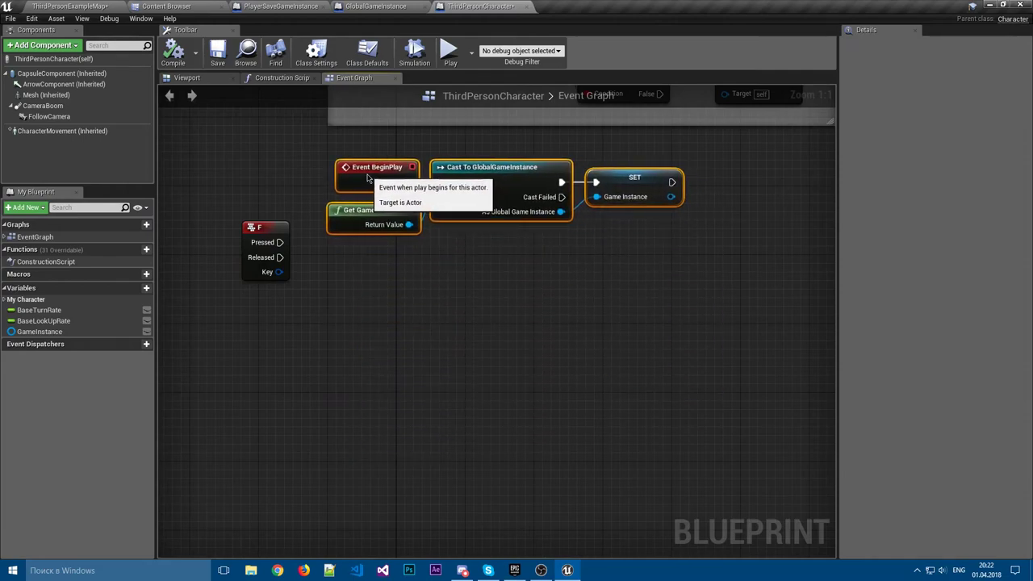
key("q")
left_click_drag(481, 297, 694, 181)
left_click_drag(365, 210, 373, 209)
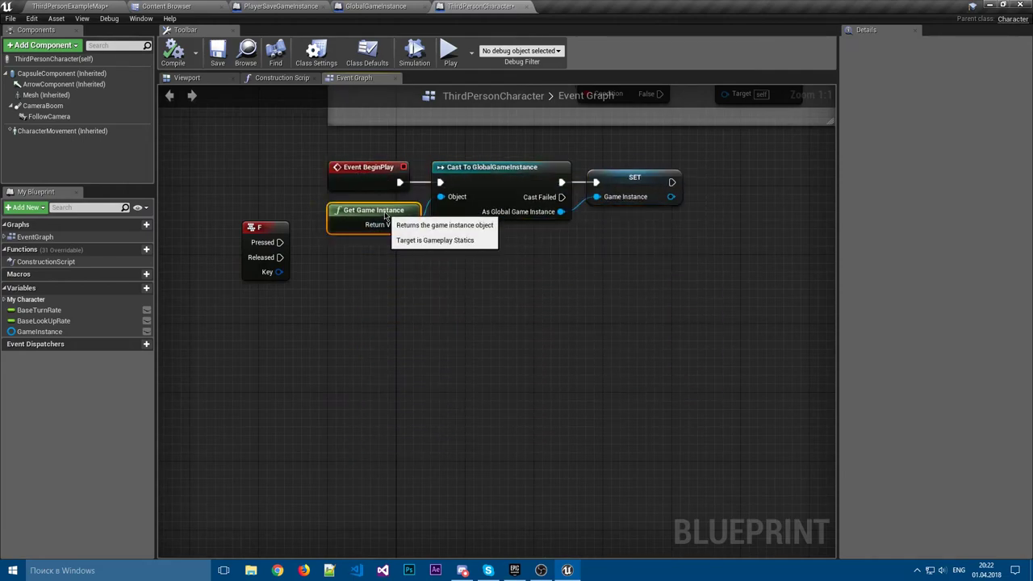
left_click(501, 268)
left_click_drag(270, 229, 357, 273)
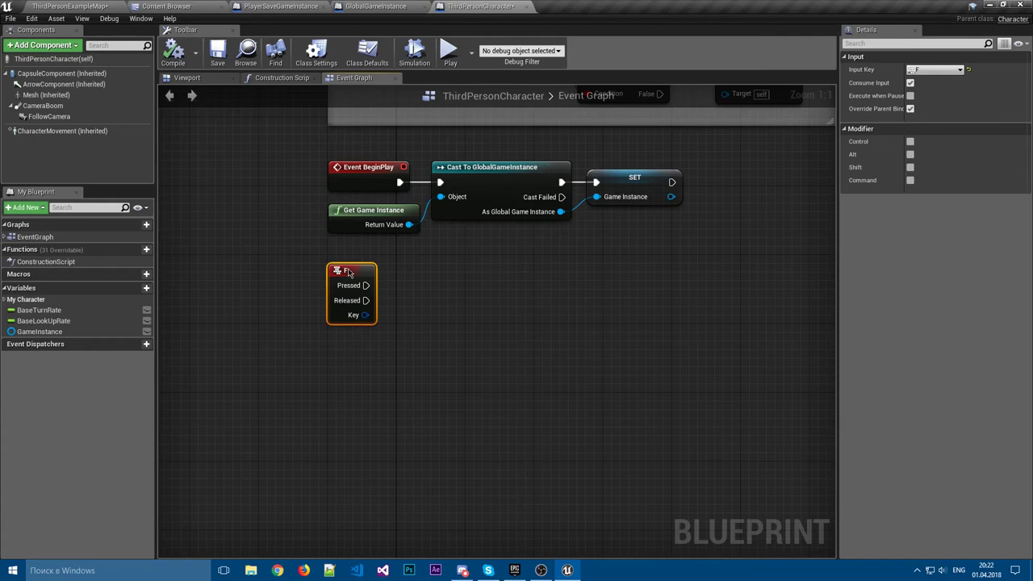
- Place a GameInstance getter node on the graph
left_click(403, 272)
mouse_move(39, 332)
left_mouse_down()
mouse_move(395, 348)
mouse_move(360, 341)
mouse_move(420, 307)
left_mouse_up()
left_click(380, 352)
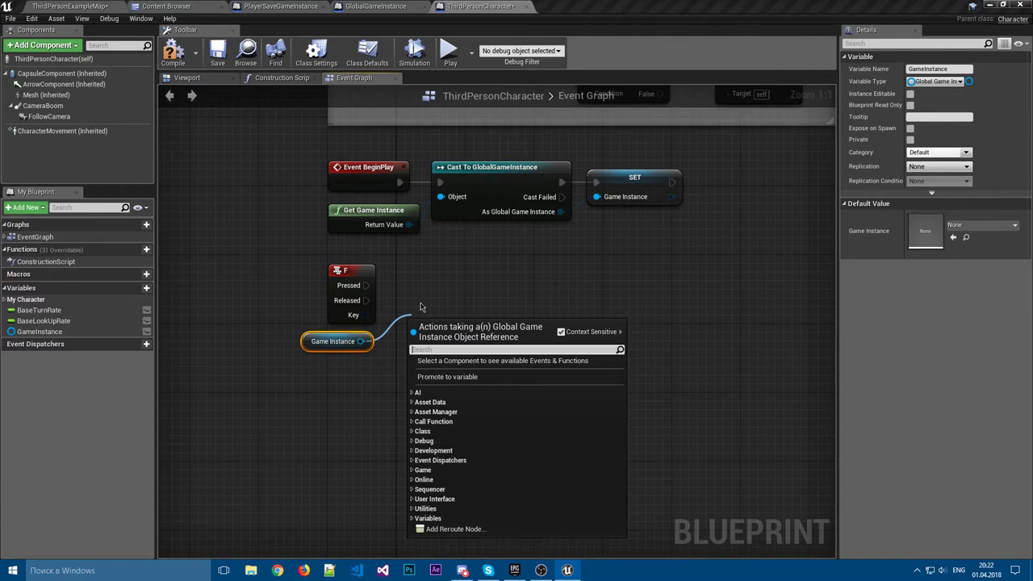
- Add a G keyboard event node from a 'g keyb' search
key("Escape")
left_click(369, 407)
right_click(345, 390)
type("g keyb")
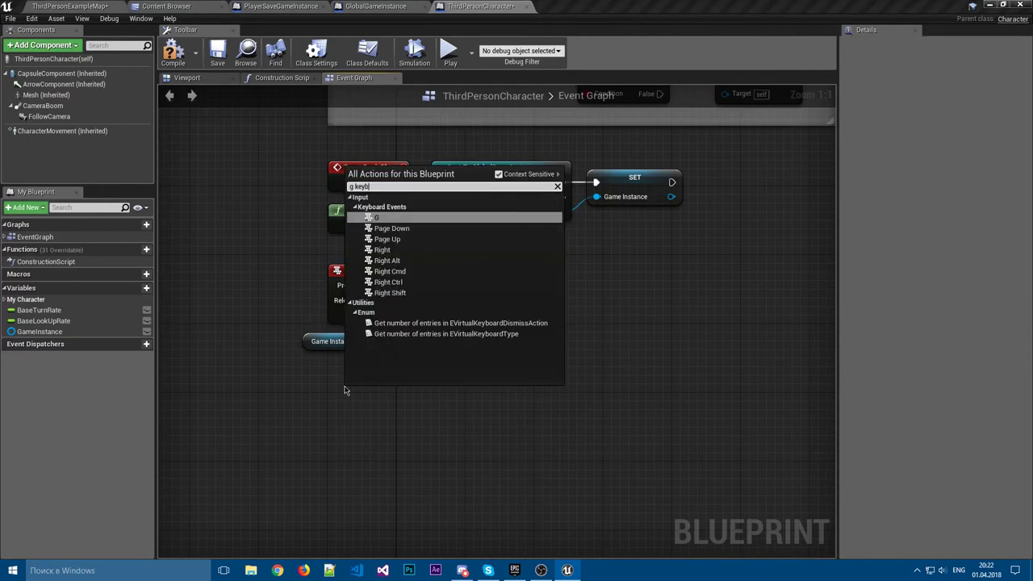
key("Escape")
left_click(392, 376)
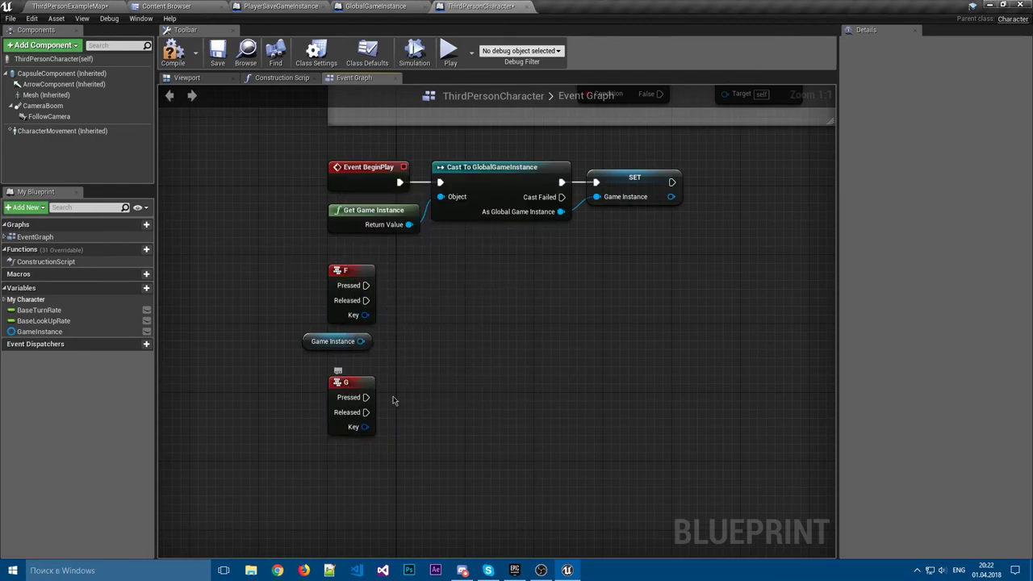
right_click_drag(422, 320, 426, 282)
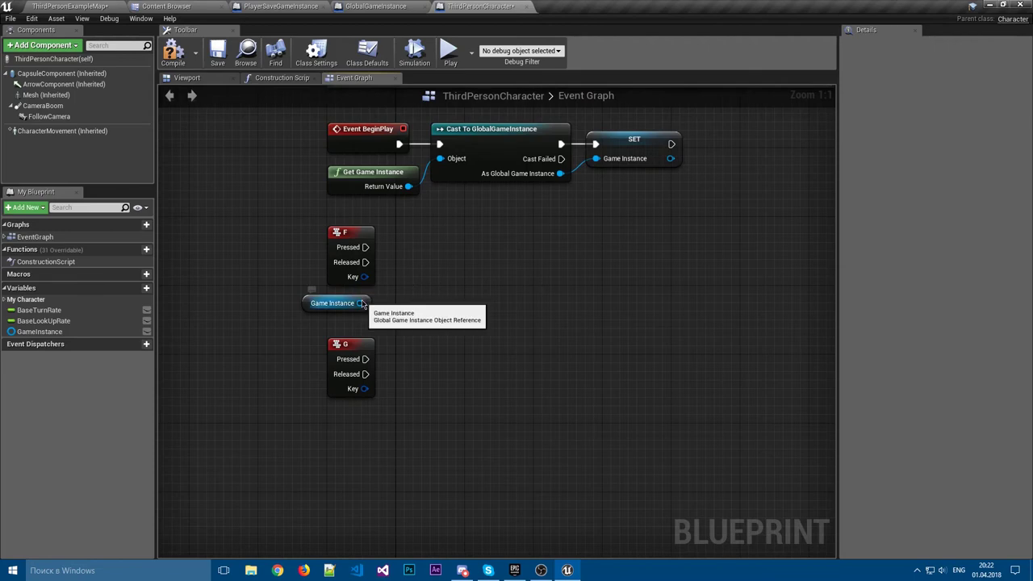
- Make F Pressed call Save Game with the Game Instance as target
left_click_drag(365, 247, 449, 253)
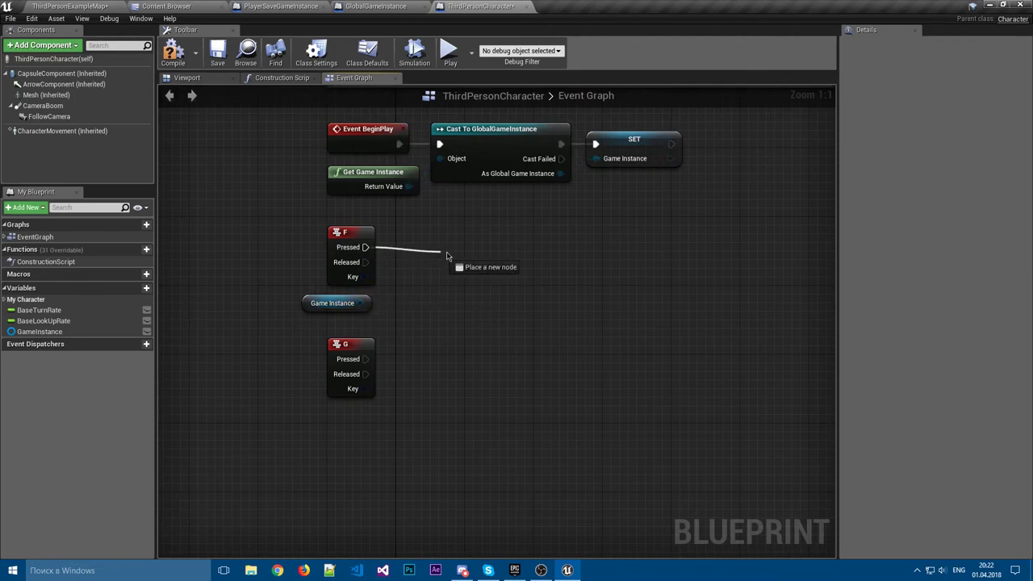
left_click_drag(359, 302, 430, 239)
type("save")
left_click(455, 309)
left_click_drag(364, 247, 396, 256)
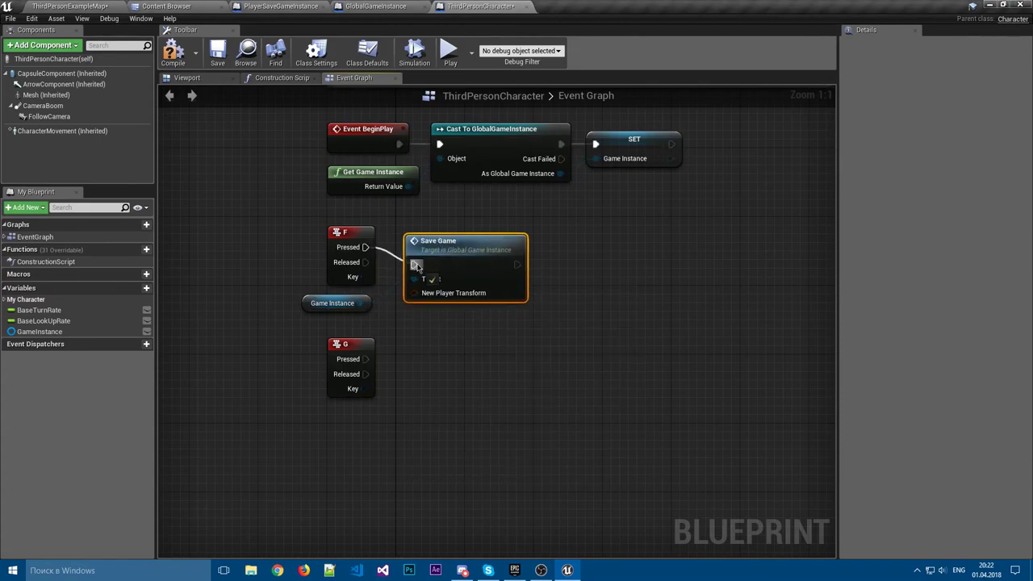
left_click(484, 309)
- Add GetActorTransform and wire its Return Value into New Player Transform
right_click_drag(419, 312, 393, 299)
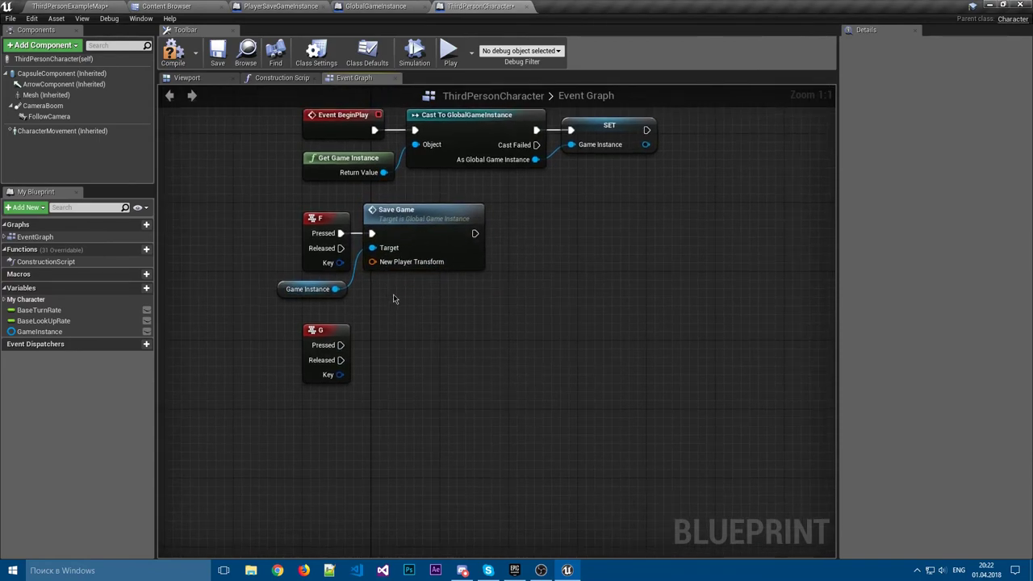
left_click_drag(423, 267, 535, 268)
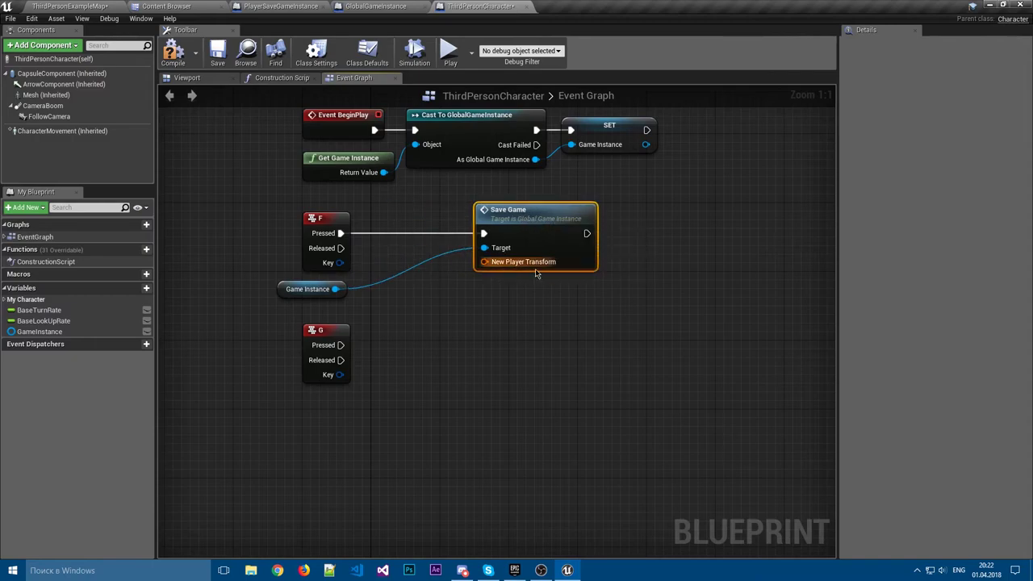
left_click(442, 307)
right_click(442, 306)
type("gte act")
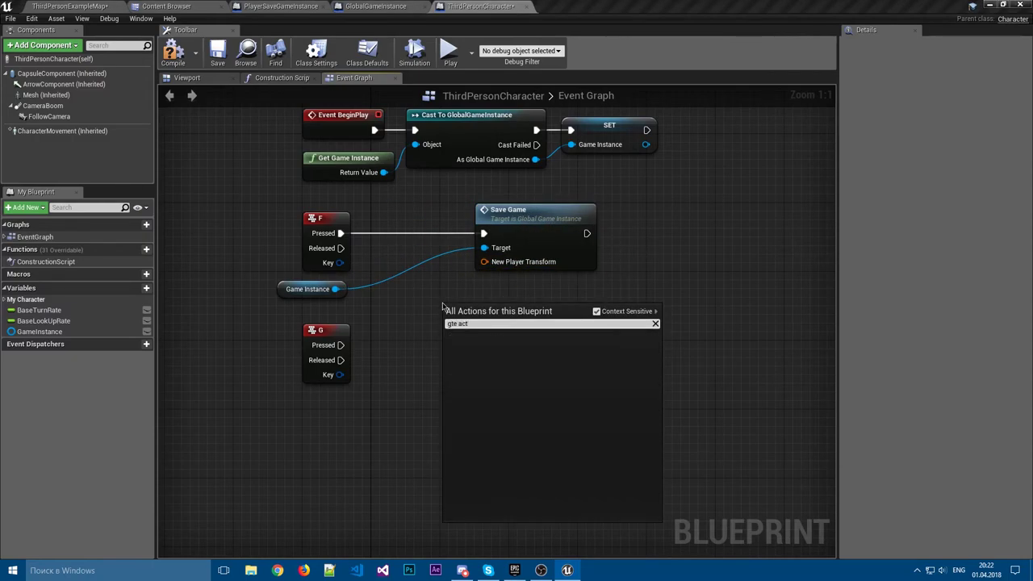
type("get a")
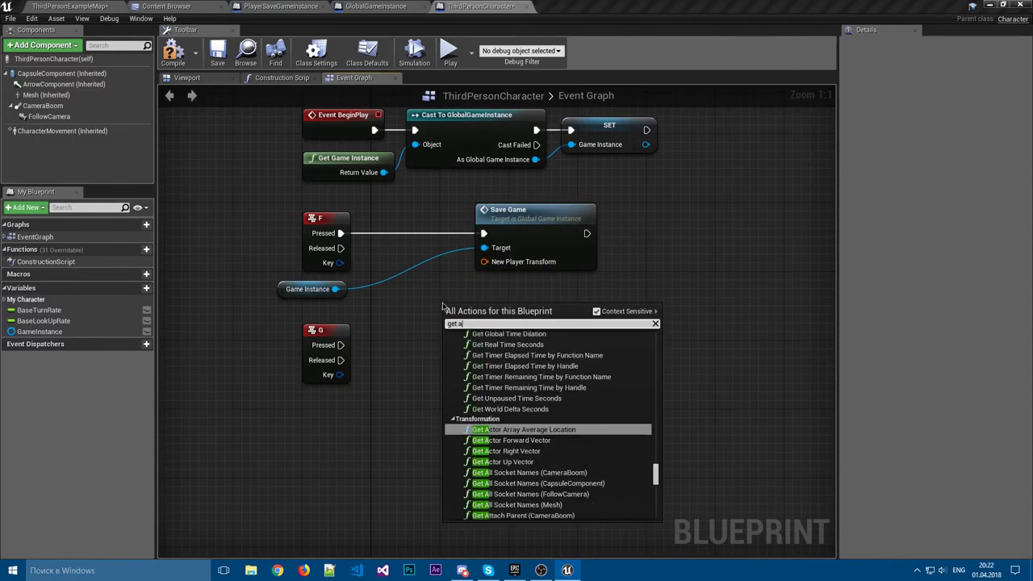
type("ctor tra")
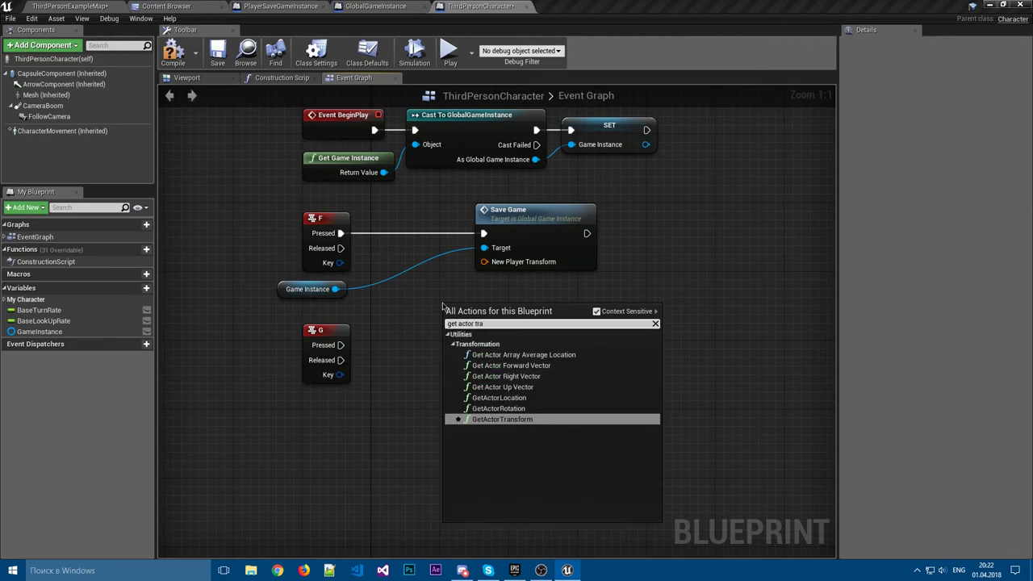
key("Return")
left_click_drag(472, 320, 412, 303)
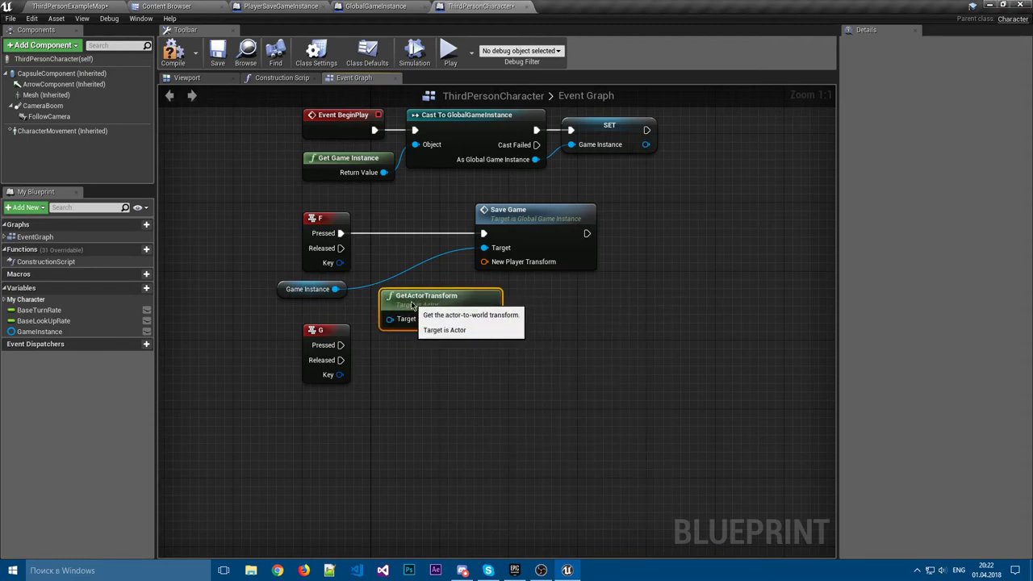
left_click_drag(490, 319, 502, 266)
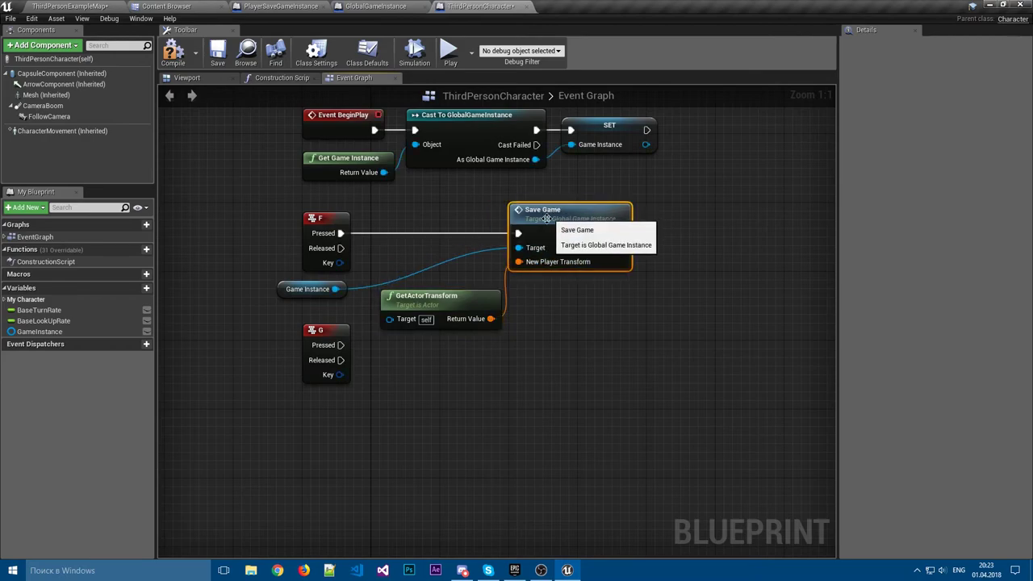
- Arrange the Game Instance getter and GetActorTransform neatly around the Save Game node
left_click_drag(282, 292, 298, 208)
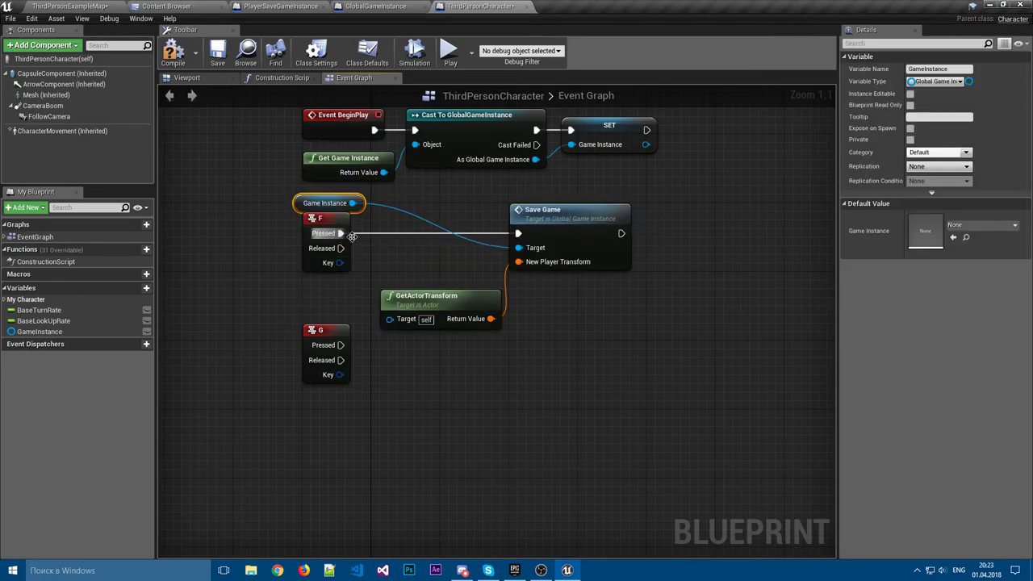
left_click_drag(421, 295, 404, 253)
left_click(550, 222)
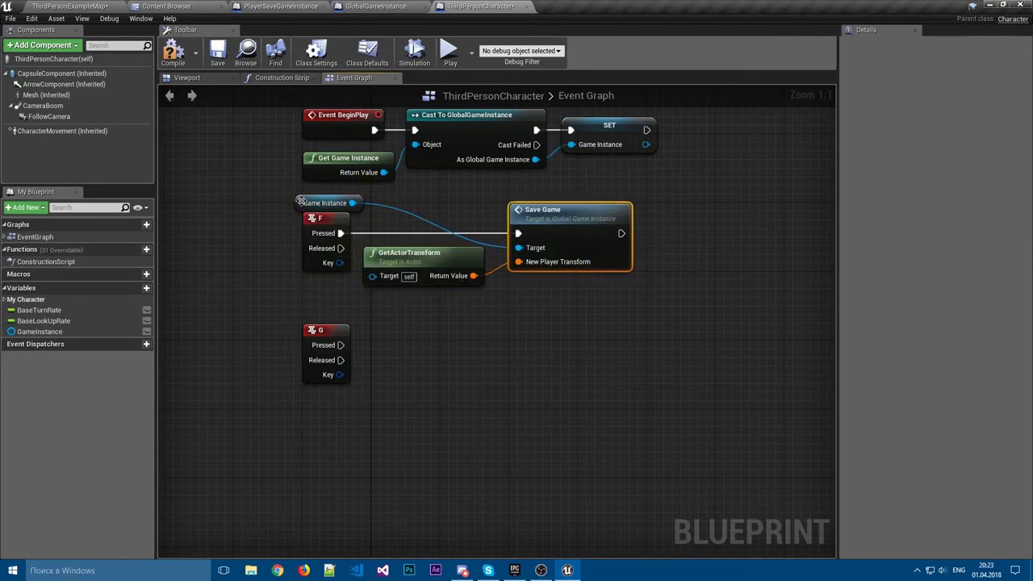
left_click_drag(317, 203, 427, 212)
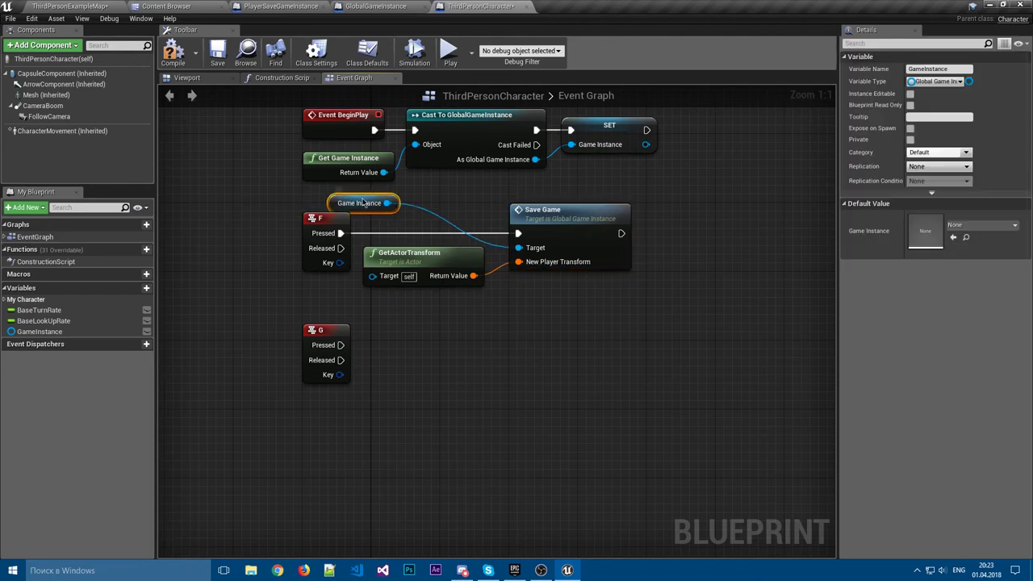
left_click(585, 309)
right_click_drag(585, 307, 606, 283)
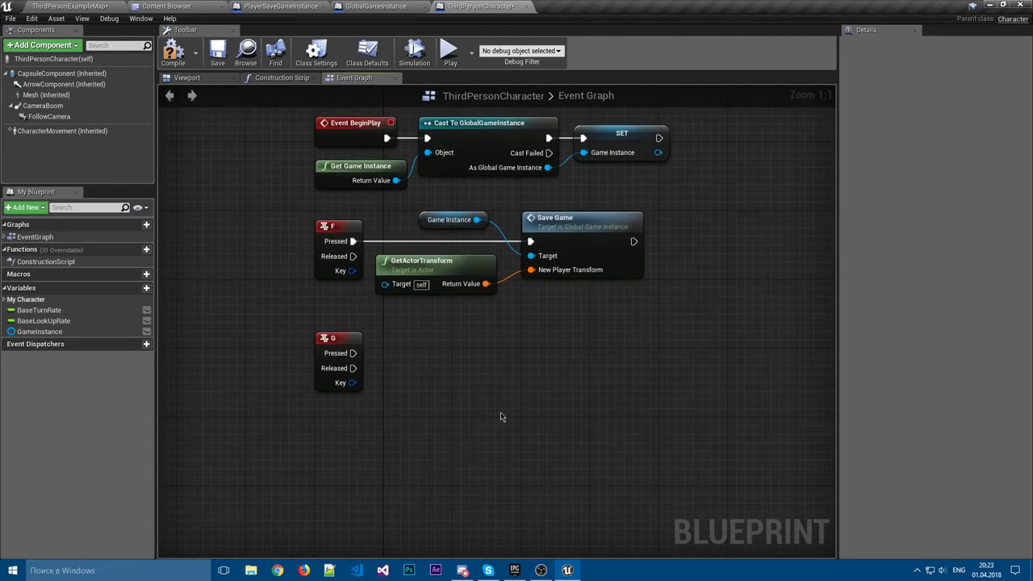
right_click_drag(500, 412, 473, 355)
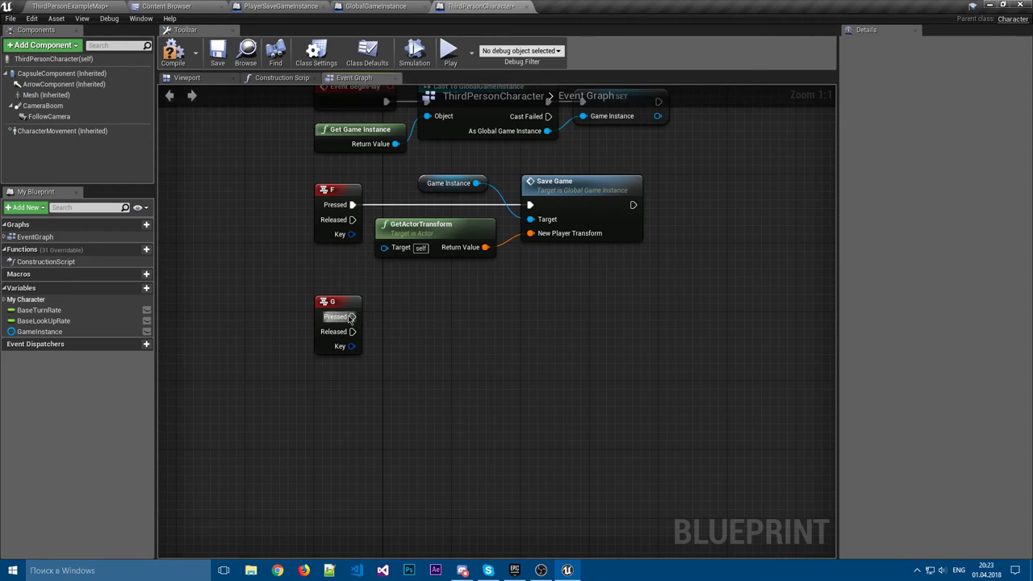
- Connect G Pressed to a Load Game call on the Game Instance, then compile and save
left_click_drag(352, 317, 393, 317)
type("load ga")
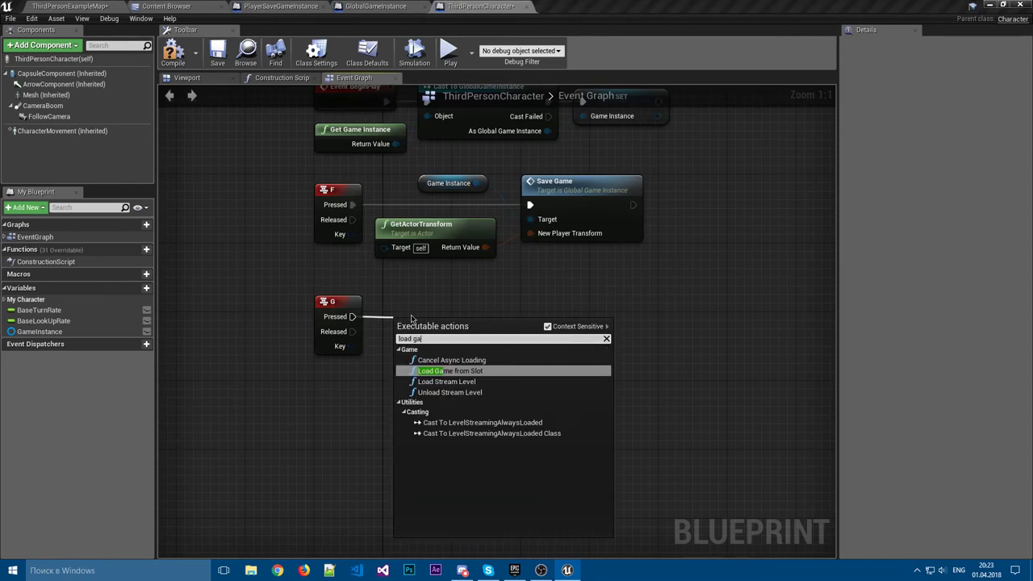
key("Escape")
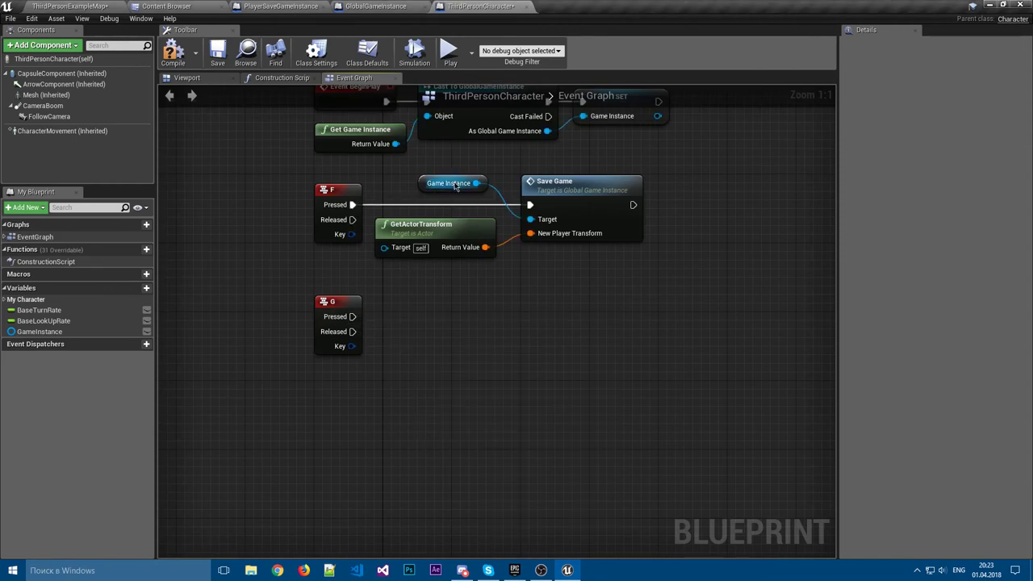
left_click_drag(476, 183, 449, 197)
mouse_move(49, 332)
left_mouse_down("ctrl")
mouse_move(321, 376)
mouse_move(401, 349)
left_mouse_up("ctrl")
type("load")
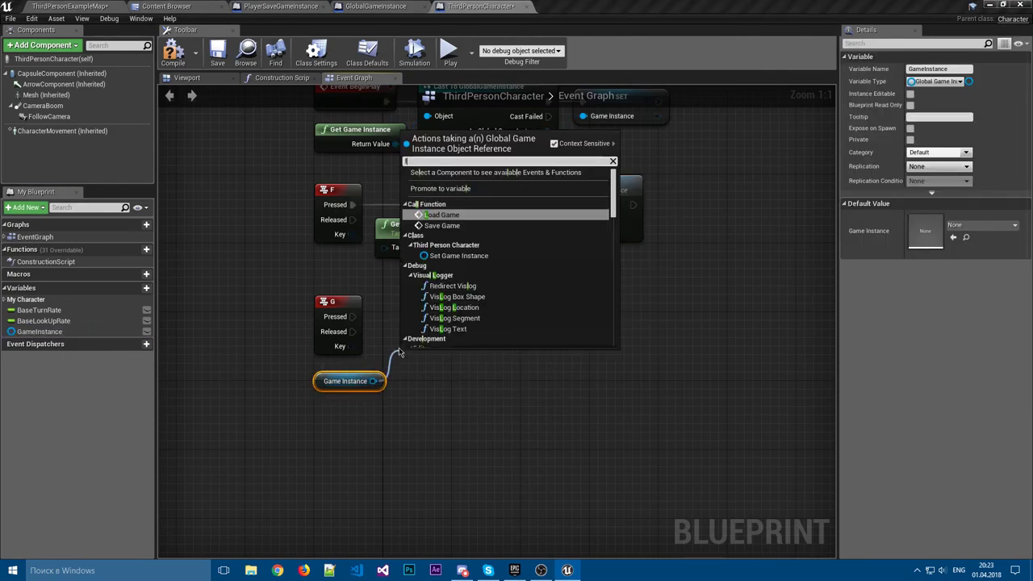
key("Return")
mouse_move(353, 316)
left_mouse_down()
mouse_move(409, 376)
mouse_move(429, 304)
left_mouse_up()
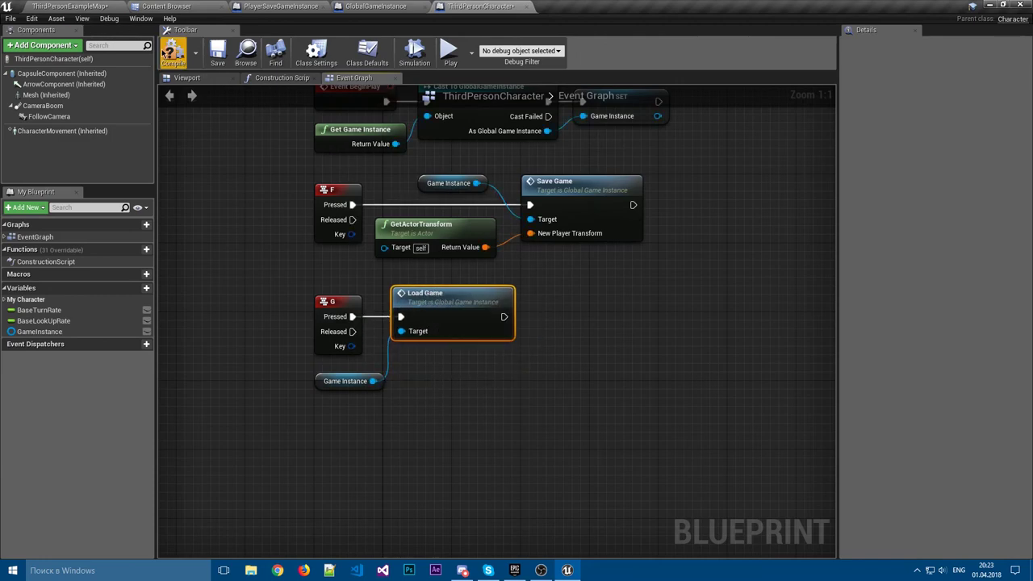
left_click(173, 52)
left_click(217, 56)
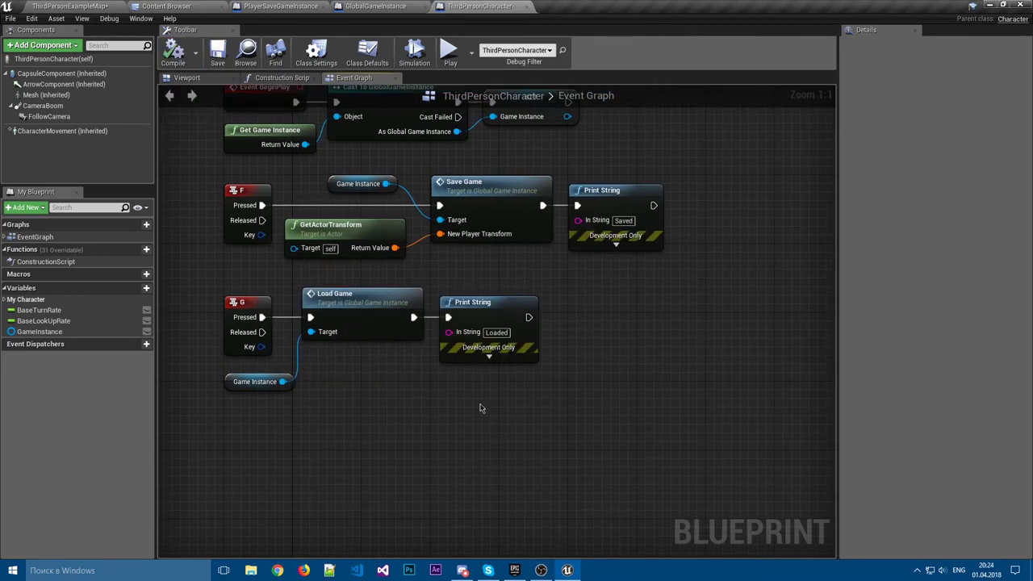
- Add a SetActorTransform node after Load Game and delete the Loaded and Saved print nodes
right_click(479, 407)
type("set actor")
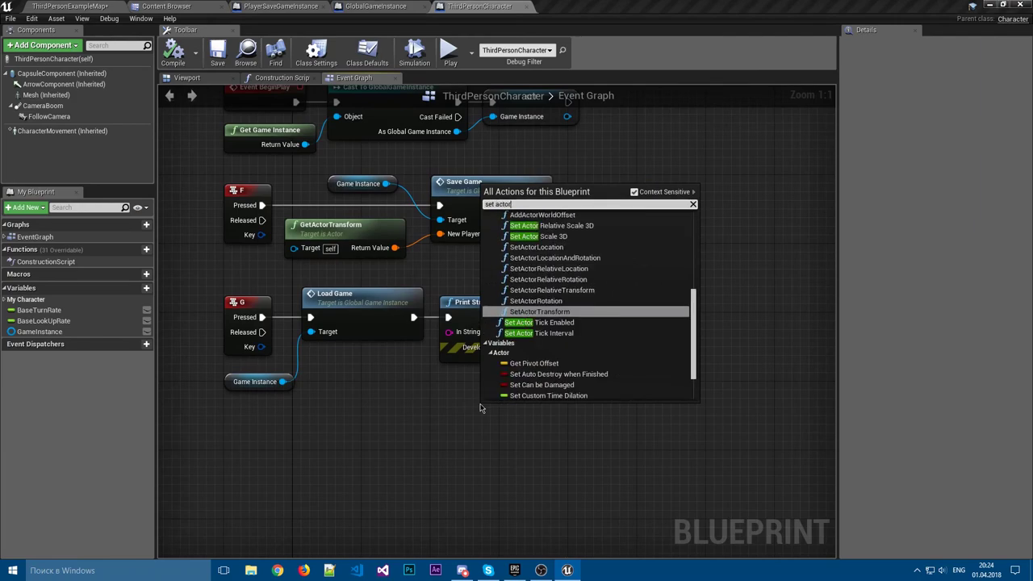
type("transform")
key("Return")
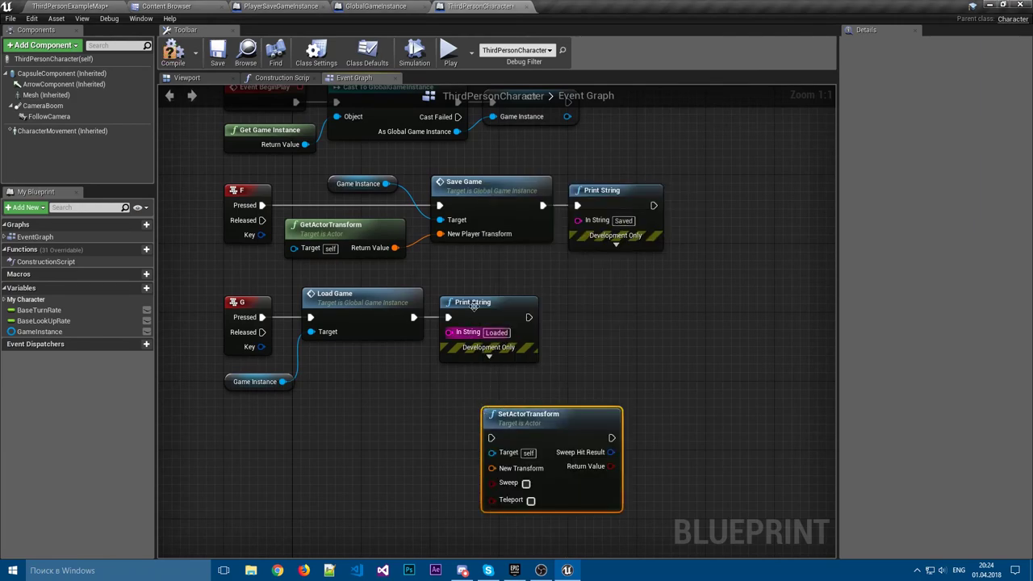
key("Delete")
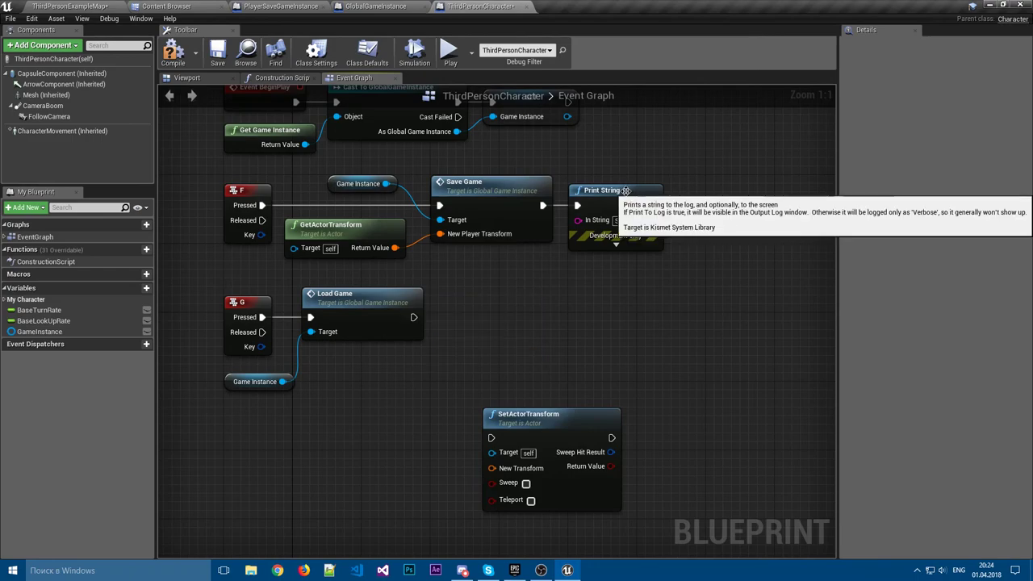
left_click(633, 199)
key("Delete")
left_click_drag(549, 423, 506, 303)
left_click_drag(414, 317, 448, 317)
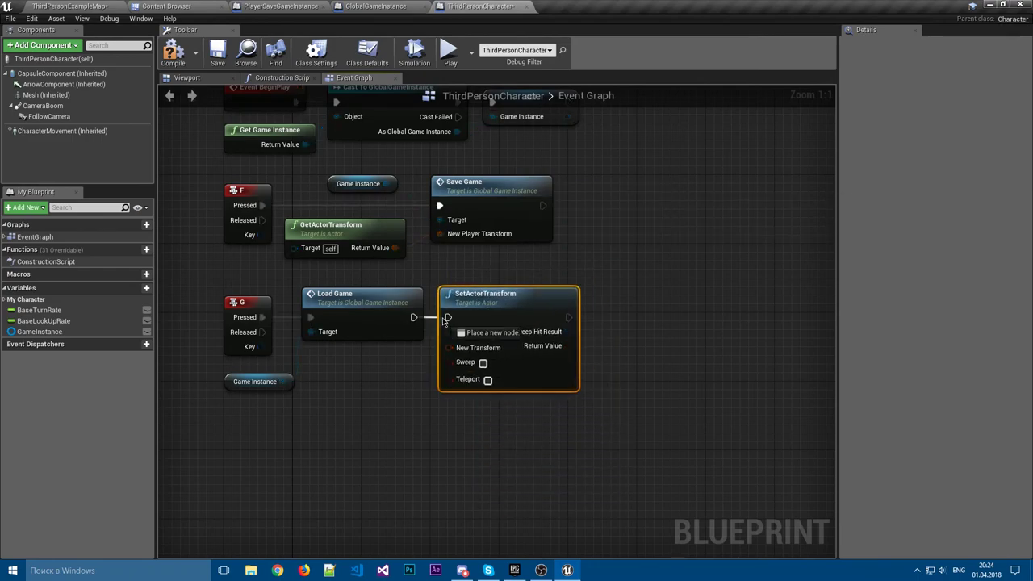
- Feed the Game Instance's Player Transform into SetActorTransform's New Transform
left_click_drag(281, 381, 351, 376)
type("get")
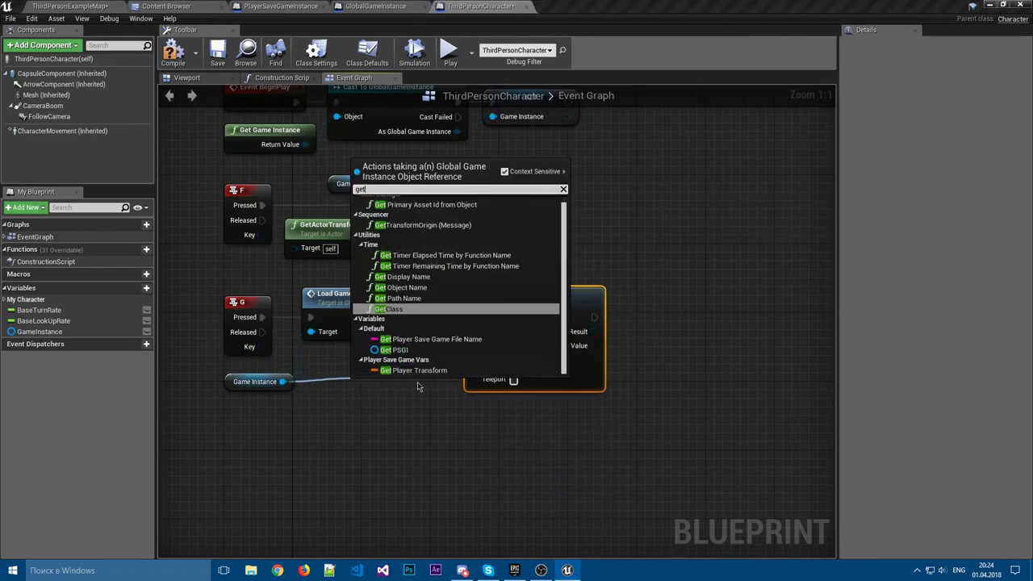
left_click(407, 370)
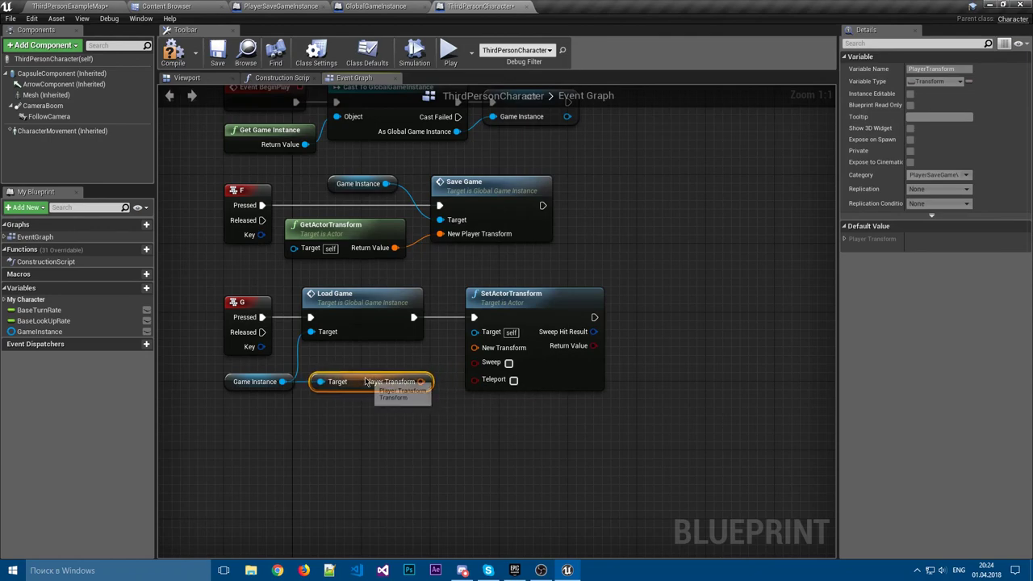
left_click_drag(421, 381, 474, 348)
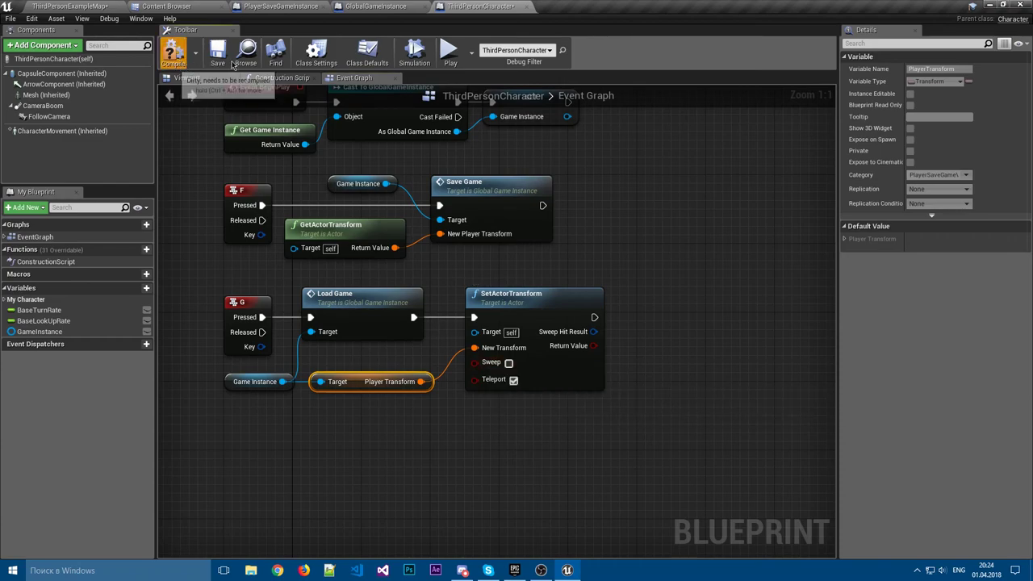
- Launch a Standalone Game preview to test the F save and G teleport keys
left_click(449, 52)
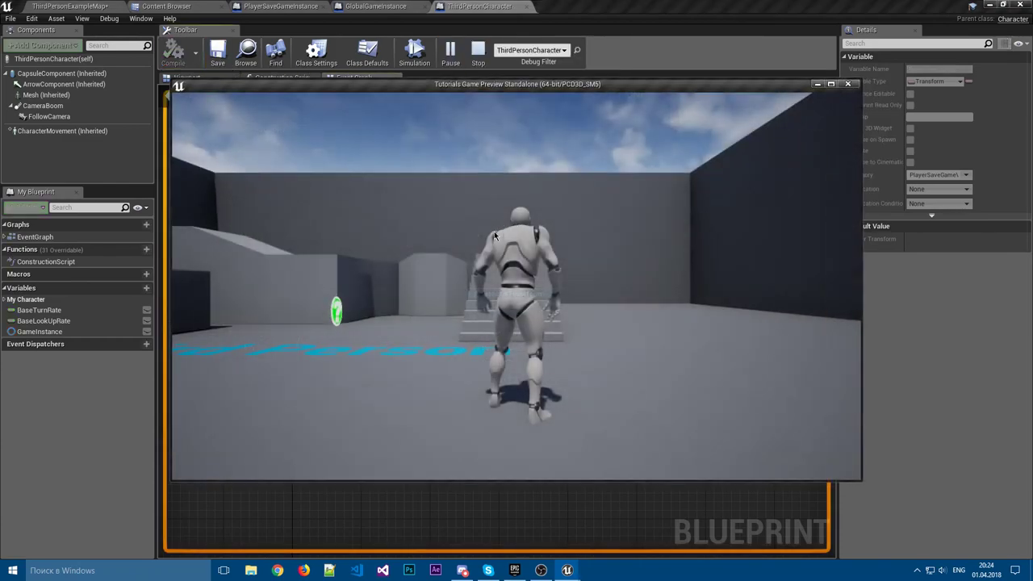